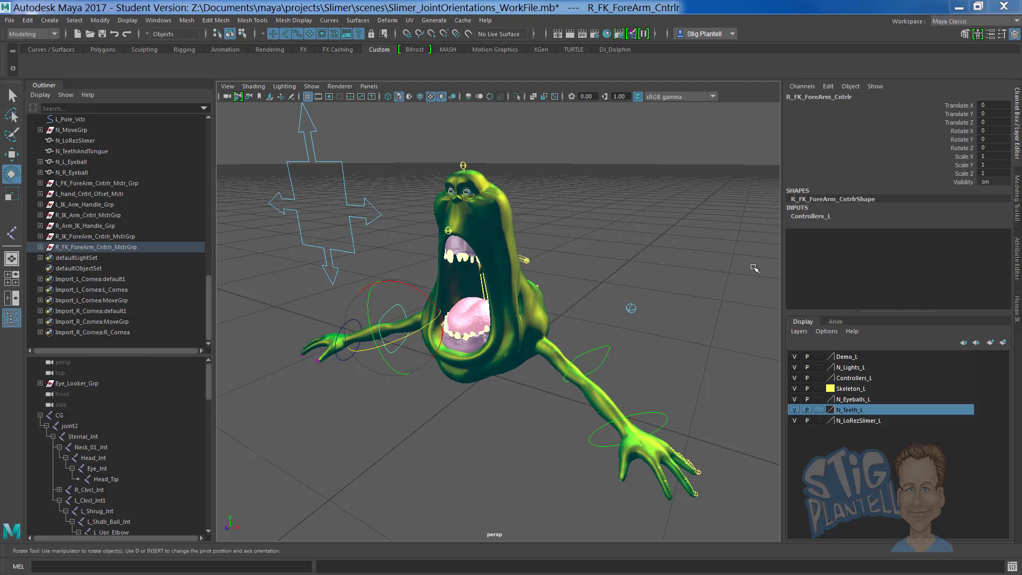
Step: Hide the N_LoRezSlimer_L layer and move the left hand IK control inward to bend the arm
left_click(794, 421)
left_click(658, 417)
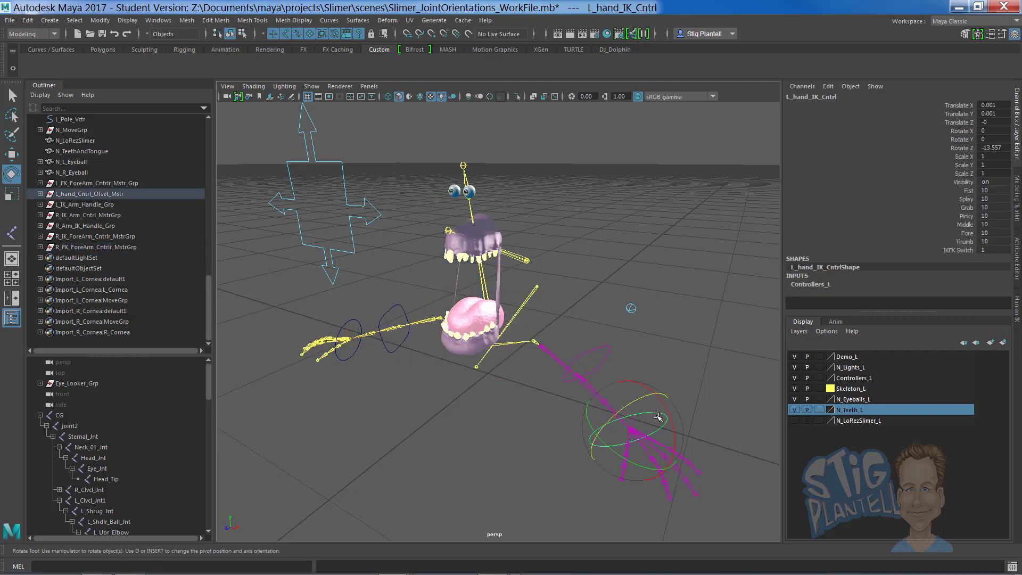
key("w")
left_click_drag(631, 430, 607, 410)
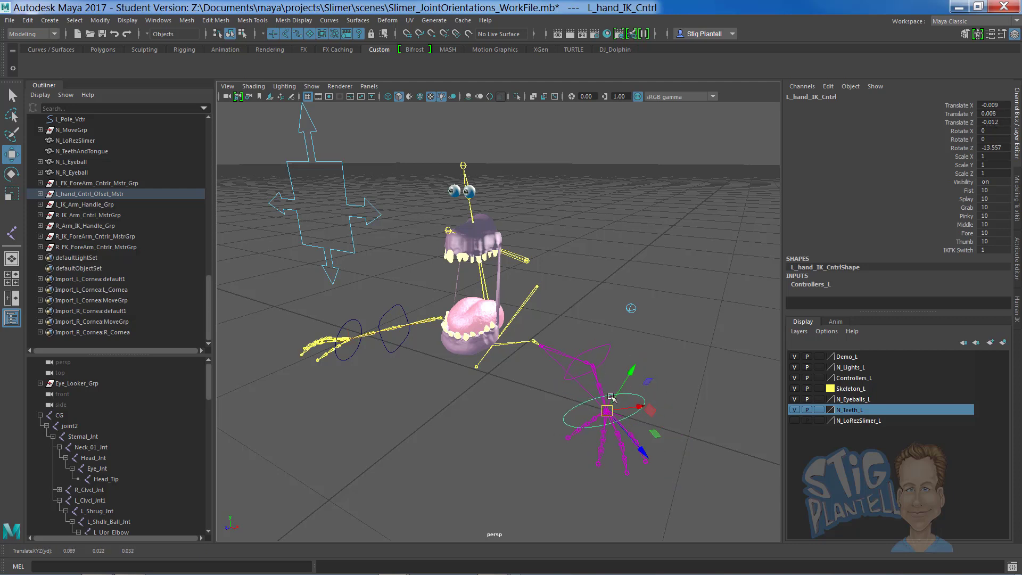
Step: Set the left hand control's IKFK Switch to 0, try rotating the left forearm FK control, and undo the rotation
left_click(618, 354)
left_click(625, 411)
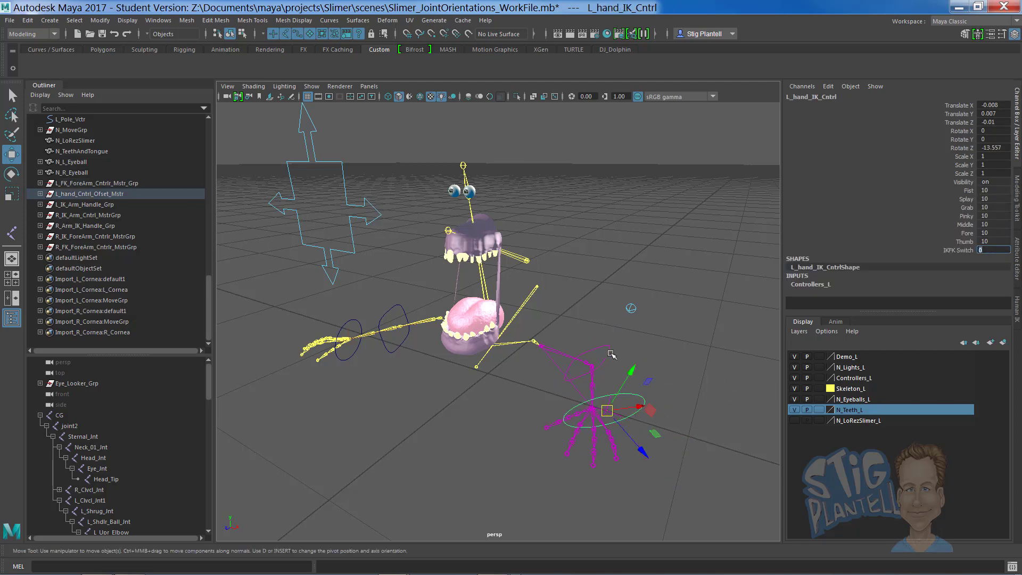
left_click(610, 353)
left_click_drag(679, 347, 652, 346, "alt")
key("e")
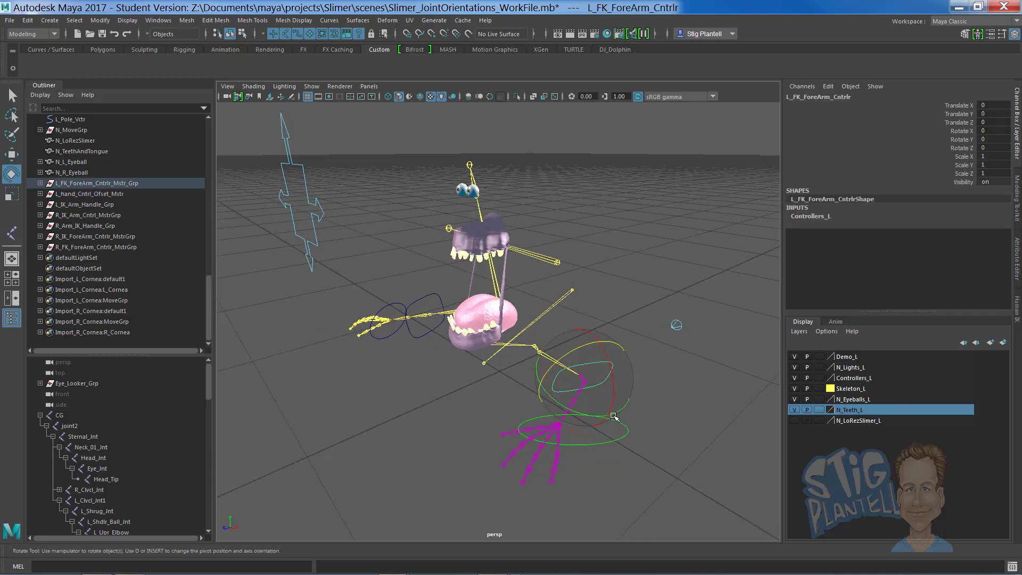
left_click_drag(615, 416, 686, 394)
key("ctrl+z")
Step: Set the left hand control's IKFK Switch to 1 and reset its Translate X, Y and Z to 0
left_click(643, 418)
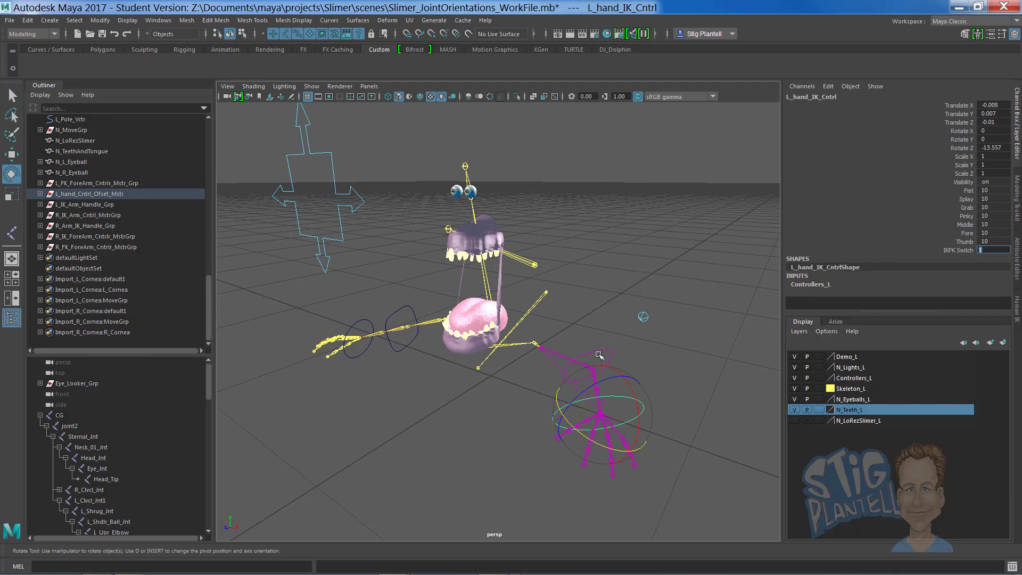
left_click(676, 342)
left_click(641, 405)
left_click_drag(988, 106, 992, 121)
type("0")
key("Return")
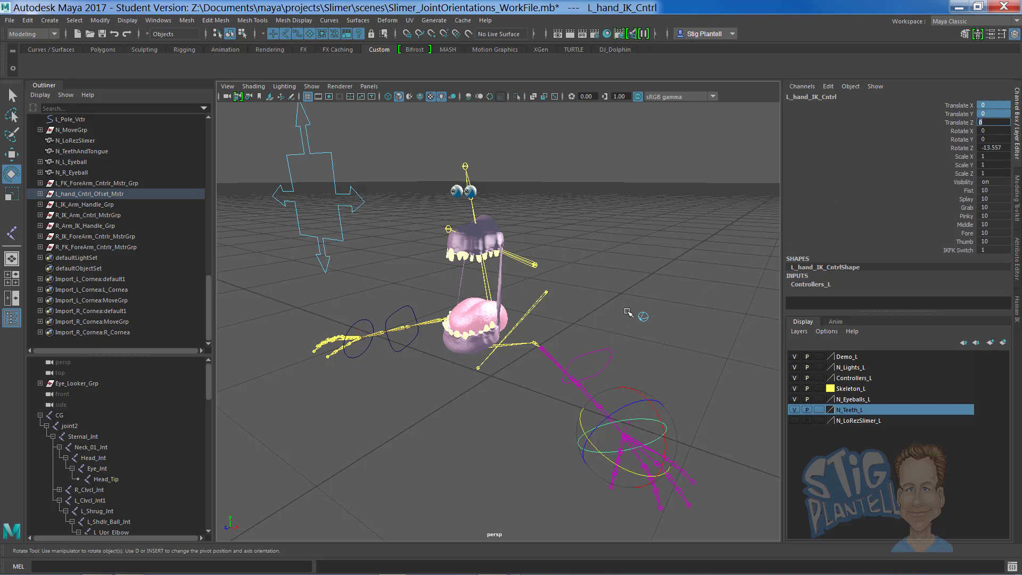
Step: Reset the left hand IK control's Rotate Z to 0 and clear the selection
left_click(635, 310)
left_click(657, 426)
double_click(1001, 148)
type("0")
key("Return")
left_click(613, 329)
Step: Try moving the right arm IK control in its current switch mode and undo the move
left_click_drag(612, 329, 524, 382, "alt")
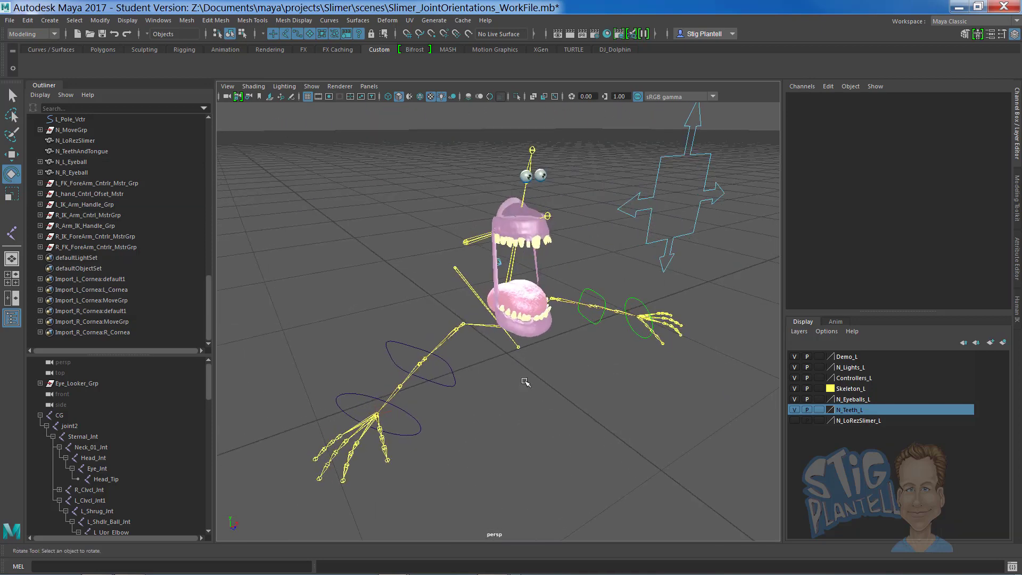
left_click(416, 414)
key("w")
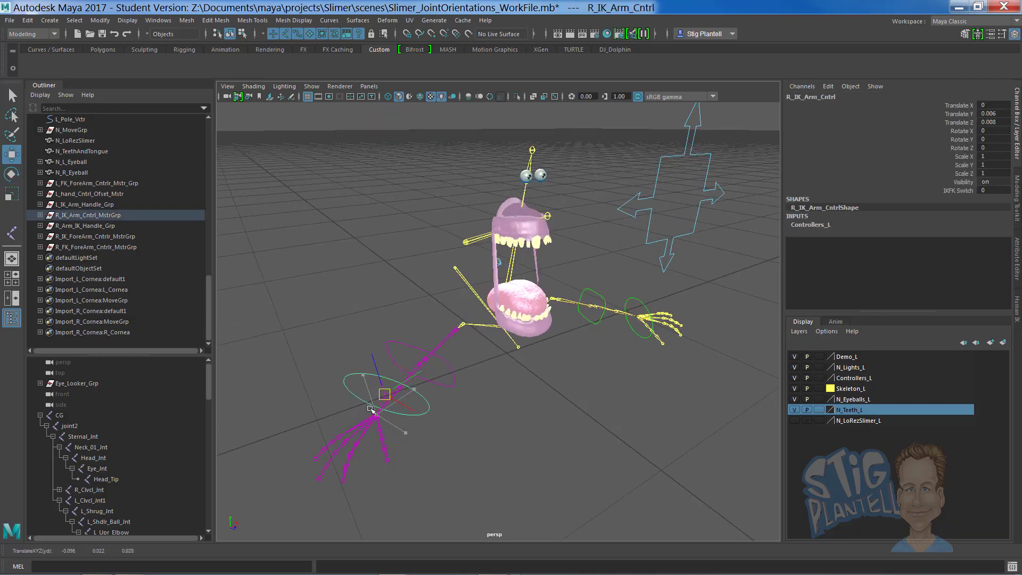
left_click_drag(375, 414, 376, 415)
key("ctrl+z")
Step: Set the right arm control's IKFK Switch to 1, try moving the control, and undo the move
type("1")
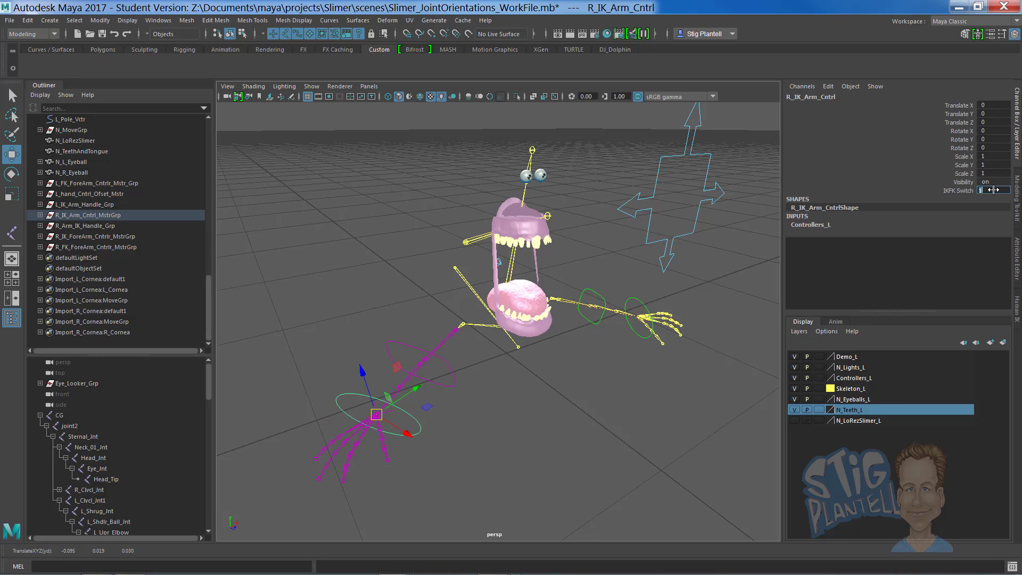
left_click_drag(382, 418, 502, 391)
key("ctrl+z")
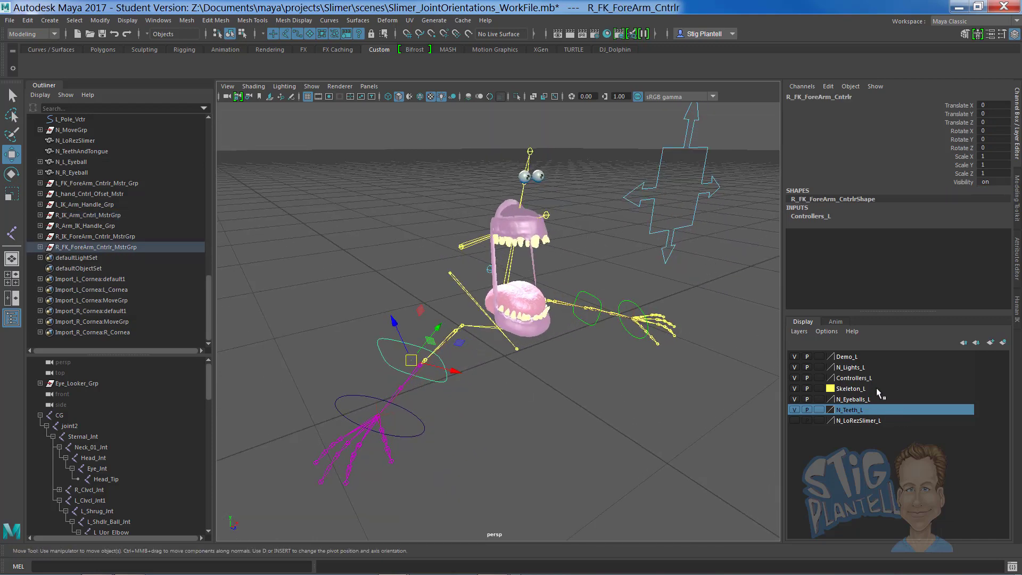
Step: Hide the Controllers_L, N_Eyeballs_L and N_Teeth_L layers so only the skeleton is displayed
left_click(794, 378)
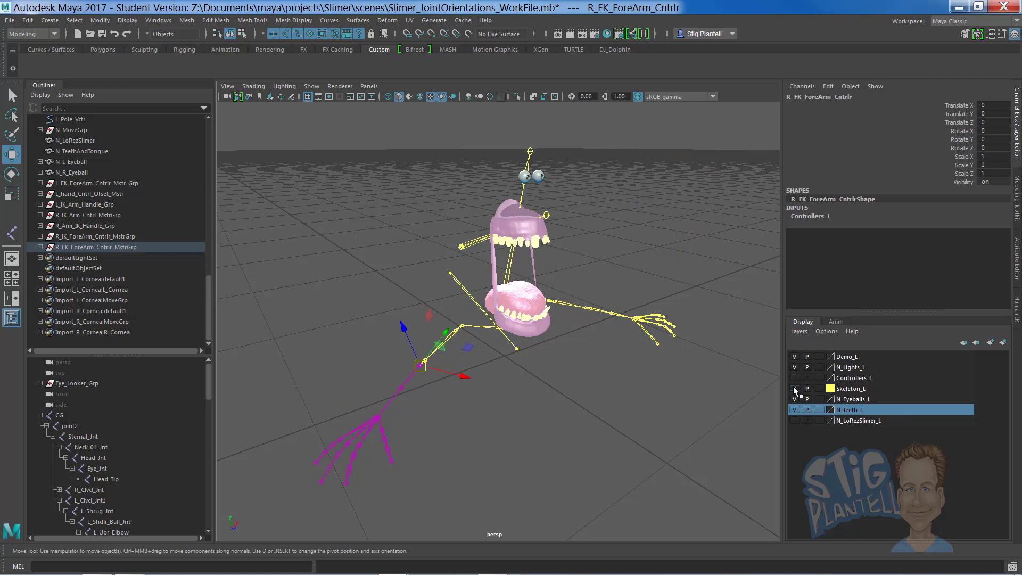
left_click(799, 407)
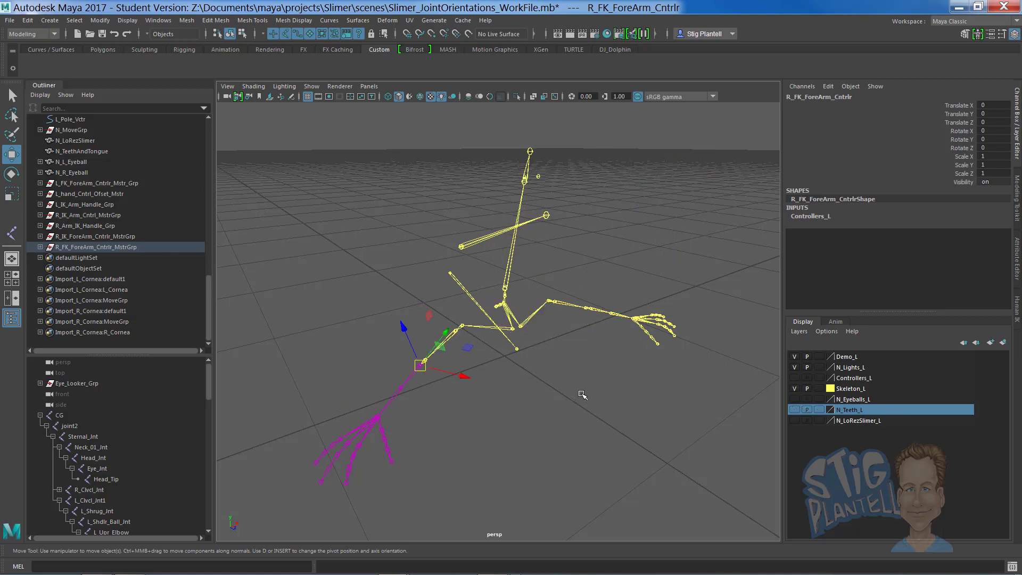
left_click_drag(593, 395, 556, 412, "alt")
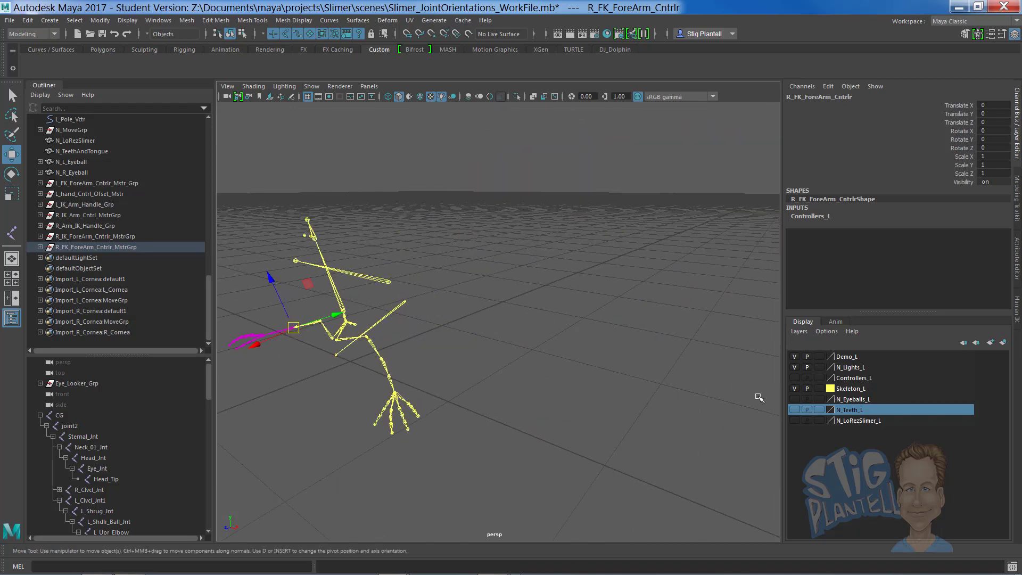
Step: Hide the Skeleton_L layer, show the N_LoRezSlimer_L layer as a template, and clear the selection
left_click(794, 389)
left_click(796, 420)
left_click(819, 421)
left_click_drag(548, 377, 575, 371, "alt")
left_click(575, 371)
Step: In the top view, reset the Create Joints tool settings, with primary axis Y, secondary axis Z and secondary axis world orientation Z
key("space")
key("space")
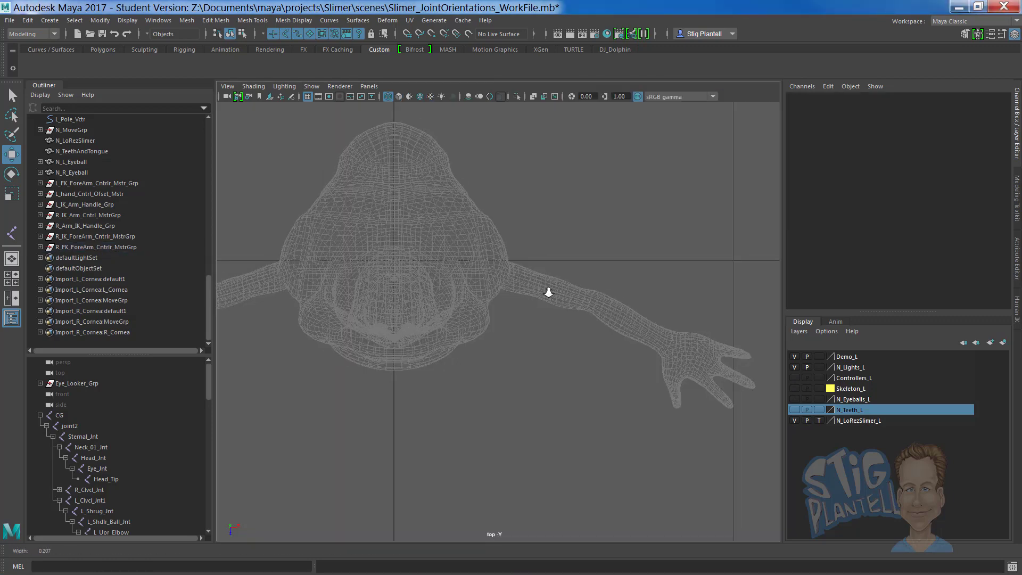
left_click_drag(543, 290, 490, 278, "alt")
middle_click_drag(490, 279, 449, 274, "alt")
right_click_drag(490, 285, 489, 283, "alt")
middle_click_drag(488, 283, 458, 281, "alt")
key("space")
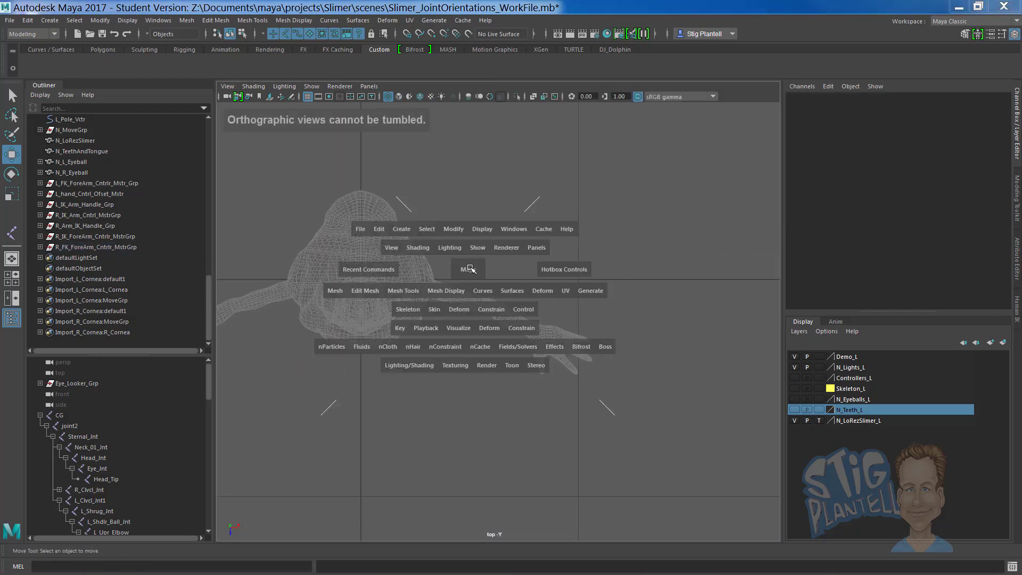
left_click(415, 313)
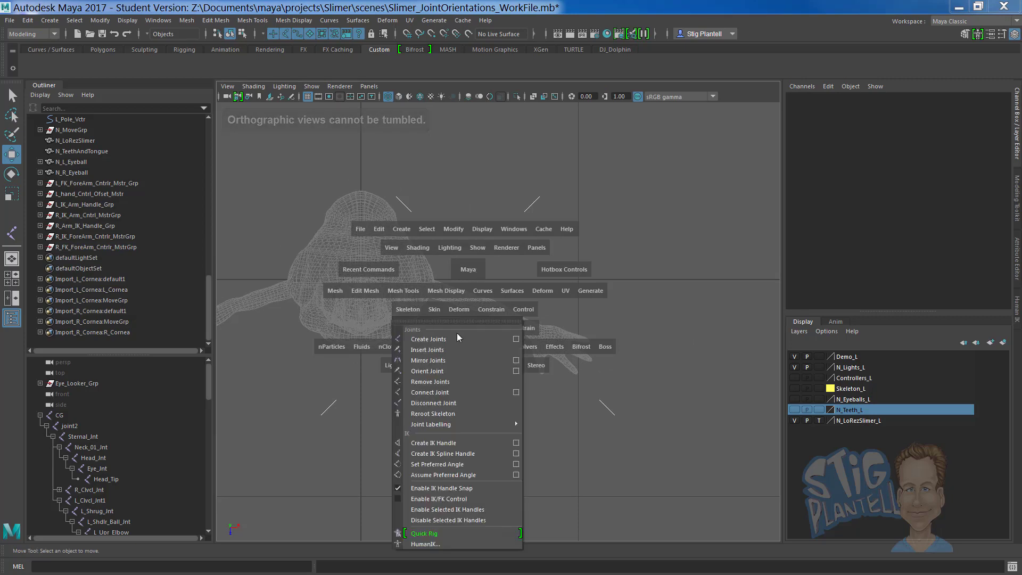
left_click(516, 339)
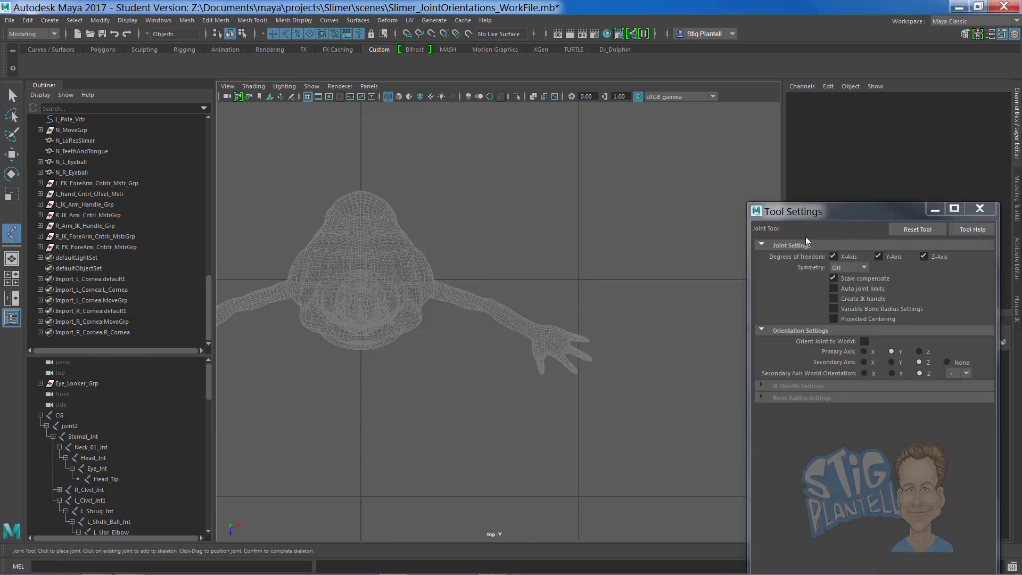
left_click(920, 229)
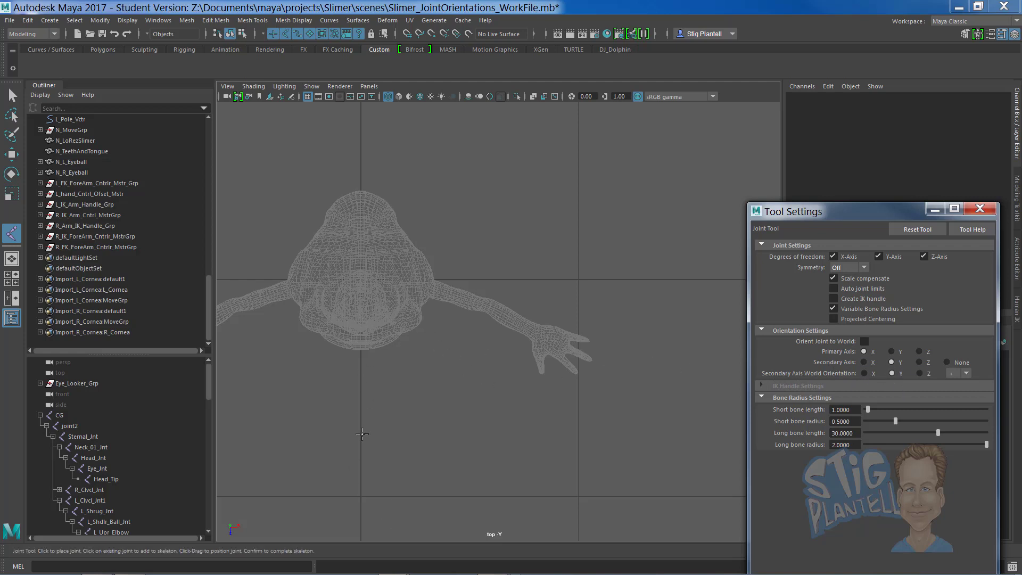
left_click(891, 352)
left_click(918, 362)
Step: Place a six-joint chain along the left arm in the top view, from the shoulder through the elbow and wrist into the palm
scroll(575, 368, "up", 5)
middle_click_drag(382, 317, 357, 339, "alt")
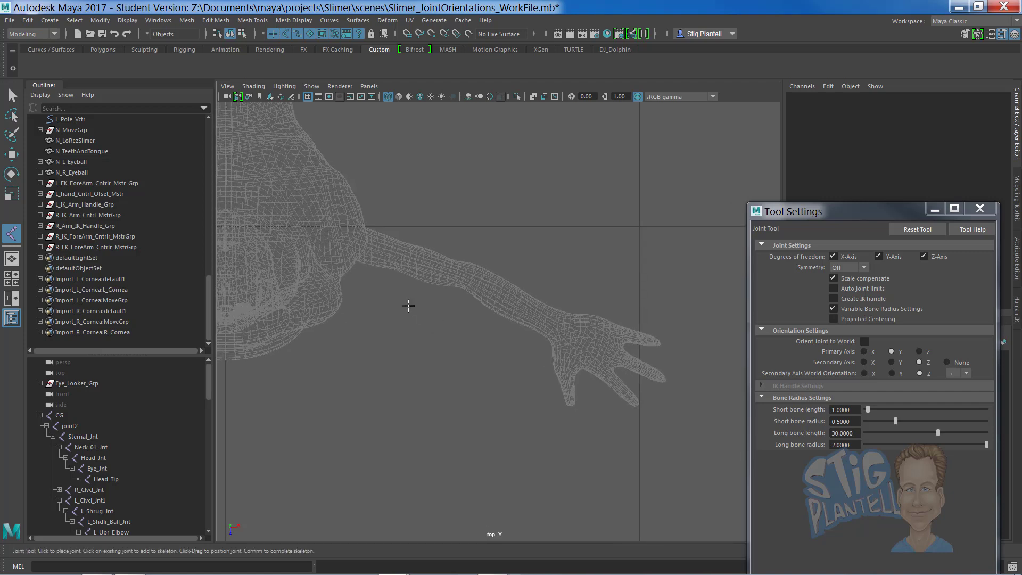
right_click_drag(356, 338, 386, 327, "alt")
left_click(318, 263)
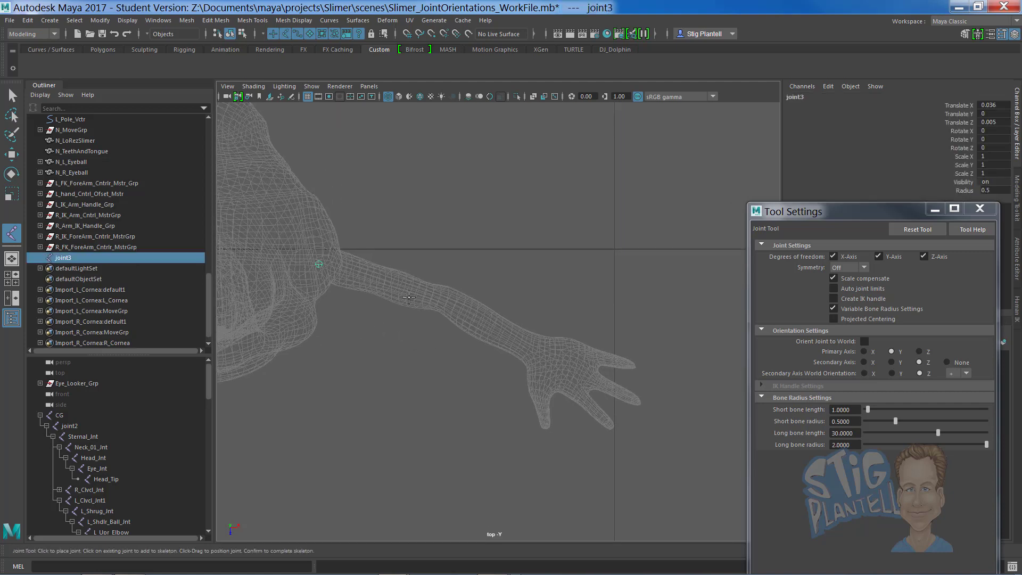
left_click_drag(426, 295, 433, 297)
left_click(449, 304)
left_click_drag(530, 353, 534, 350)
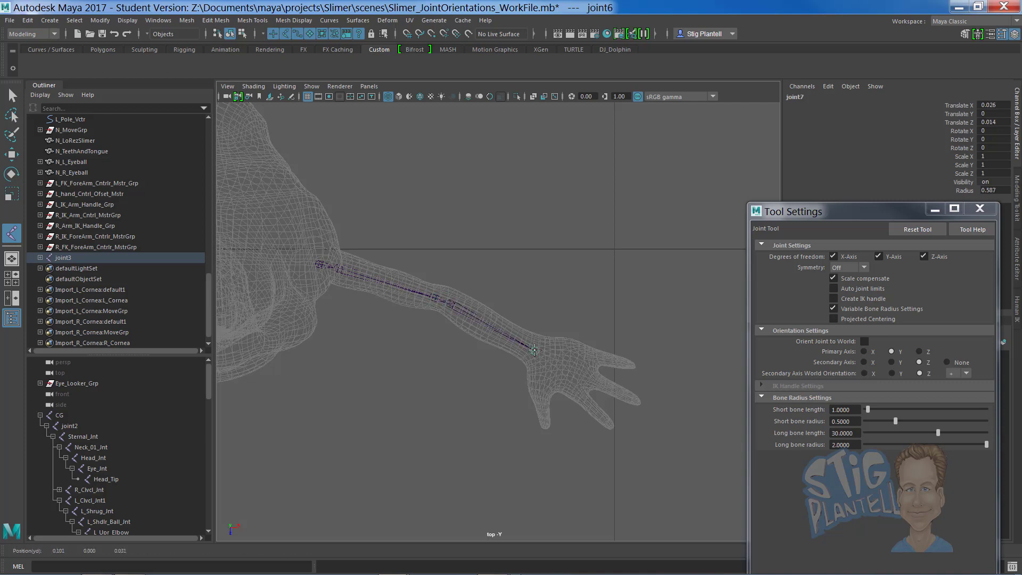
left_click(590, 380)
key("w")
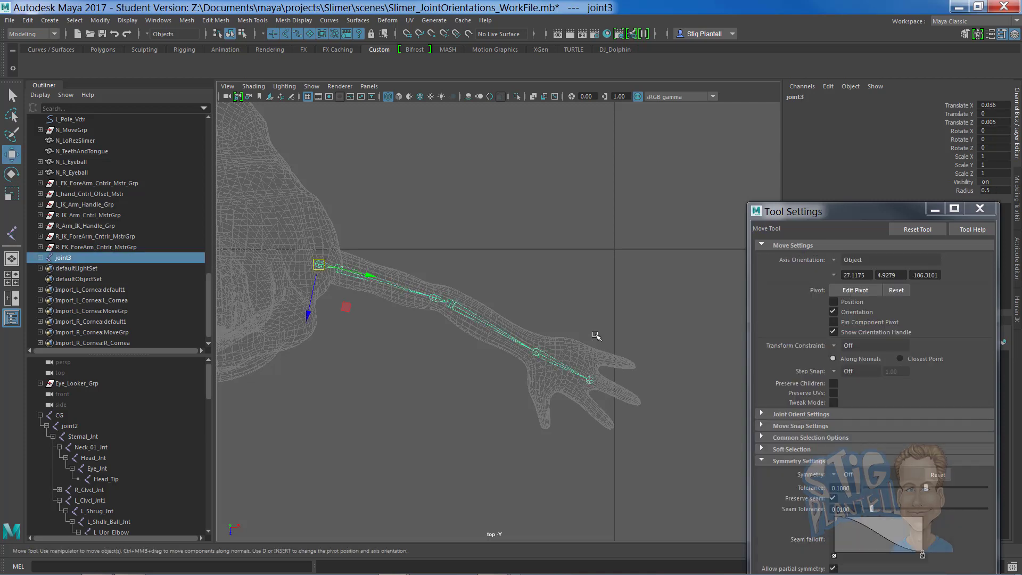
Step: Switch to component selection in the perspective view to display the new arm chain's local rotation axes
key("space")
key("space")
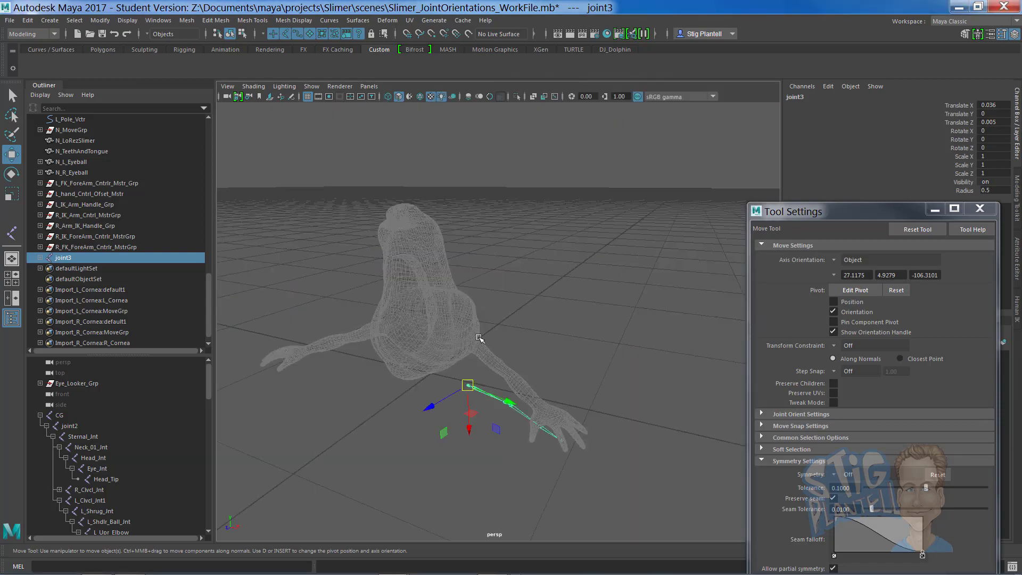
left_click_drag(482, 334, 498, 324, "alt")
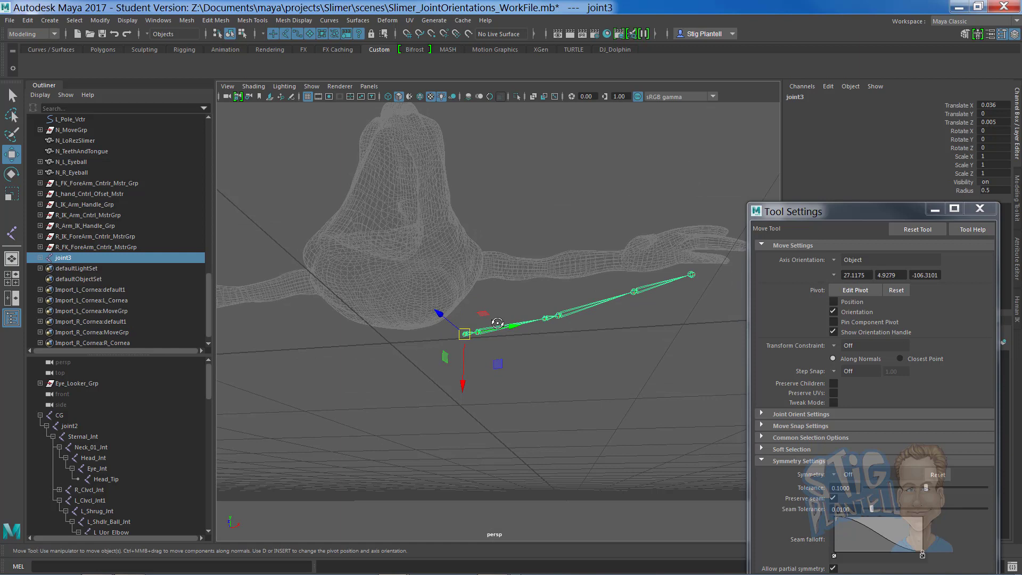
key("F8")
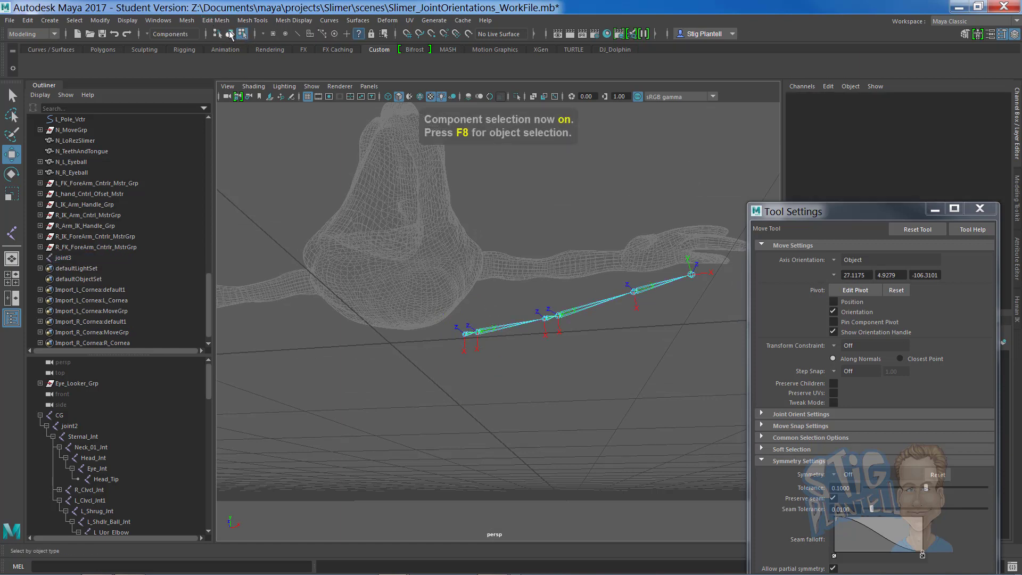
left_click(230, 34)
left_click(242, 33)
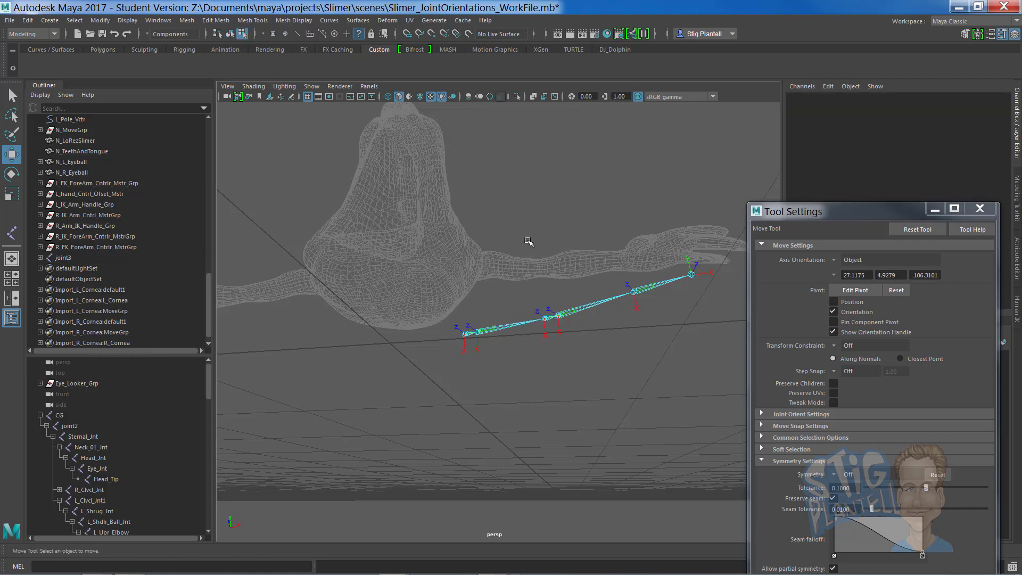
Step: Turn off Mesh Multi Components in the miscellaneous component selection mask, keeping Local Rotation Axes enabled
right_click(358, 36)
left_click(398, 44)
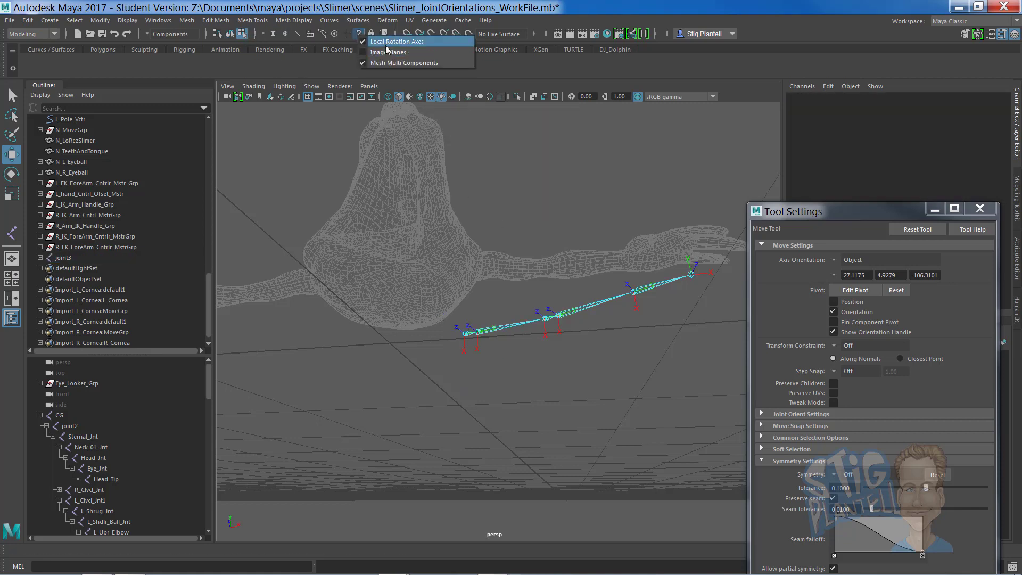
left_click(368, 62)
right_click(358, 36)
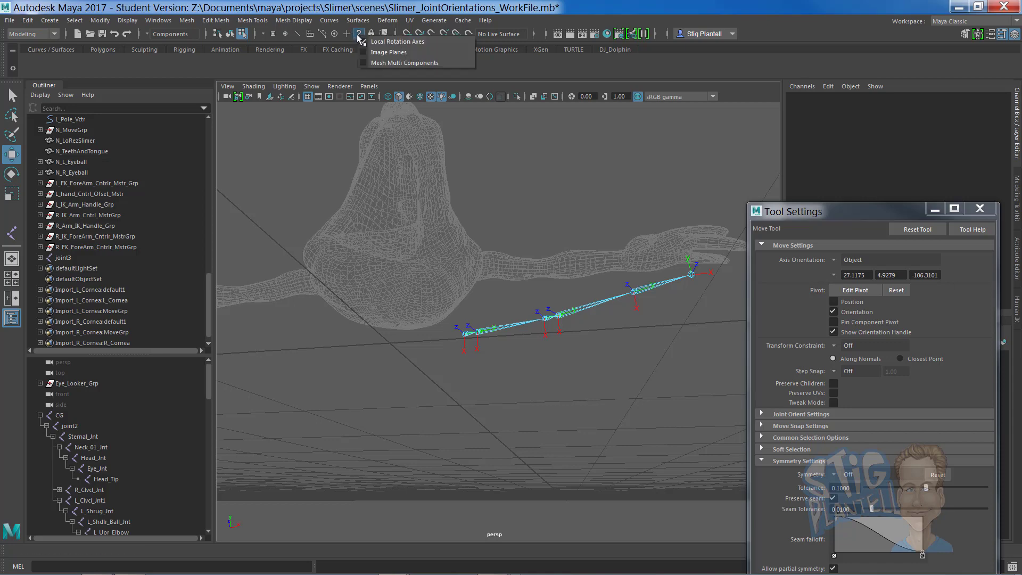
left_click(492, 181)
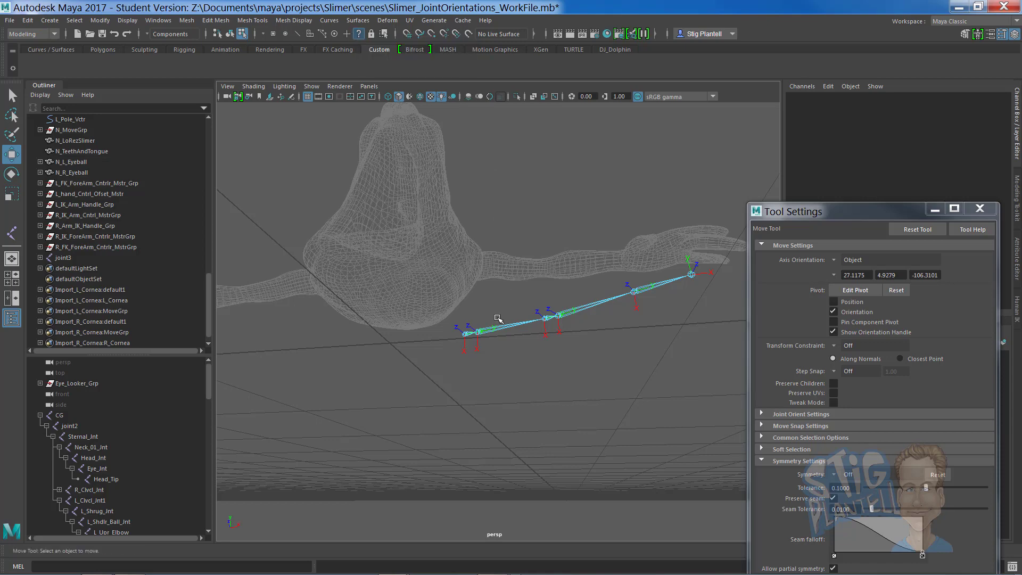
Step: Return to object selection and raise the joint chain's root to shoulder height, at a Translate Y of about 0.033
mouse_move(495, 320)
left_mouse_down("alt")
mouse_move(502, 331)
mouse_move(483, 339)
mouse_move(491, 339)
left_mouse_up("alt")
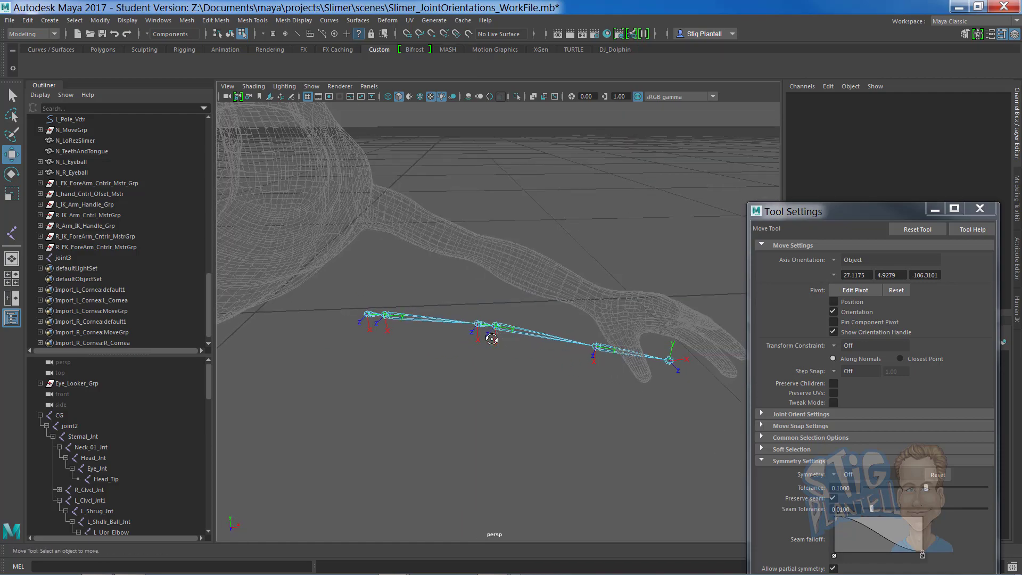
key("F8")
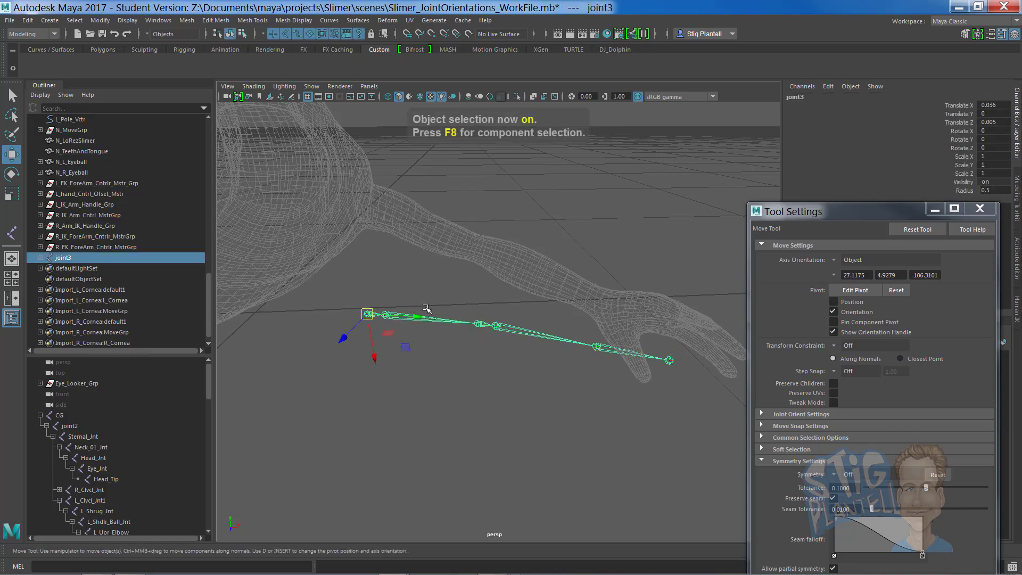
left_click_drag(407, 285, 412, 271, "alt")
left_click_drag(402, 342, 445, 249)
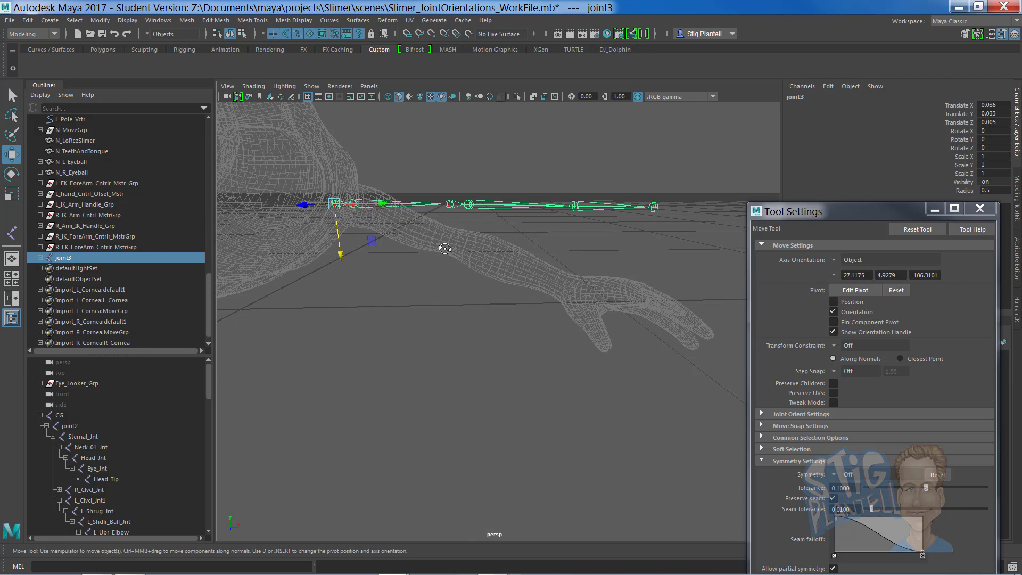
Step: Rotate the chain's second joint to a Rotate Z of about -18.718 so the chain slopes down along the arm
key("Down")
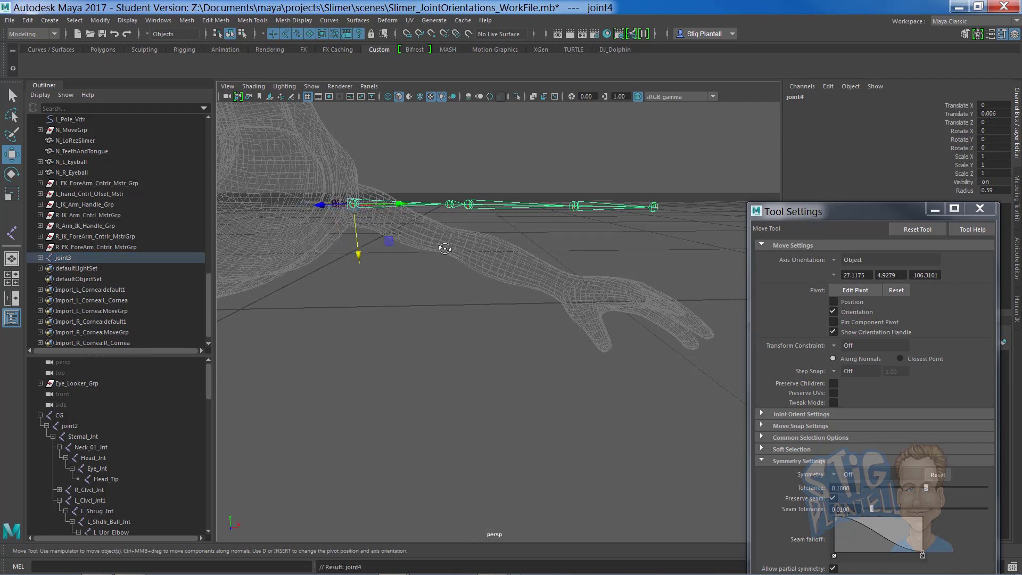
key("e")
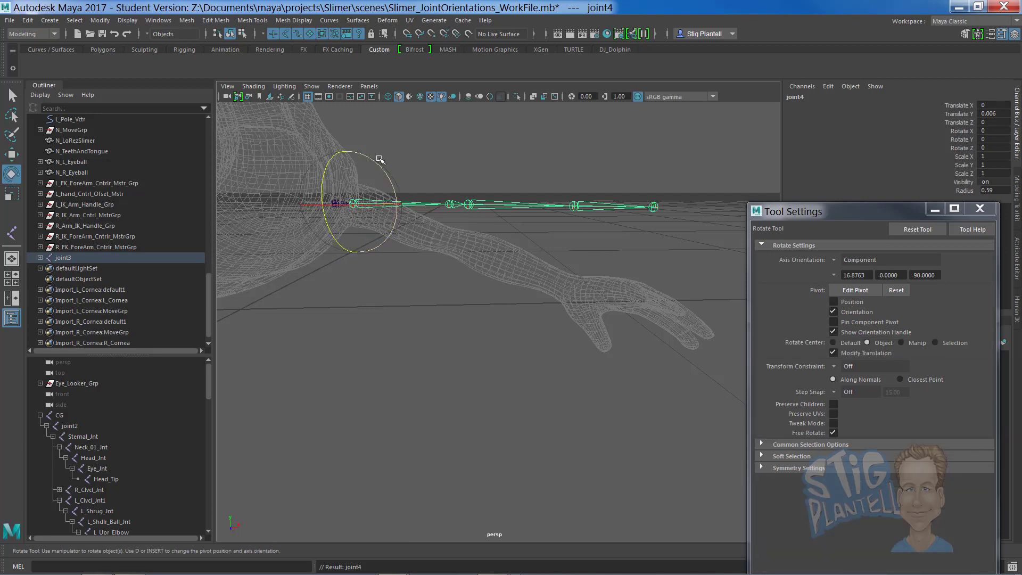
left_click_drag(377, 163, 408, 270)
Step: Freeze the arm chain's translate, rotate and scale values, with Joint orient left off
key("space")
left_click(492, 205)
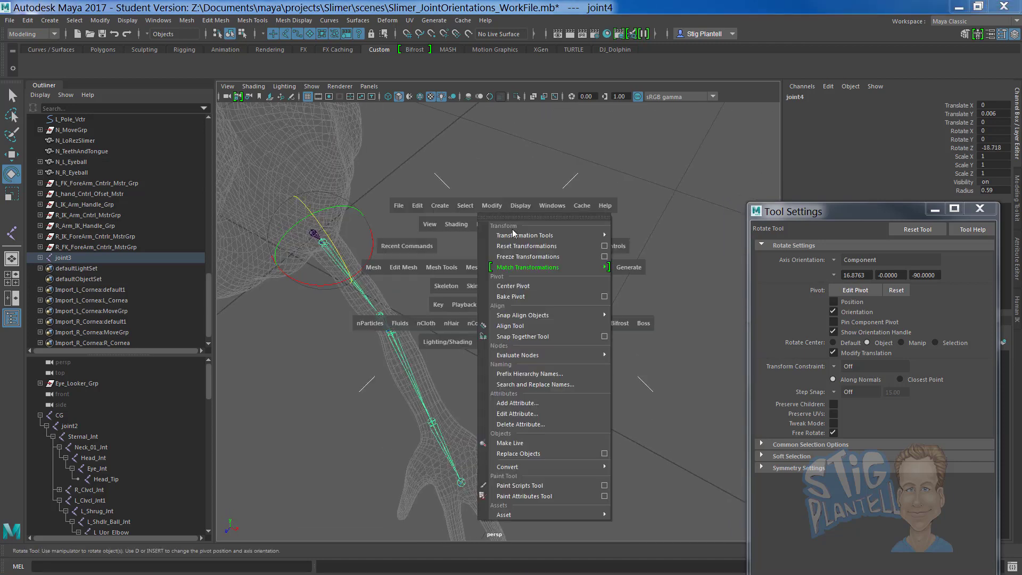
left_click(604, 255)
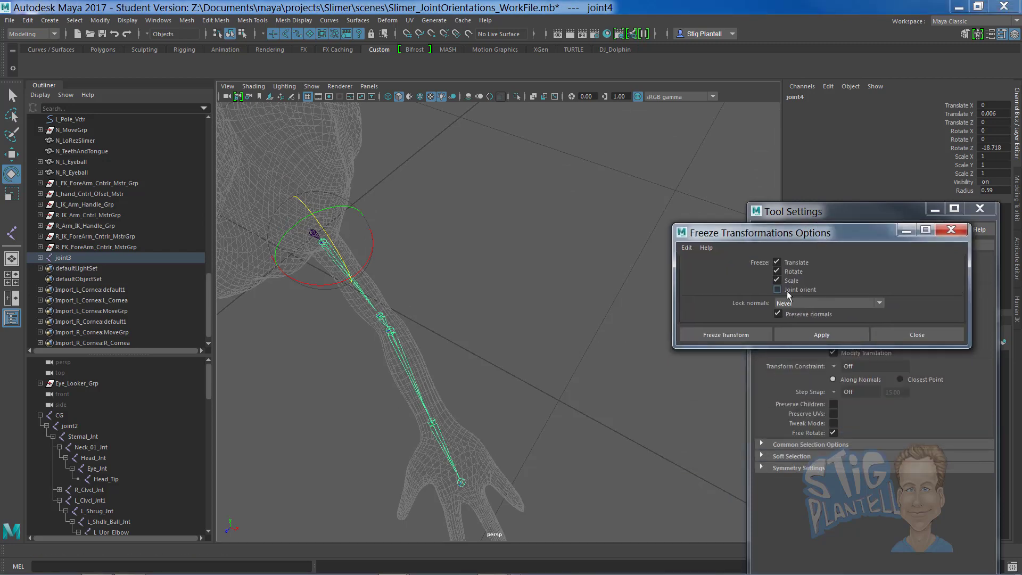
left_click(778, 290)
left_click_drag(454, 420, 475, 362, "alt")
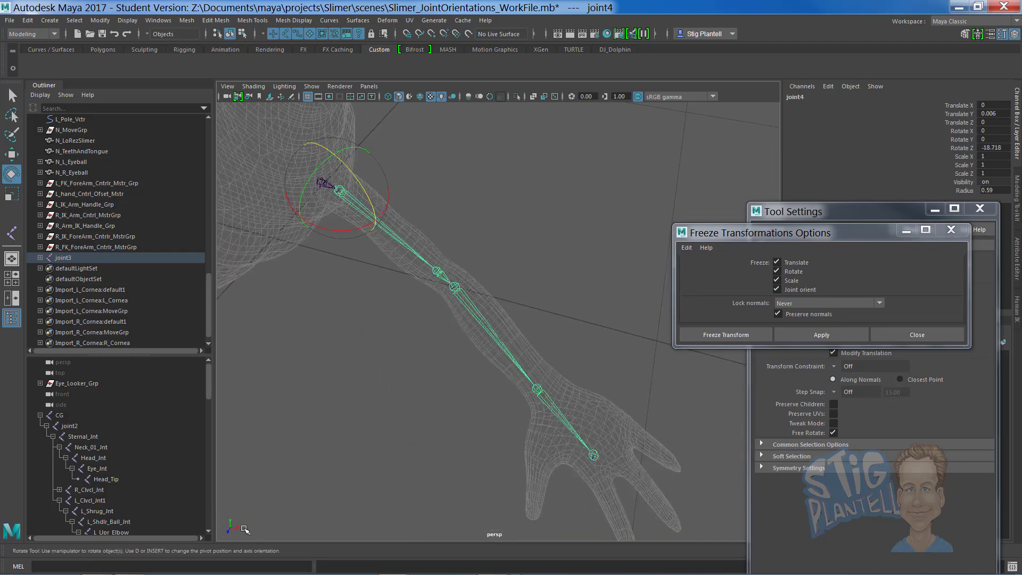
left_click(791, 291)
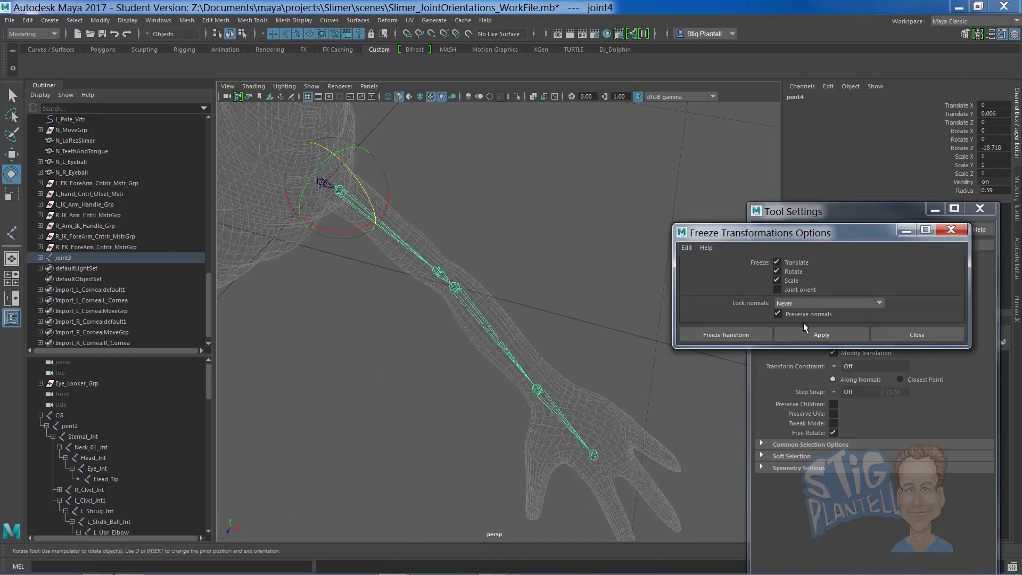
left_click(811, 332)
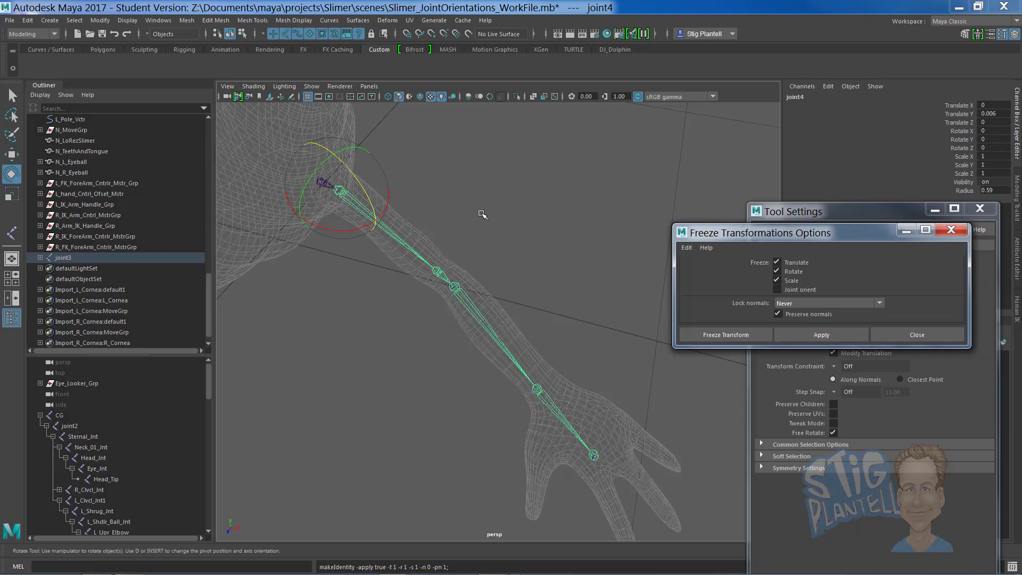
Step: Examine the local rotation axes along the frozen arm chain, from the upper arm to the hand
left_click(472, 250)
left_click(389, 234)
key("F8")
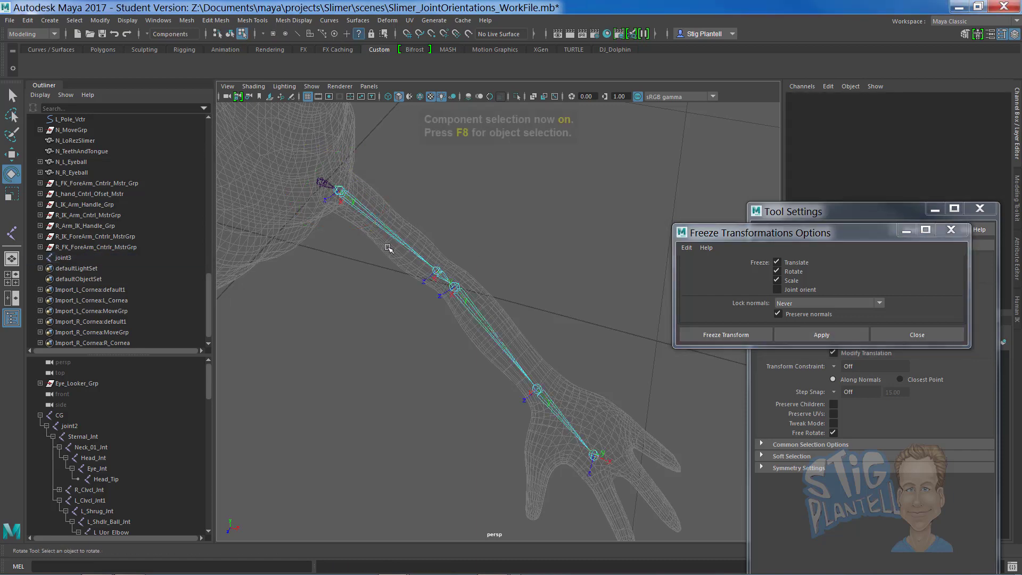
scroll(482, 275, "up", 5)
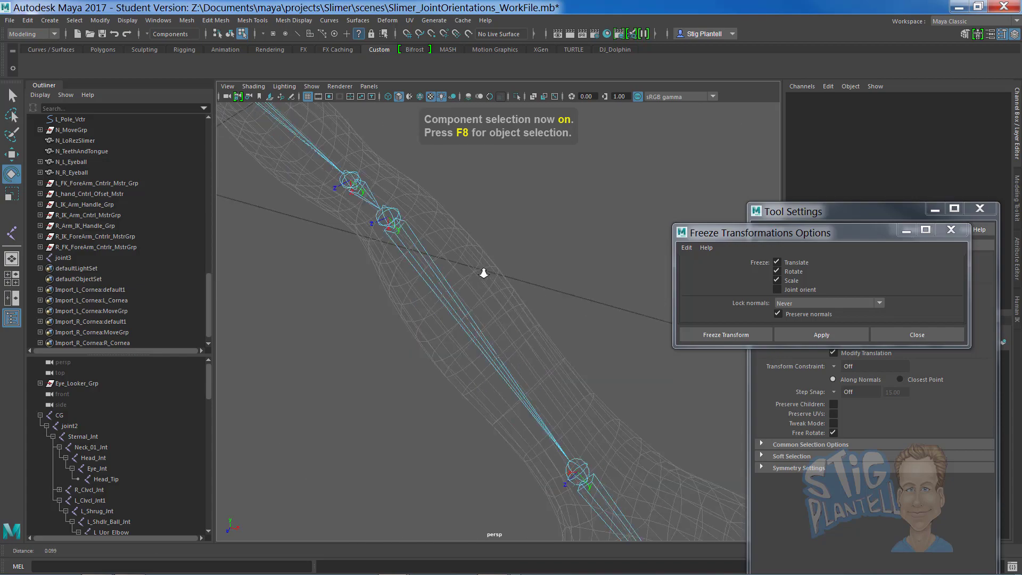
scroll(484, 272, "down", 3)
left_click_drag(485, 274, 532, 246, "alt")
middle_click_drag(379, 168, 436, 181, "alt")
key("F8")
Step: Rotate the upper arm joint to a Rotate Z of about 0.799, freeze its transformations and check the local rotation axes
left_click_drag(394, 142, 394, 137)
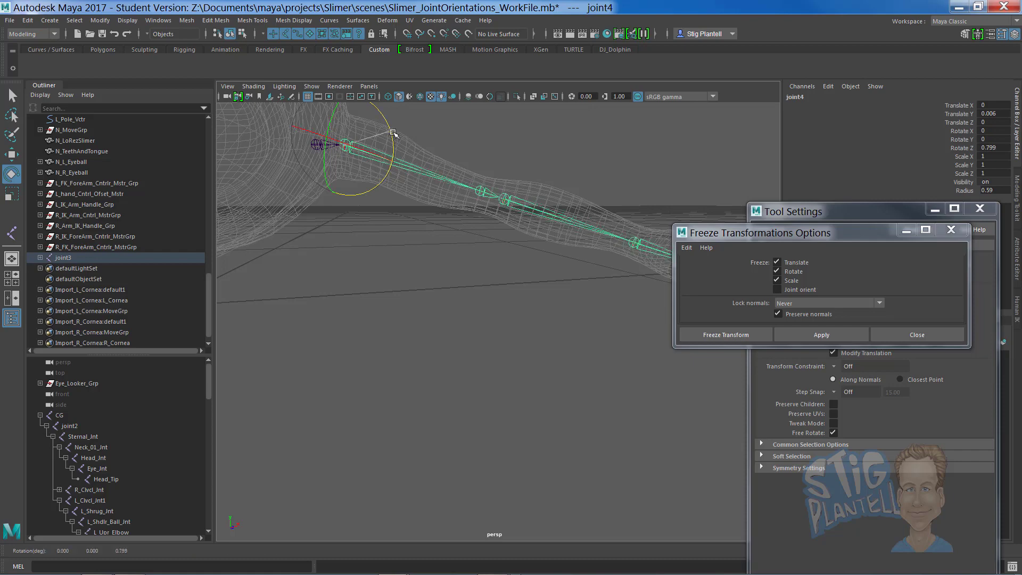
left_click(802, 332)
left_click_drag(570, 348, 584, 244, "alt")
key("F8")
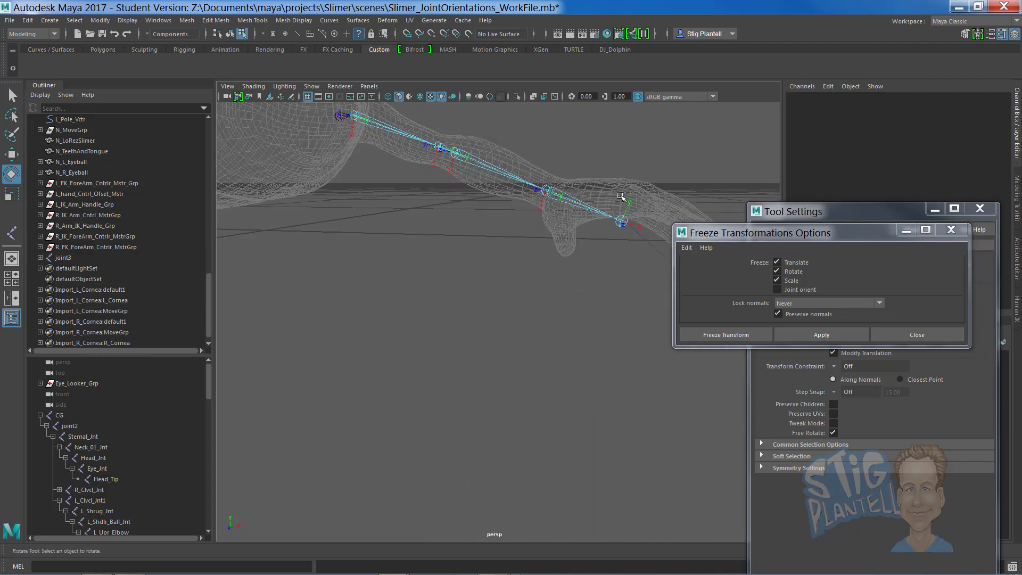
key("F8")
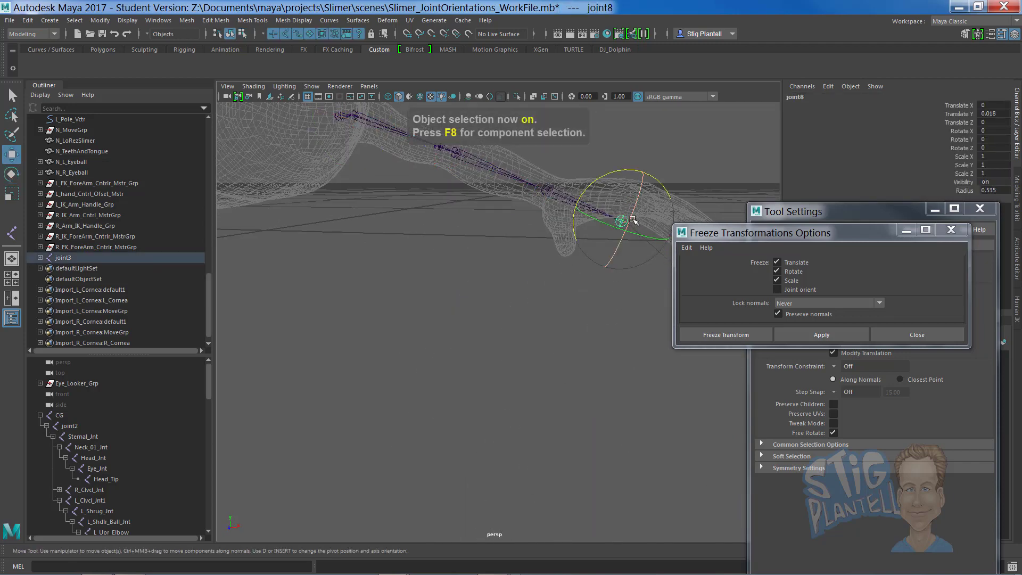
Step: Move the chain's end joint to fit the palm, at a translate of about -0.004, 0.02, -0.001
key("w")
left_click_drag(638, 188, 646, 163)
left_click_drag(561, 217, 525, 243, "alt")
left_click_drag(504, 298, 500, 276, "alt")
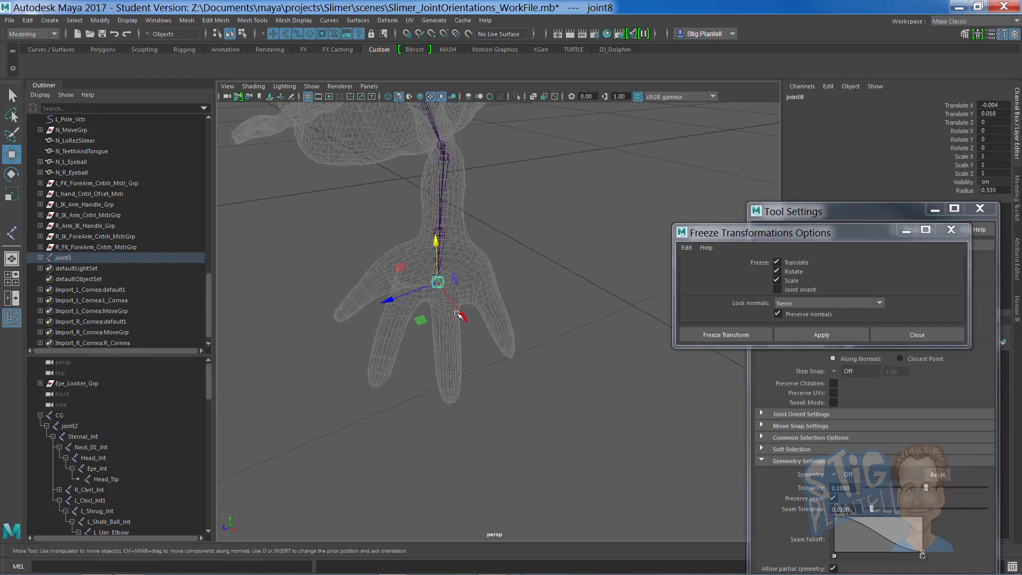
left_click_drag(461, 314, 468, 325)
scroll(497, 349, "up", 5)
key("f")
left_click_drag(543, 345, 509, 270, "alt")
left_click_drag(547, 301, 559, 349, "alt")
scroll(524, 360, "down", 5)
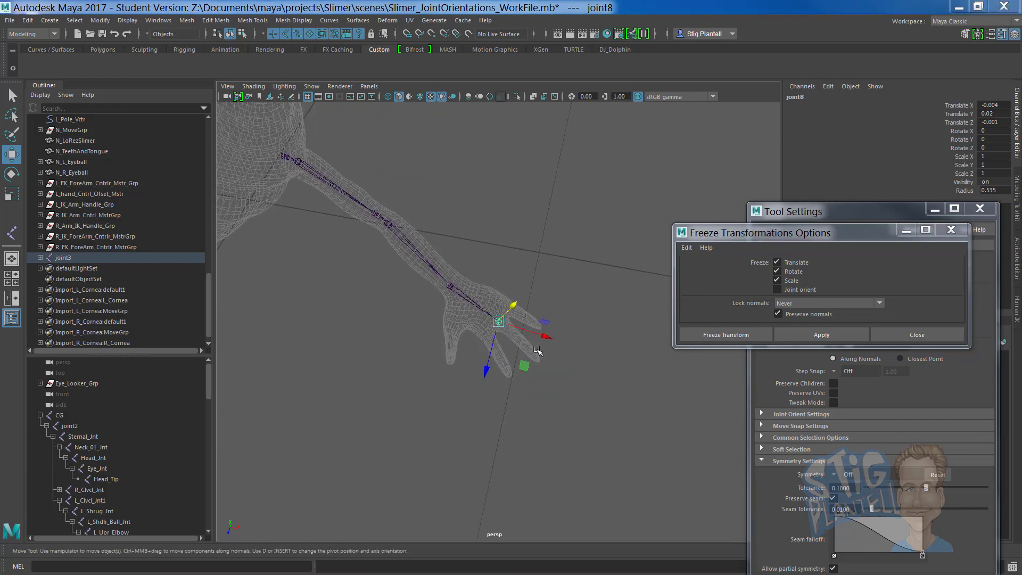
Step: Draw a separate chain of four joints through the thumb in the top view, ending at the thumb tip
key("space")
key("space")
scroll(429, 264, "up", 5)
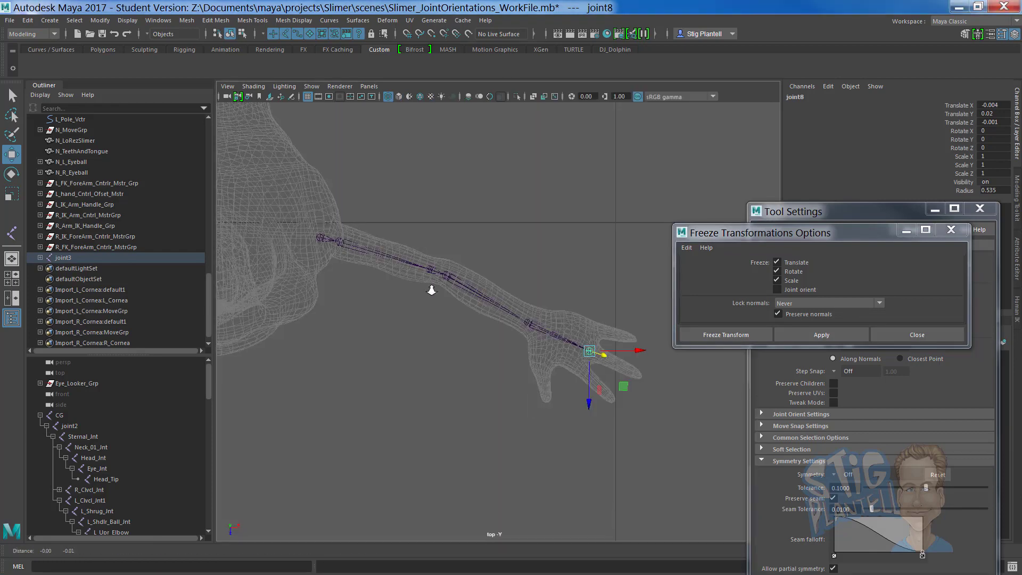
middle_click_drag(546, 328, 554, 308, "alt")
right_click_drag(533, 320, 607, 327, "alt")
left_click(482, 330, "alt")
right_click_drag(481, 330, 554, 344, "alt")
key("y")
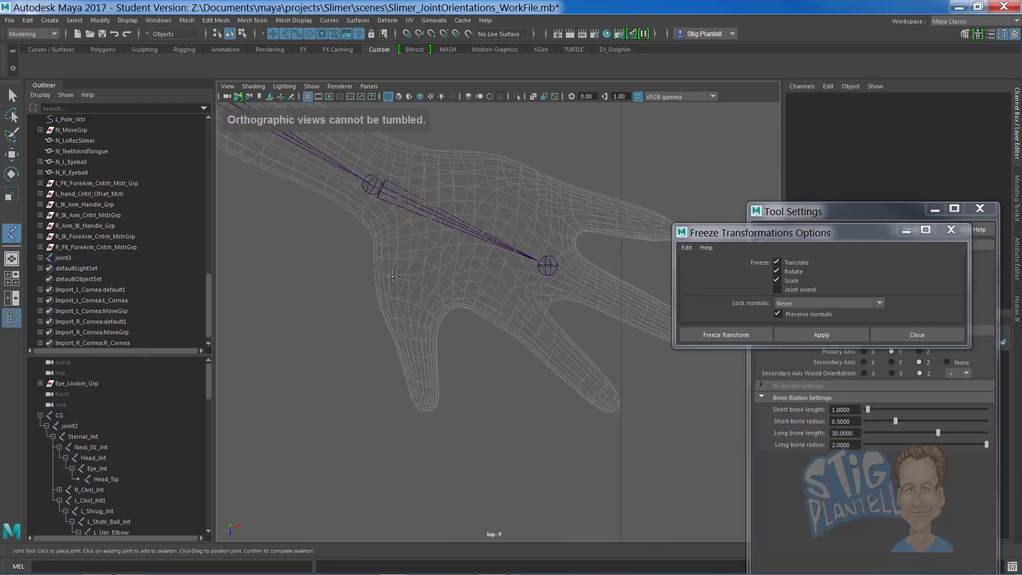
left_click(394, 257)
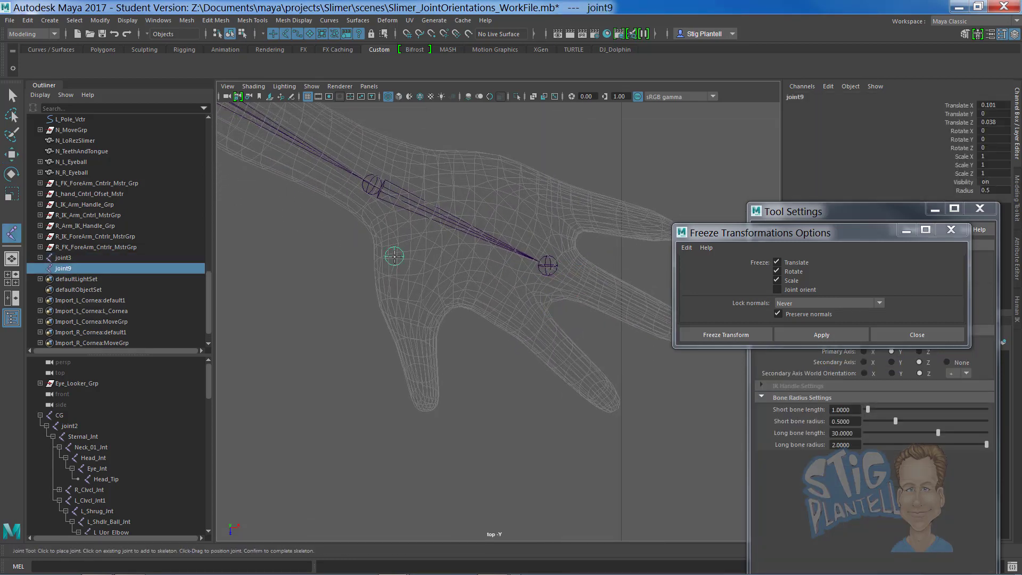
left_click(396, 306)
left_click(418, 351)
left_click_drag(418, 351, 413, 350)
left_click_drag(423, 394, 426, 405)
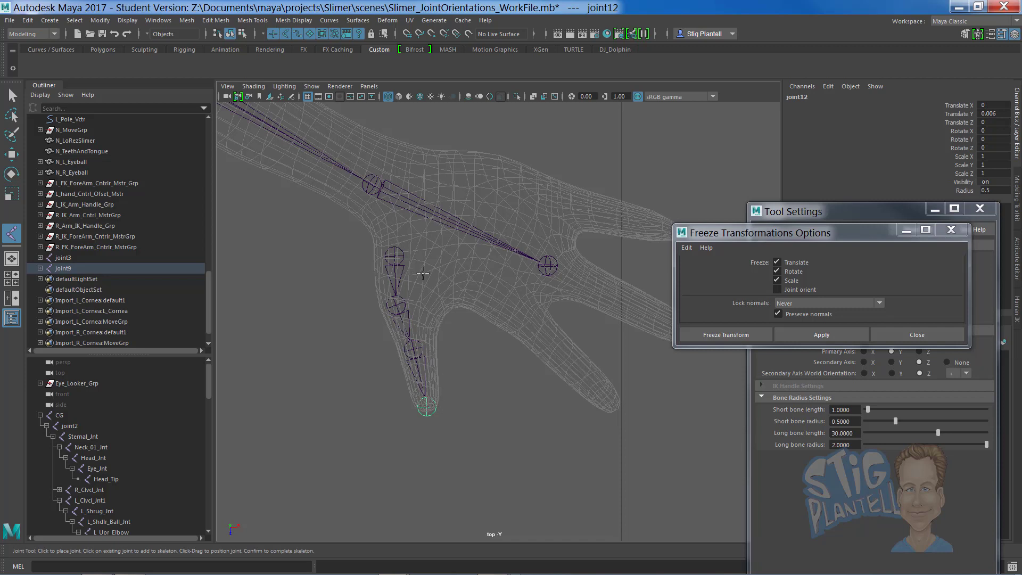
Step: Parent the thumb chain's root to the wrist joint, with Move objects and Preserve position enabled
key("w")
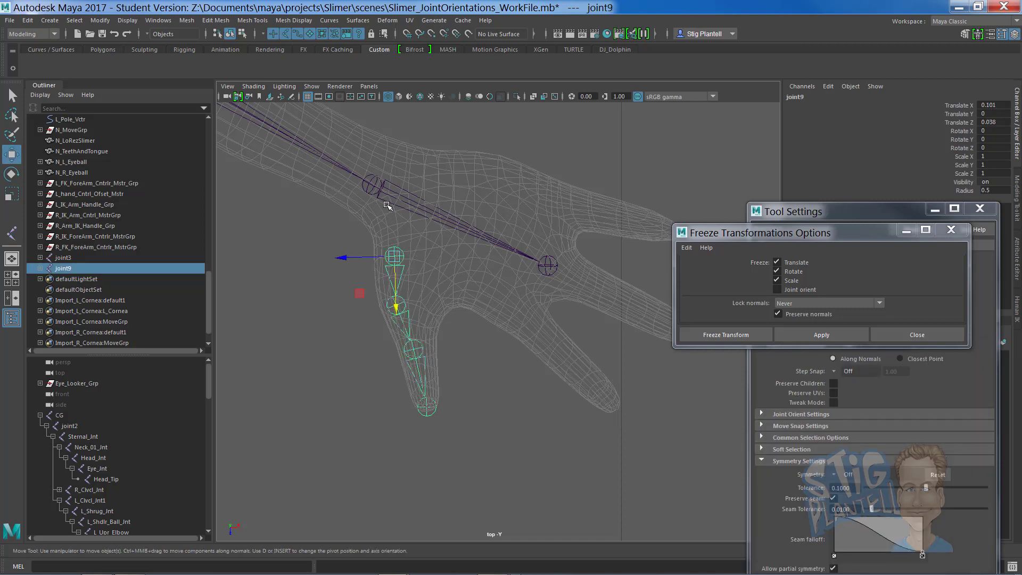
left_click(389, 204, "shift")
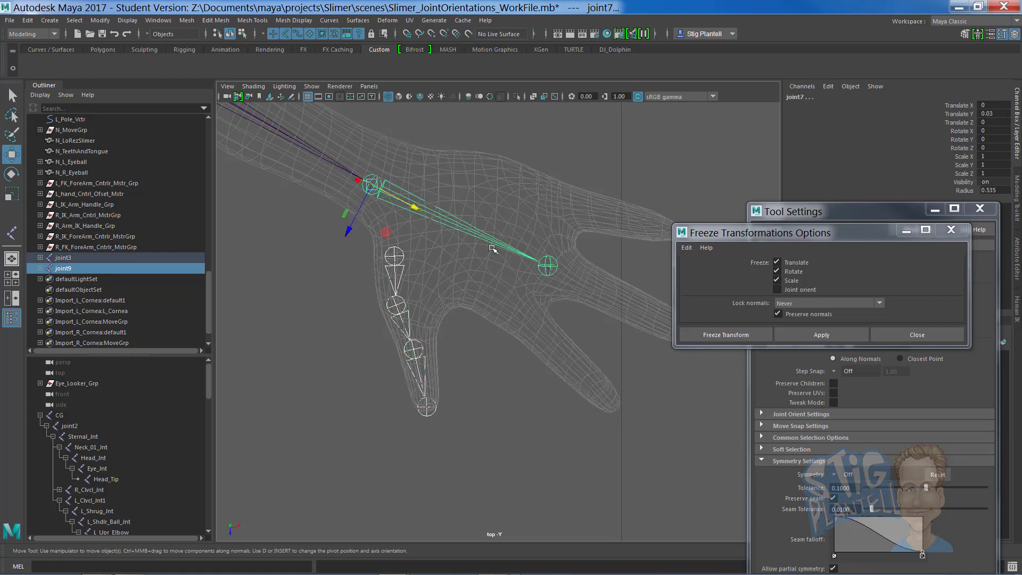
key("space")
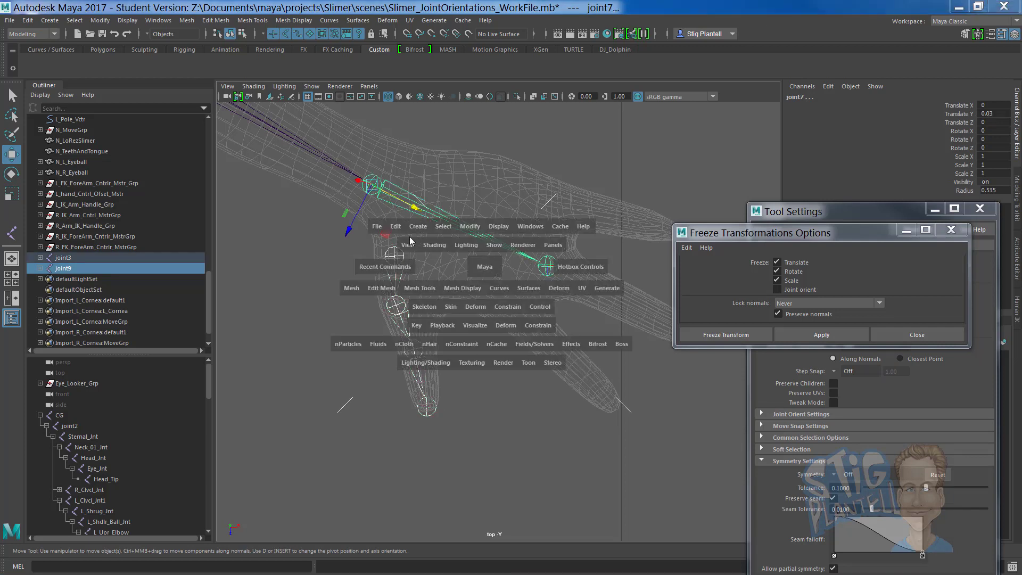
left_click_drag(377, 225, 375, 189)
left_click_drag(395, 228, 527, 468)
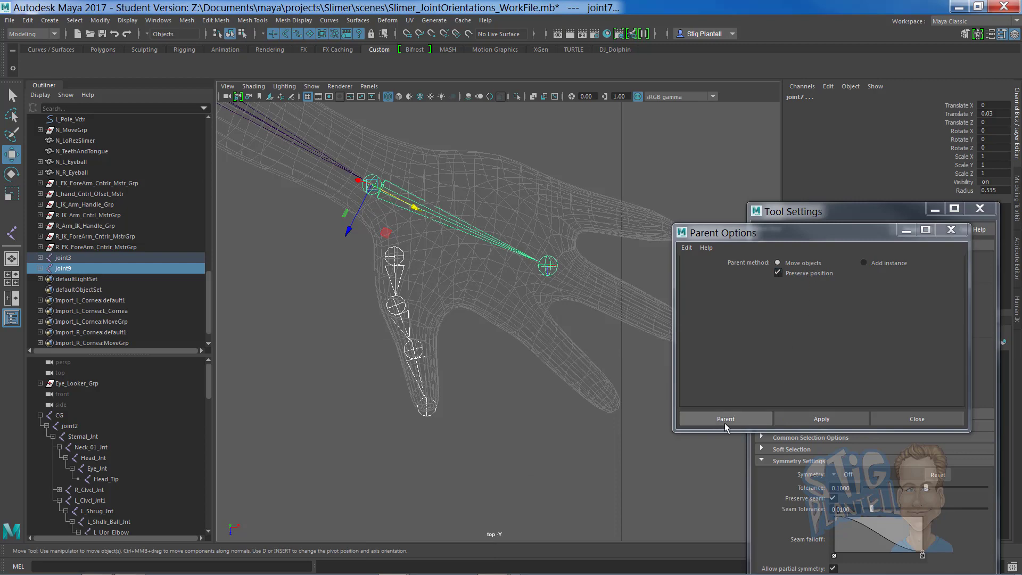
left_click(737, 419)
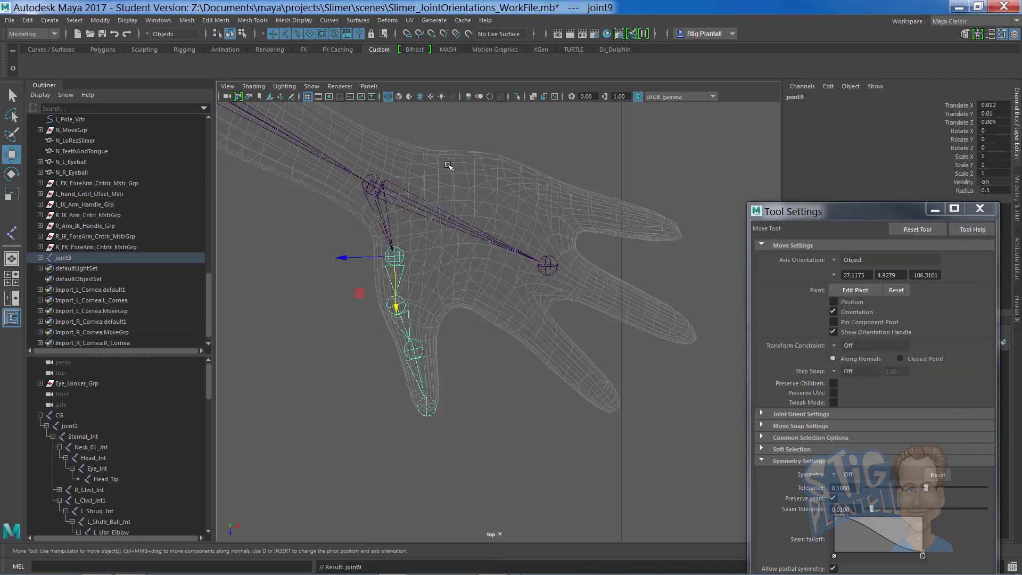
Step: Move the thumb chain's root into the thumb mesh in the perspective view, at a translate of about 0.002, 0.006, 0.006
left_click(380, 231)
key("space")
key("space")
left_click_drag(524, 330, 446, 345, "alt")
left_click_drag(596, 345, 445, 330, "alt")
scroll(498, 384, "up", 8)
scroll(498, 384, "down", 4)
left_click(456, 377)
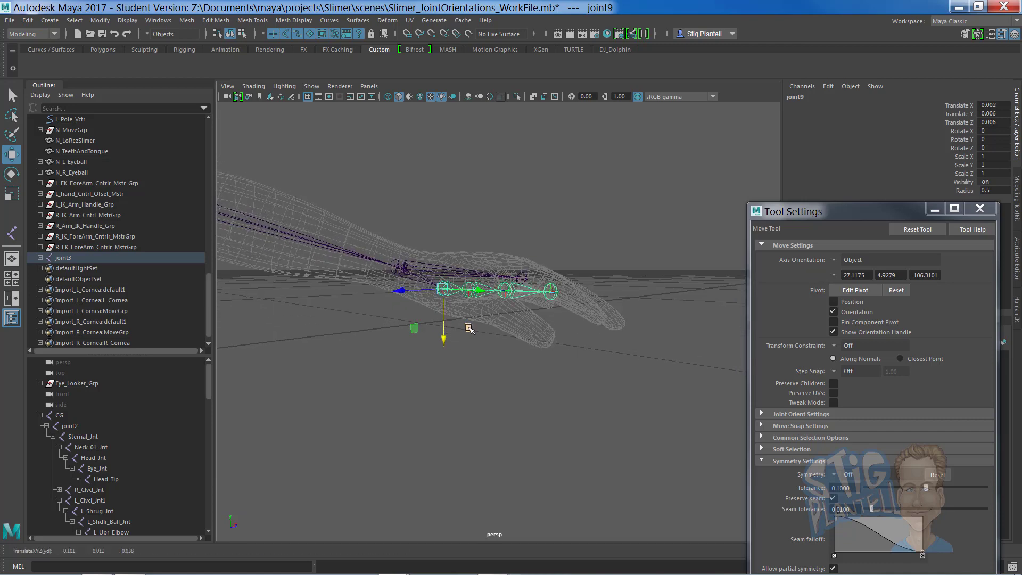
Step: Rotate the thumb chain's root to a Rotate Z of about -20.824 and freeze its transformations without Joint orient
key("e")
left_click_drag(473, 266, 436, 348)
key("space")
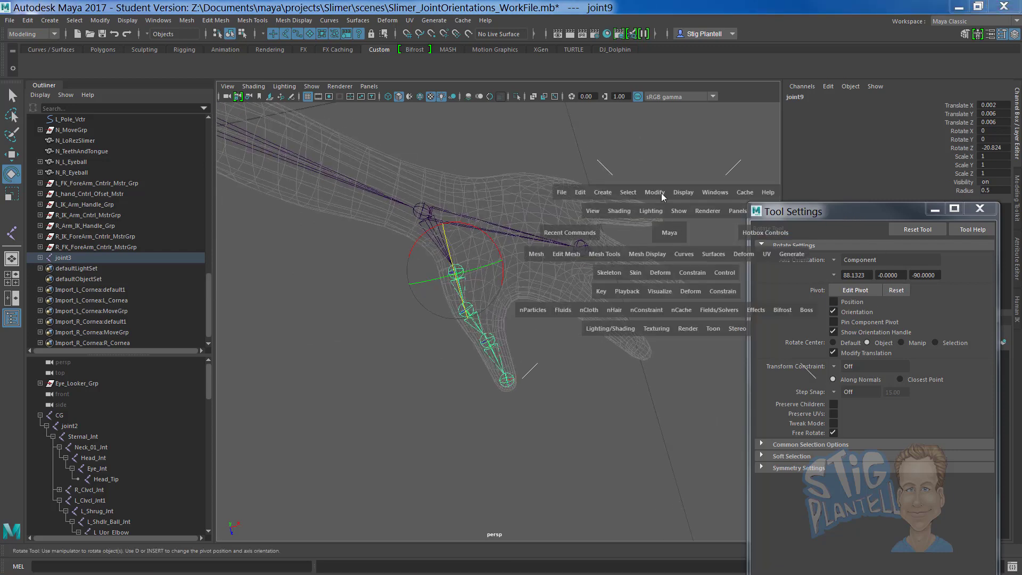
left_click(660, 193)
left_click(765, 240)
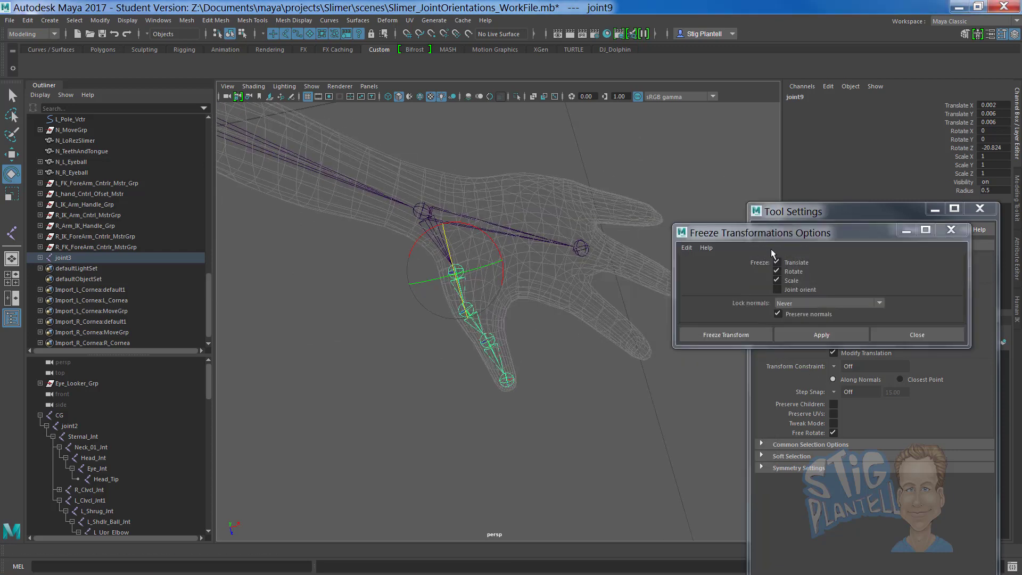
left_click(812, 328)
Step: Examine the local rotation axes of the thumb joints from several angles
left_click_drag(567, 353, 540, 342, "alt")
key("F8")
key("f")
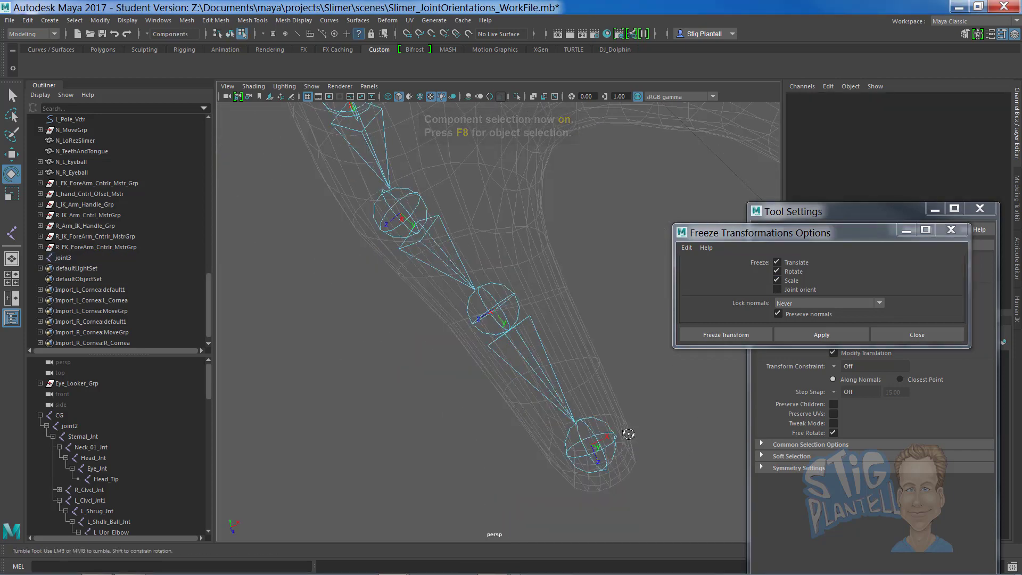
right_click_drag(627, 433, 602, 443, "alt")
left_click_drag(602, 442, 594, 445, "alt")
right_click_drag(613, 445, 593, 444, "alt")
left_click_drag(594, 443, 573, 362, "alt")
left_click_drag(482, 249, 456, 229, "alt")
right_click_drag(491, 228, 489, 225, "alt")
mouse_move(490, 235)
left_mouse_down("alt")
mouse_move(499, 227)
mouse_move(492, 233)
left_mouse_up("alt")
key("F8")
Step: Test-bend the thumb joints around Rotate X, then undo the rotations and clear the selection
left_click(503, 296)
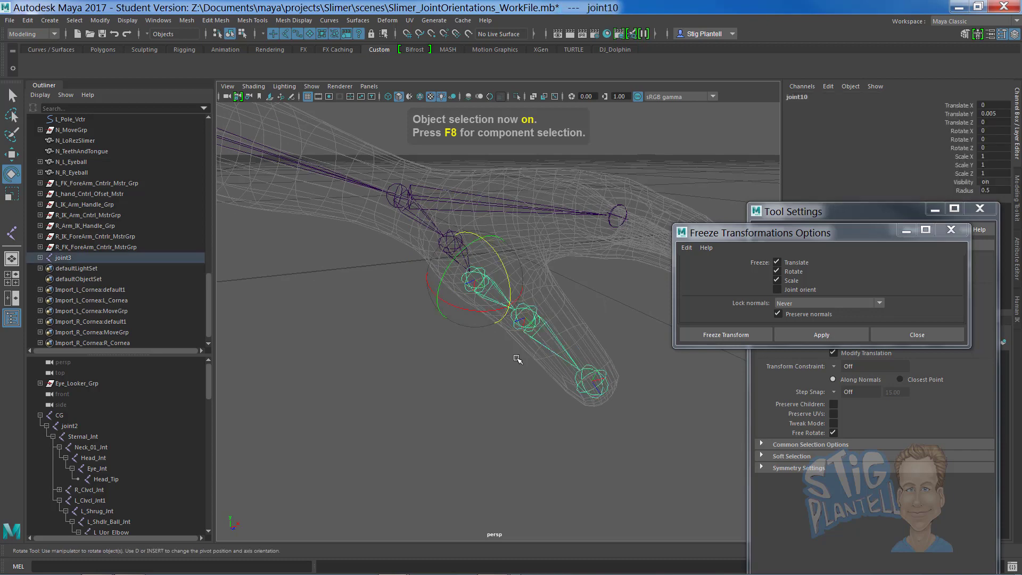
left_click(961, 131)
middle_click_drag(589, 353, 517, 418)
left_click_drag(517, 418, 507, 427, "alt")
middle_click_drag(552, 410, 630, 390)
key("Down")
key("Down")
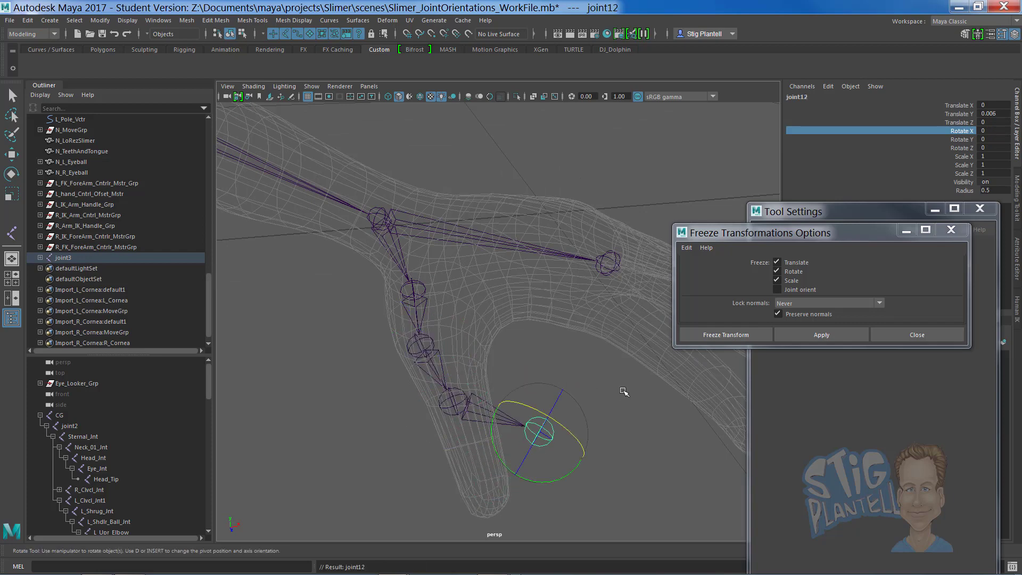
key("ctrl+z")
key("ctrl+z")
left_click(598, 395)
Step: Draw a separate chain of four joints through the finger next to the thumb in the top view, ending at its tip
scroll(591, 396, "down", 5)
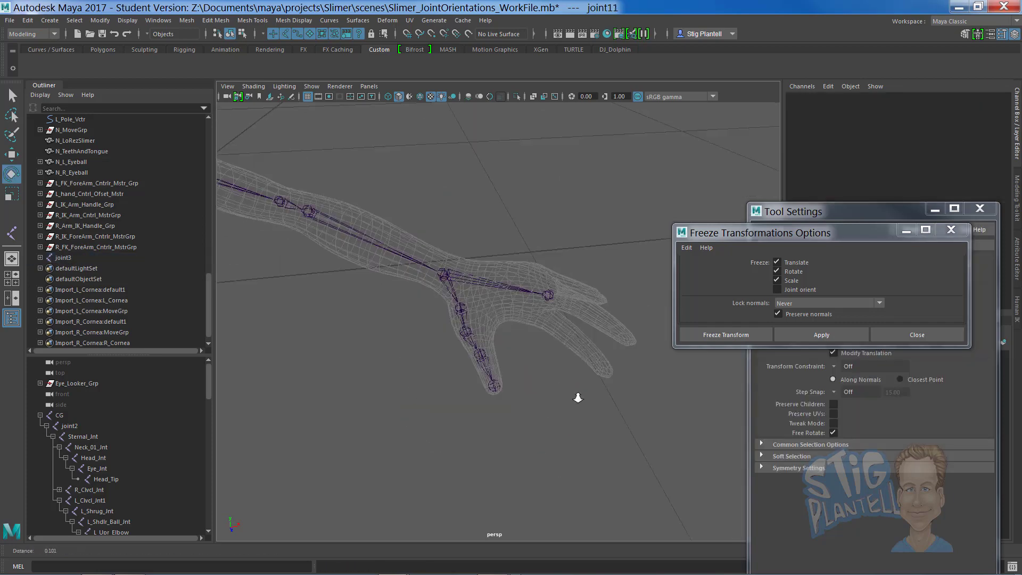
left_click_drag(577, 397, 525, 420, "alt")
key("space")
key("space")
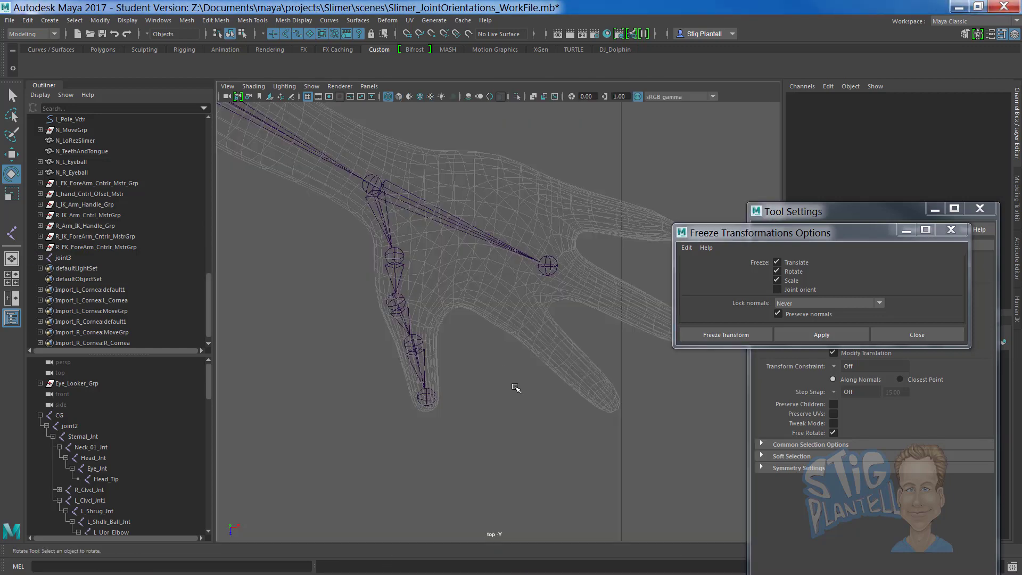
scroll(479, 384, "up", 3)
key("y")
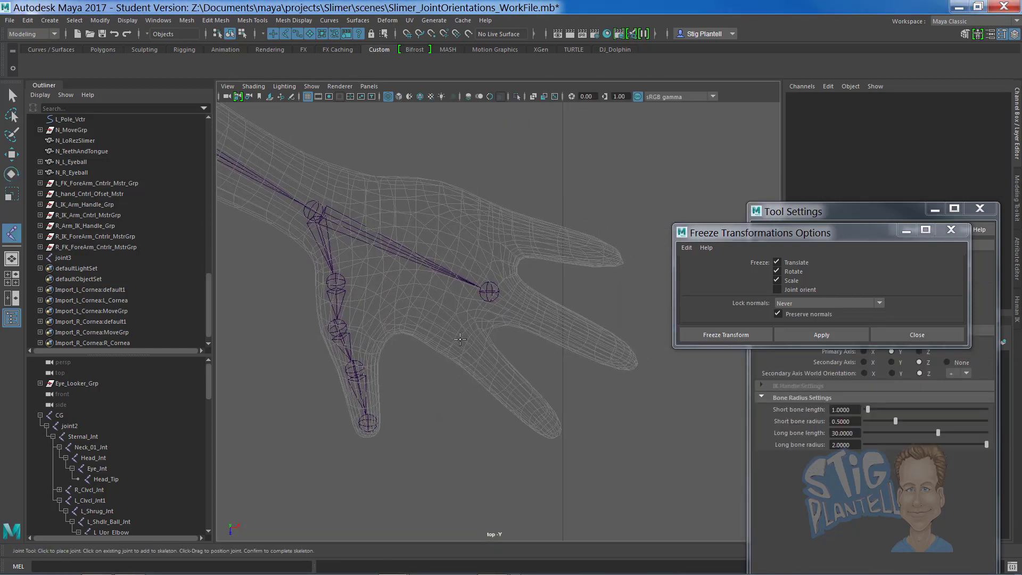
left_click(460, 339)
left_click(494, 371)
left_click(523, 396)
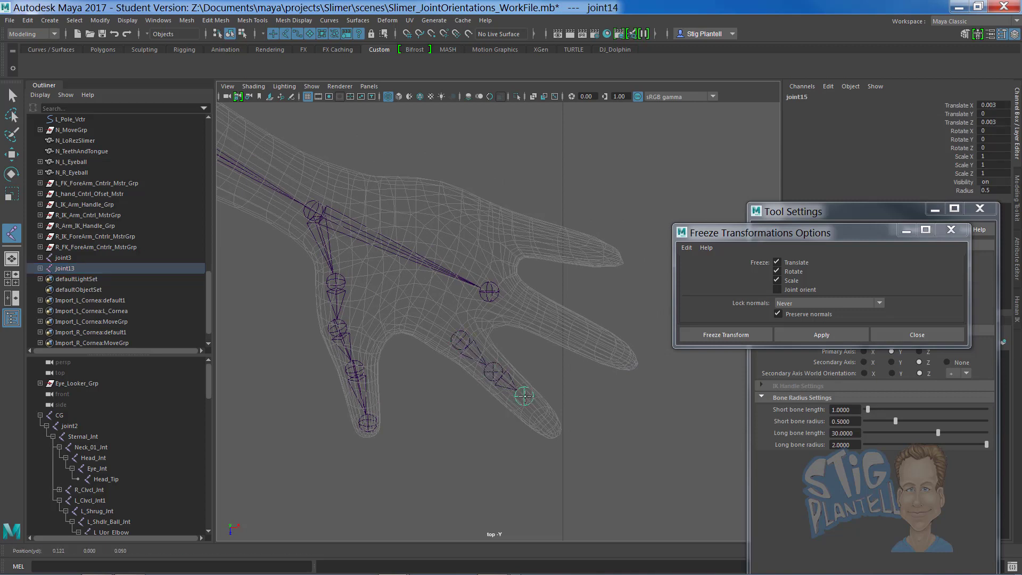
left_click(556, 435)
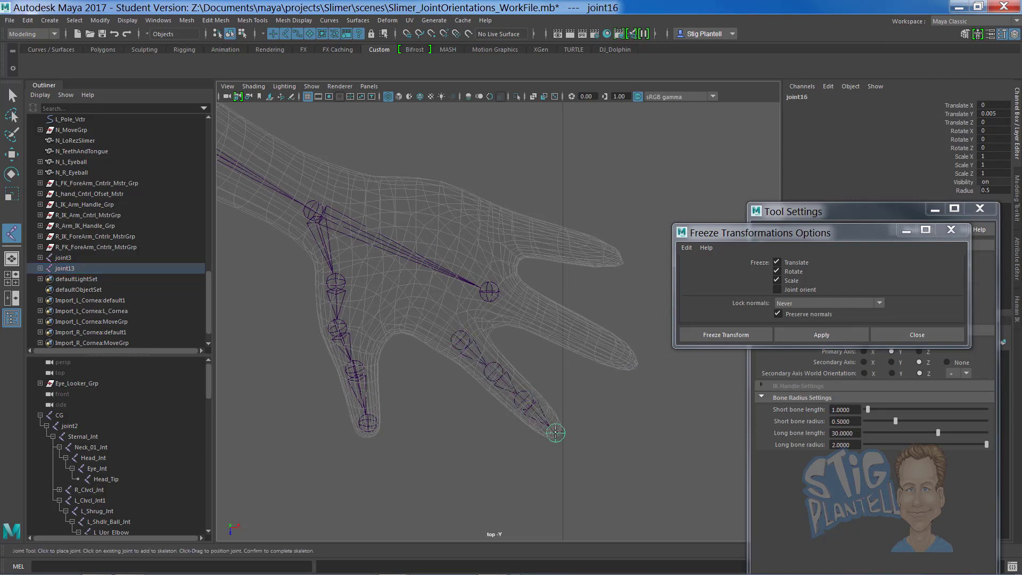
key("Return")
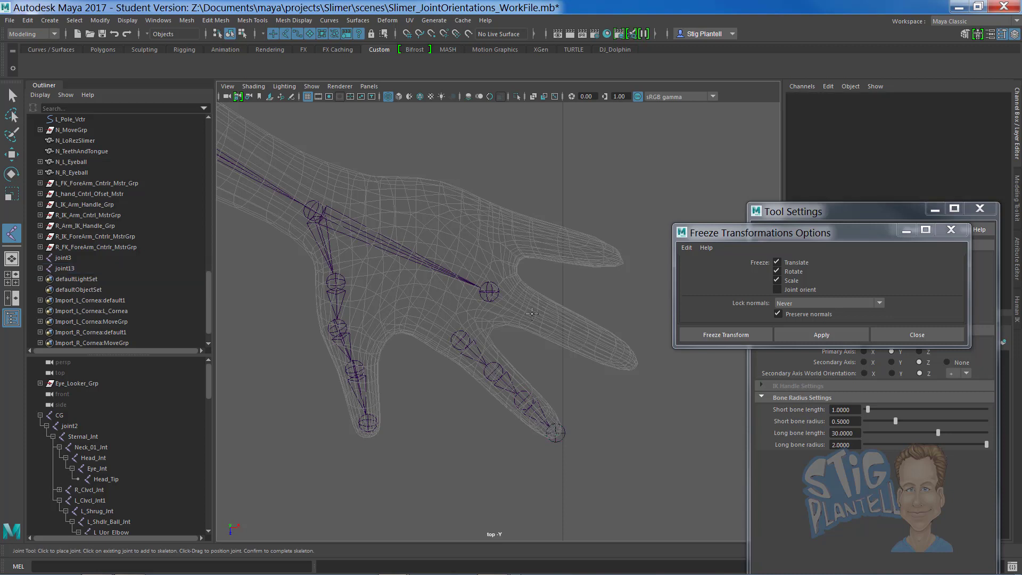
Step: Draw another four-joint chain through the finger farthest from the thumb, from its knuckle to its tip
left_click(501, 233)
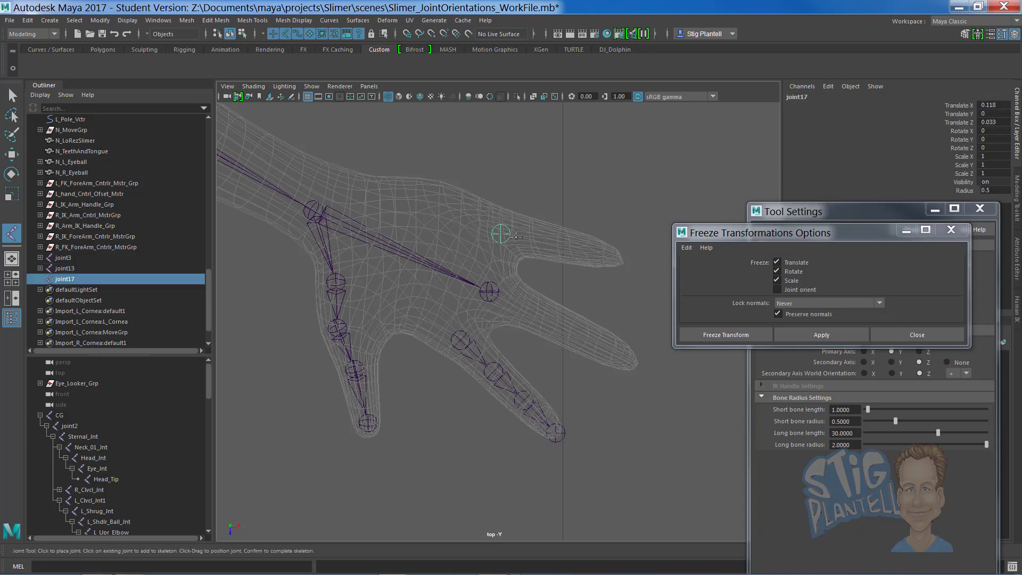
left_click(538, 240)
left_click(575, 245)
left_click(618, 256)
key("Return")
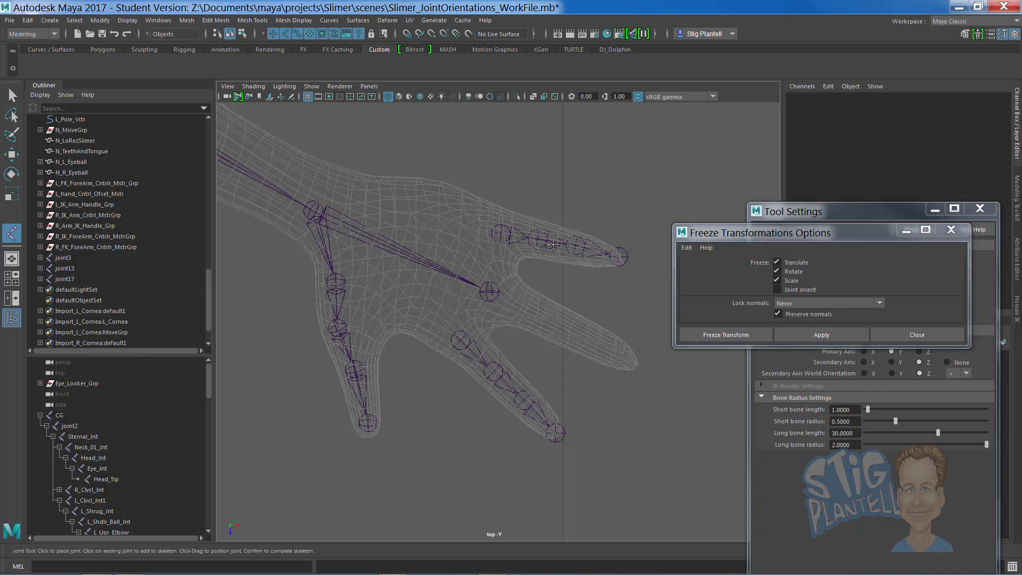
Step: Draw a three-joint chain through the middle finger in the top view, ending at its tip
left_click(529, 311)
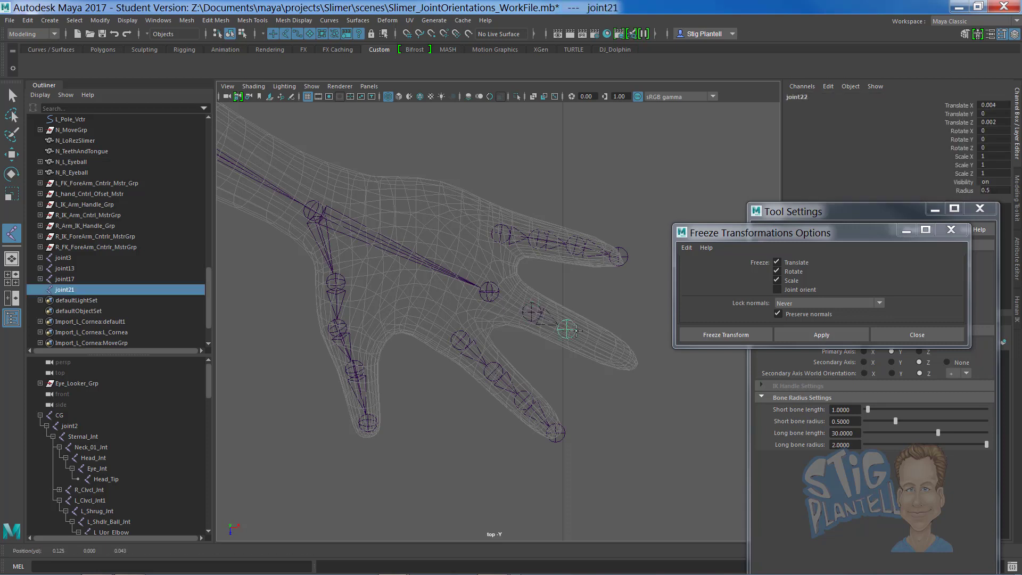
left_click(579, 331)
left_click(629, 361)
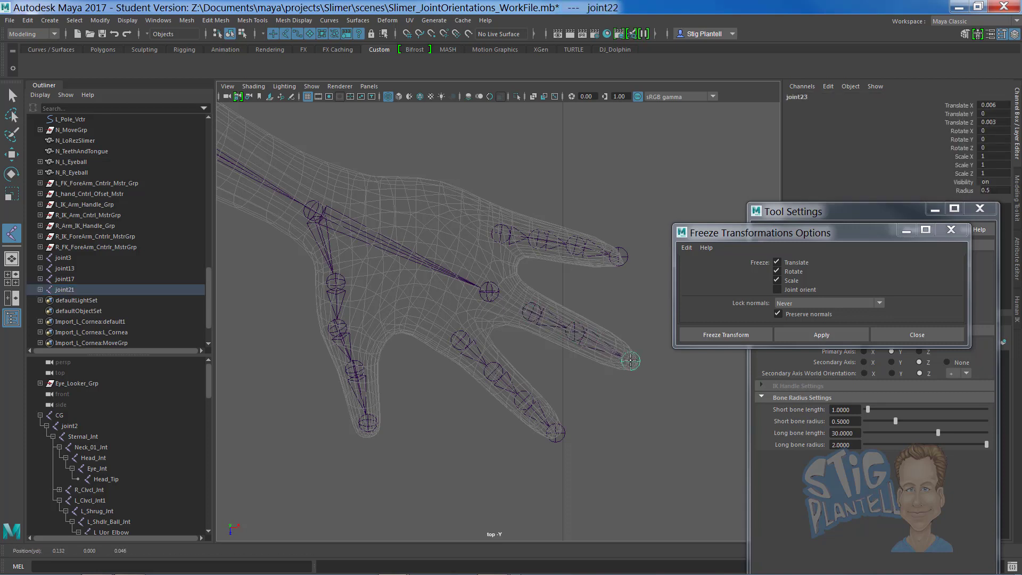
key("Return")
key("e")
key("w")
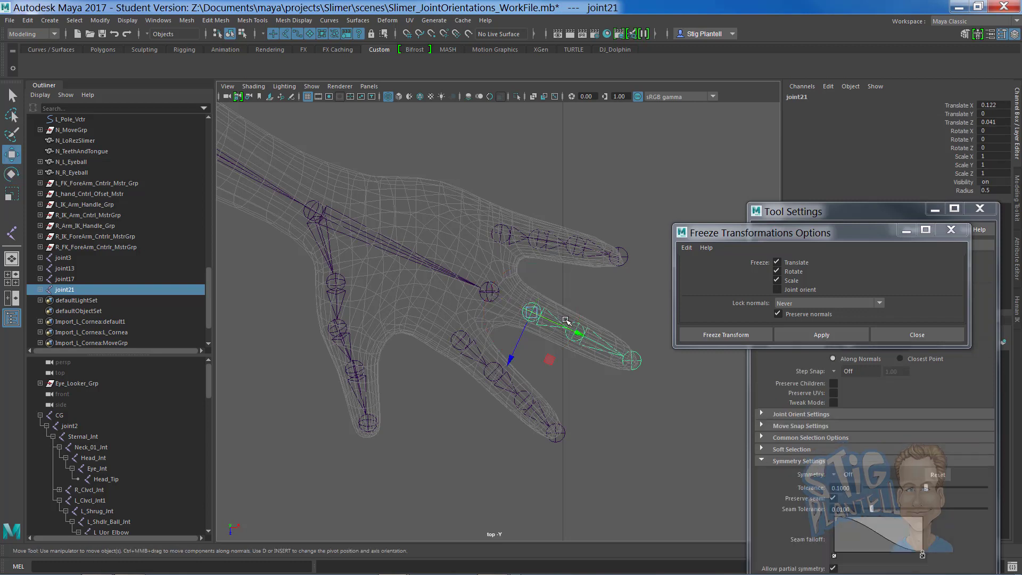
Step: Parent the middle finger's new chain to the joint at the end of the palm bone and clear the selection
left_click(495, 286, "shift")
key("p")
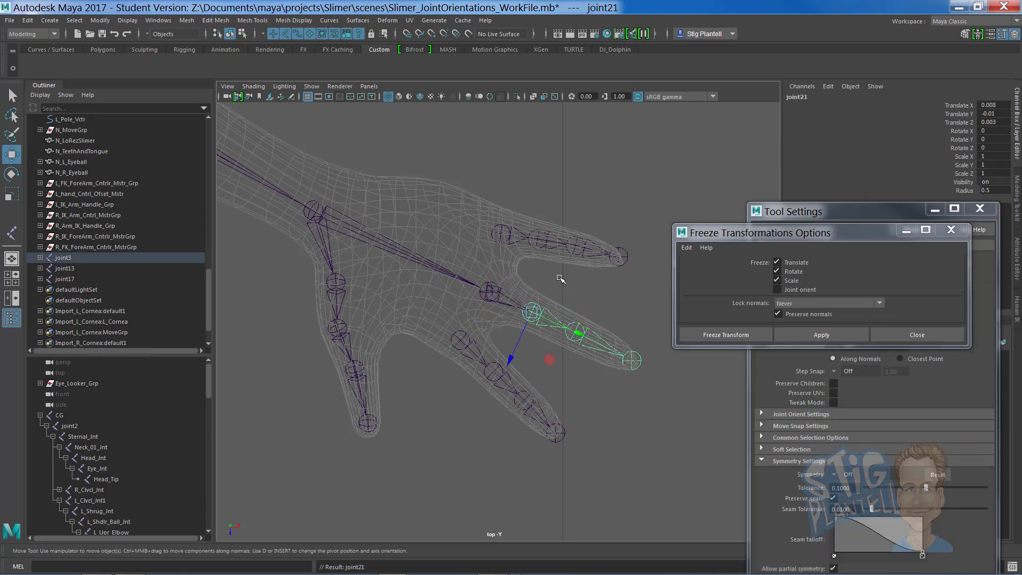
left_click(562, 278)
left_click_drag(579, 287, 577, 281, "alt")
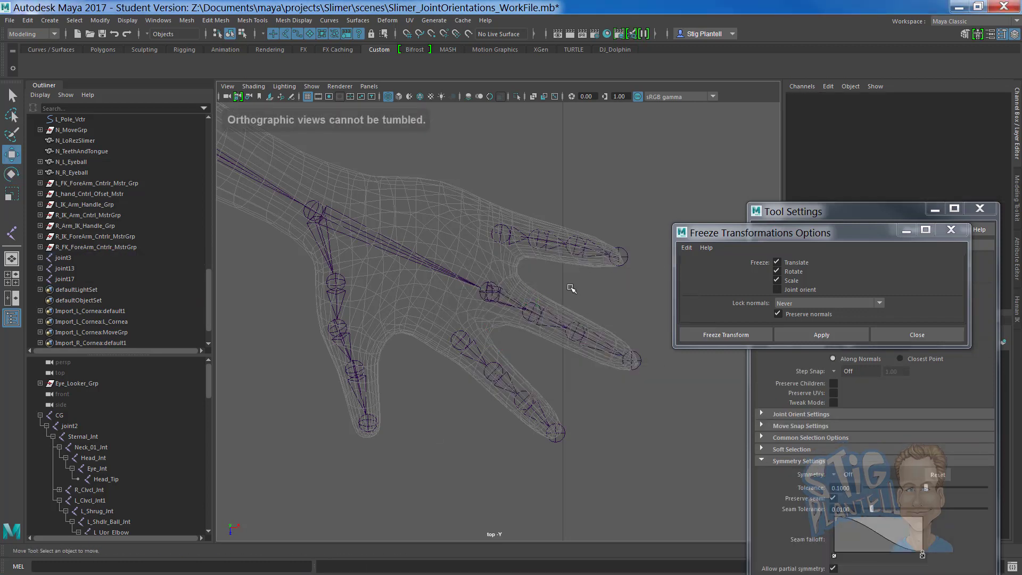
Step: Rotate the base joints of all three finger chains together to about -34.56 in Rotate Z in the perspective view
key("space")
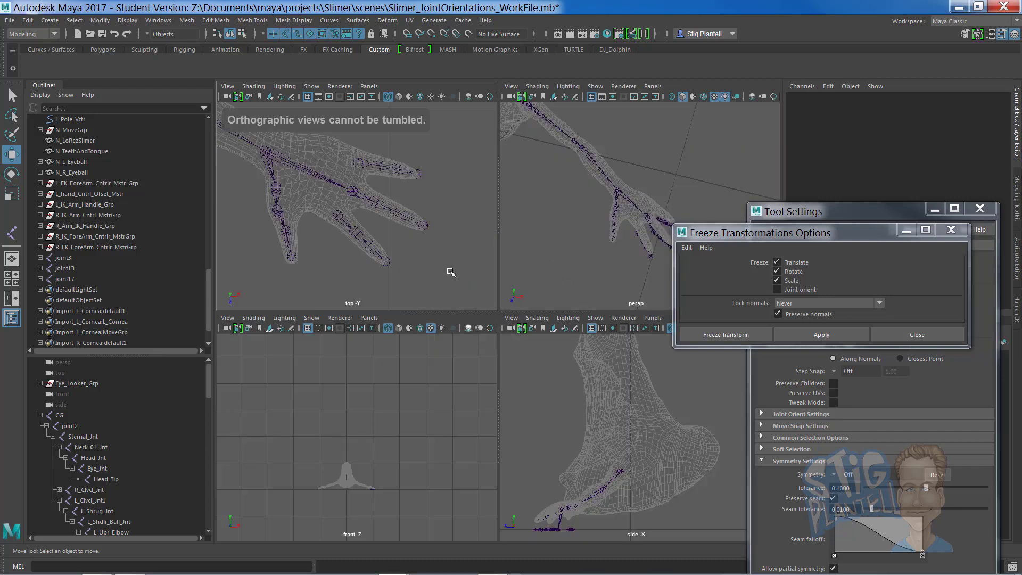
key("space")
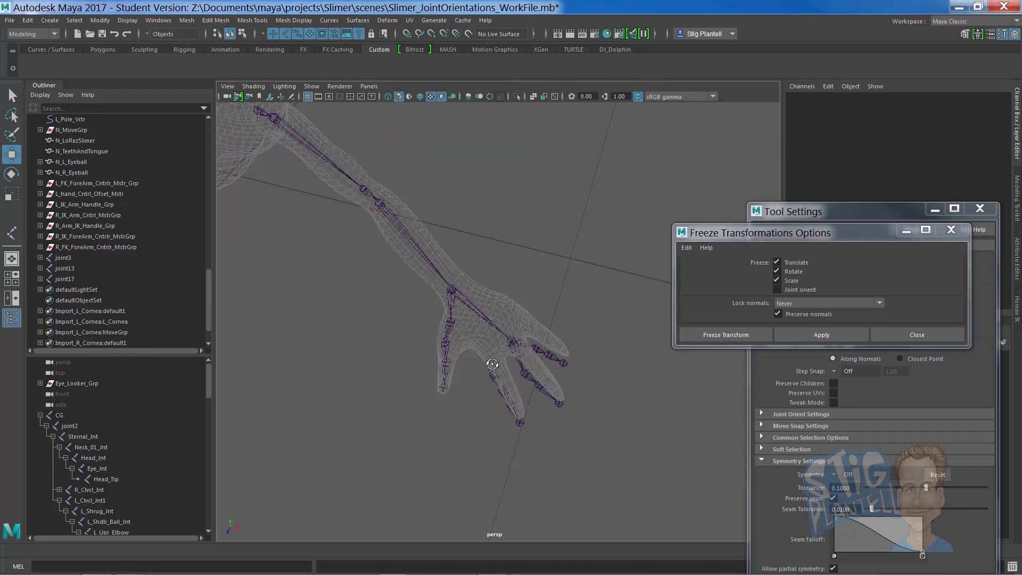
left_click_drag(497, 328, 509, 375, "alt")
scroll(496, 334, "up", 3)
left_click(490, 359)
mouse_move(526, 338)
left_mouse_down("alt")
mouse_move(479, 324)
mouse_move(512, 311)
mouse_move(519, 293)
mouse_move(447, 301)
mouse_move(508, 336)
mouse_move(525, 315)
mouse_move(509, 335)
left_mouse_up("alt")
left_click(522, 325, "shift")
left_click(510, 341, "shift")
key("e")
mouse_move(561, 266)
left_mouse_down()
mouse_move(568, 276)
mouse_move(555, 276)
mouse_move(572, 226)
mouse_move(552, 244)
mouse_move(523, 240)
mouse_move(552, 233)
mouse_move(550, 223)
mouse_move(552, 248)
left_mouse_up()
key("ctrl+z")
left_click(962, 147)
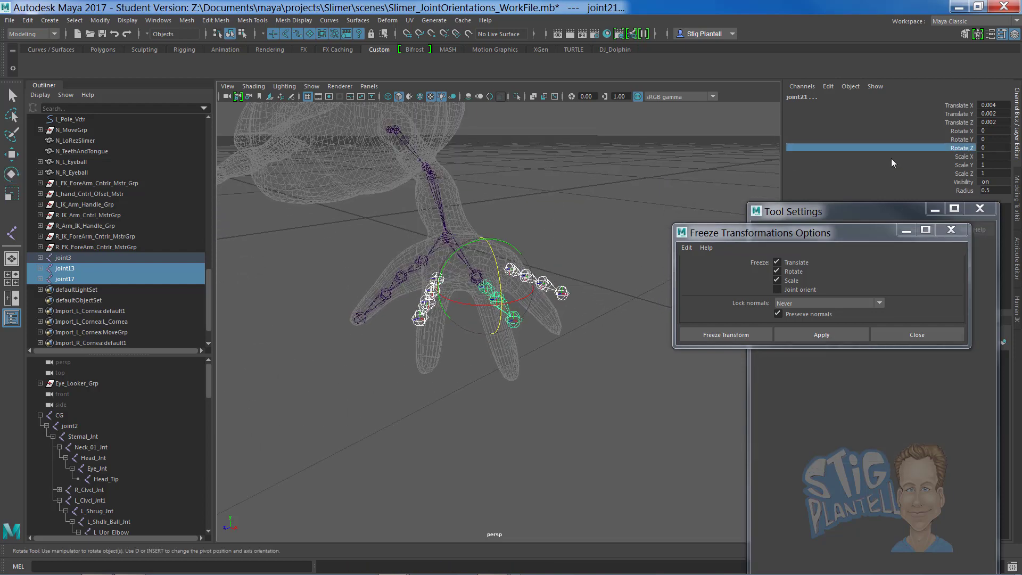
middle_click_drag(608, 215, 606, 264)
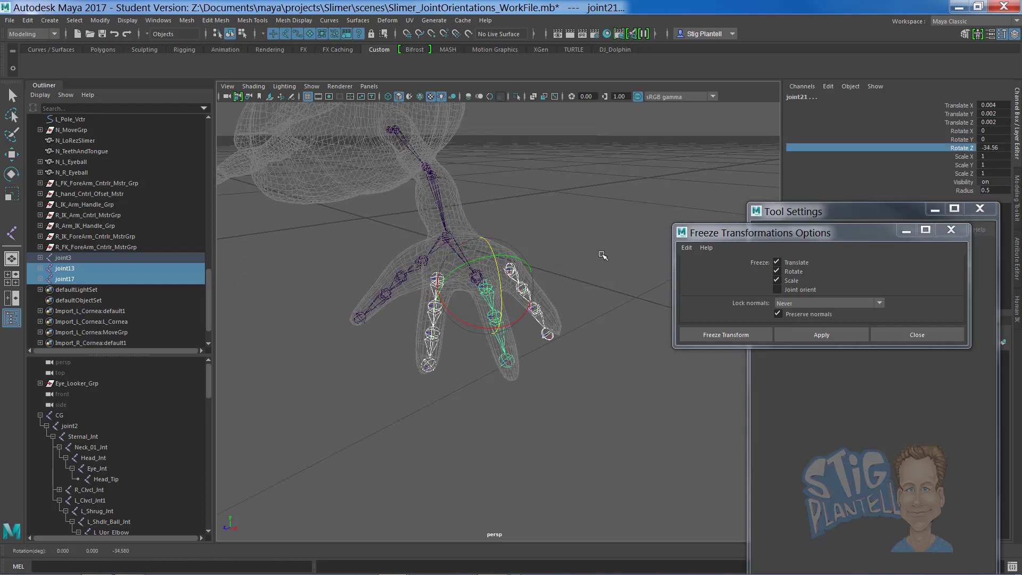
Step: Fine-tune the rotation of the finger chains individually so they follow the fingers of the mesh
left_click_drag(603, 265, 566, 254, "alt")
left_click(554, 286)
left_click(491, 297)
left_click_drag(523, 216, 554, 298)
left_click(495, 420)
left_click_drag(495, 420, 574, 356, "alt")
left_click_drag(509, 376, 488, 384, "alt")
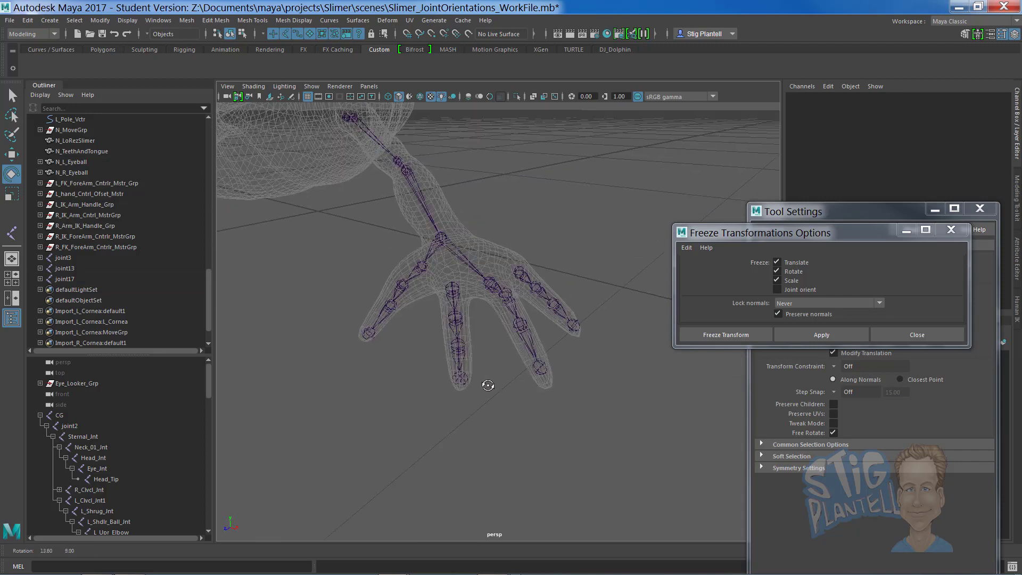
Step: Adjust the rotation of the chain in the finger next to the thumb so it sits inside the mesh
left_click(456, 303)
left_click_drag(456, 303, 552, 276, "alt")
left_click_drag(622, 238, 471, 295)
left_click(557, 233)
key("bracketleft")
Step: Adjust the middle finger's palm-end joint, joint8, in pivot mode and undo the last pivot move
left_click(470, 299)
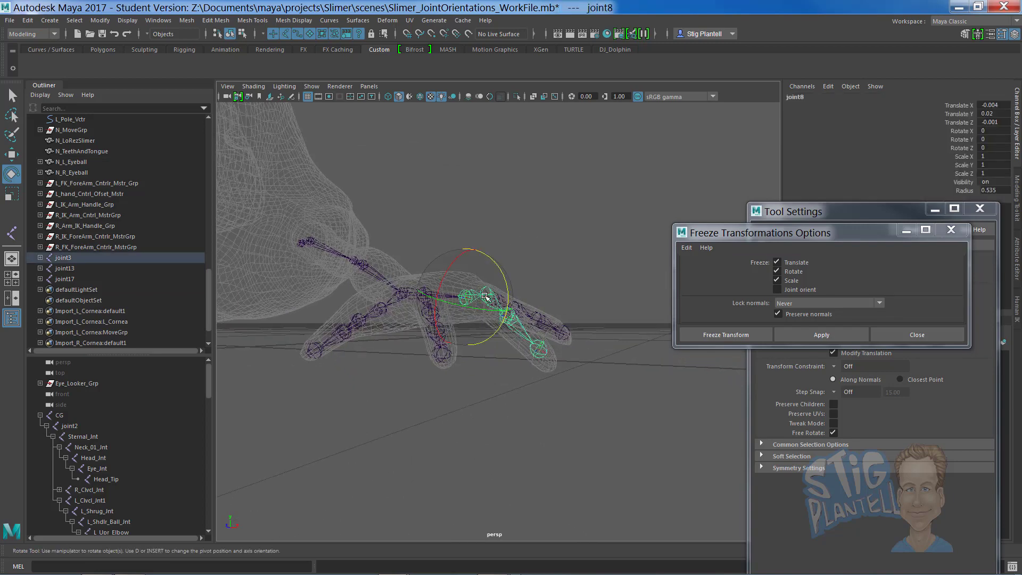
key("Insert")
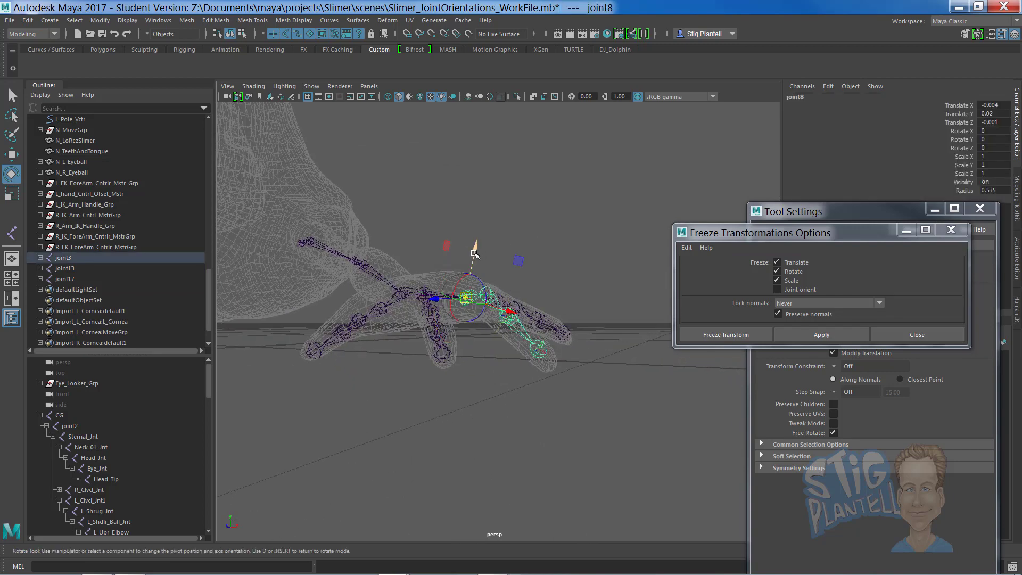
left_click_drag(474, 254, 458, 296)
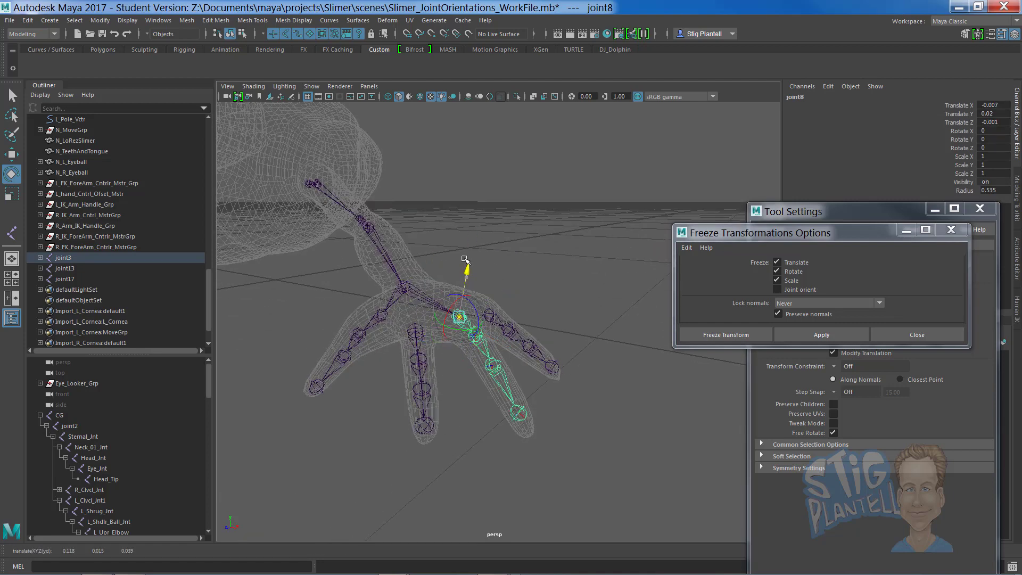
key("ctrl+z")
key("Insert")
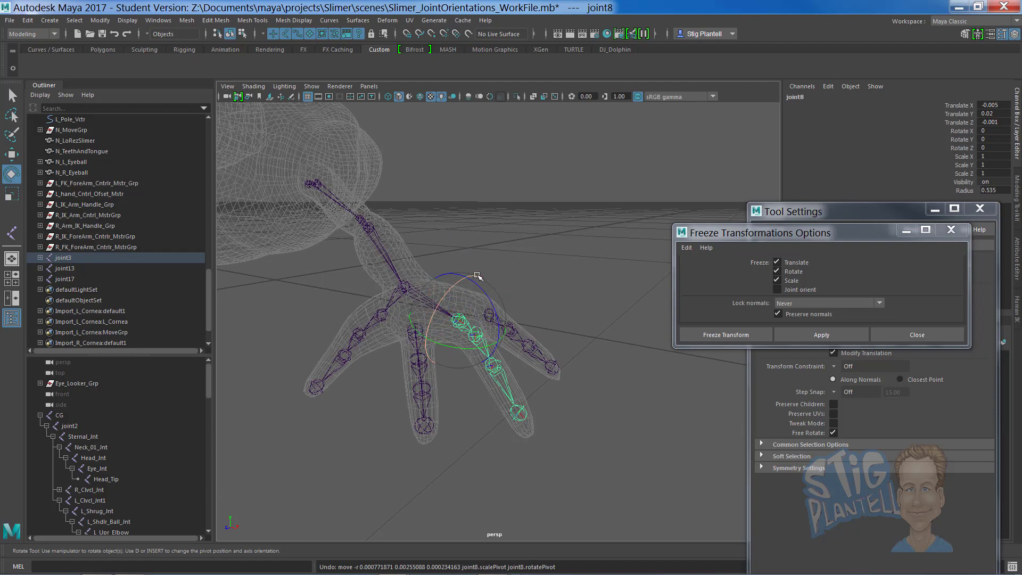
key("w")
mouse_move(467, 284)
left_mouse_down()
mouse_move(472, 257)
mouse_move(470, 268)
left_mouse_up()
key("ctrl+z")
Step: Reposition the middle finger's next joint, joint21, inside the mesh in pivot mode, leaving its child joints in place
key("Insert")
left_click_drag(469, 279, 535, 247, "alt")
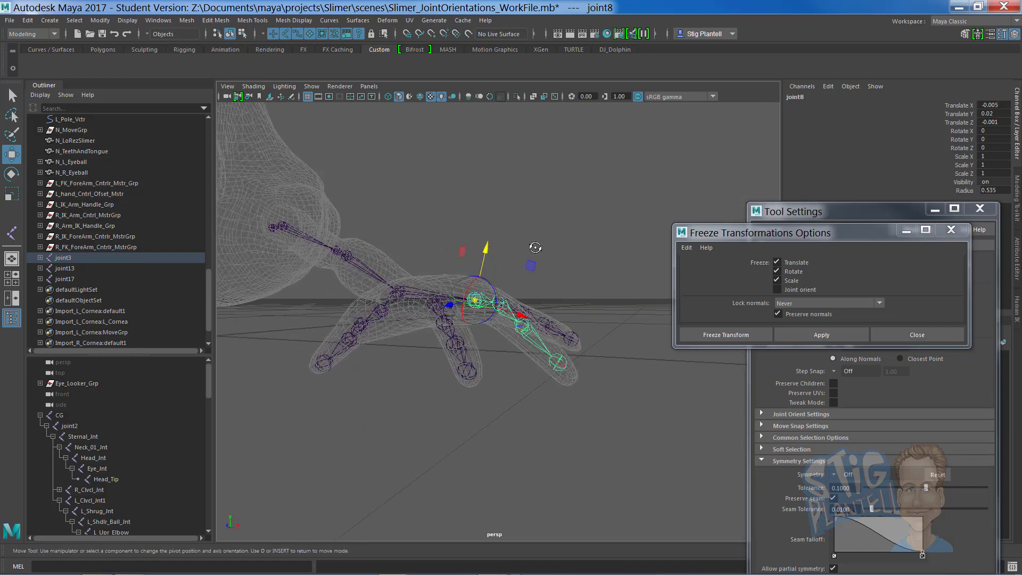
key("Down")
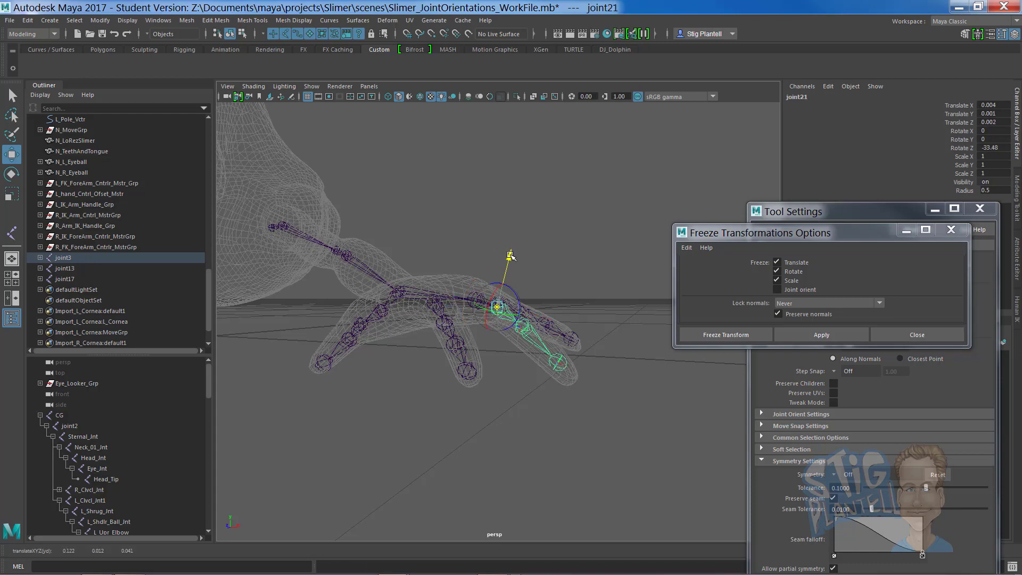
left_click_drag(526, 249, 567, 264, "alt")
key("Insert")
left_click(576, 252)
Step: Parent the chain of the finger next to the thumb to the wrist joint and clear the selection
middle_click_drag(595, 290, 536, 281, "alt")
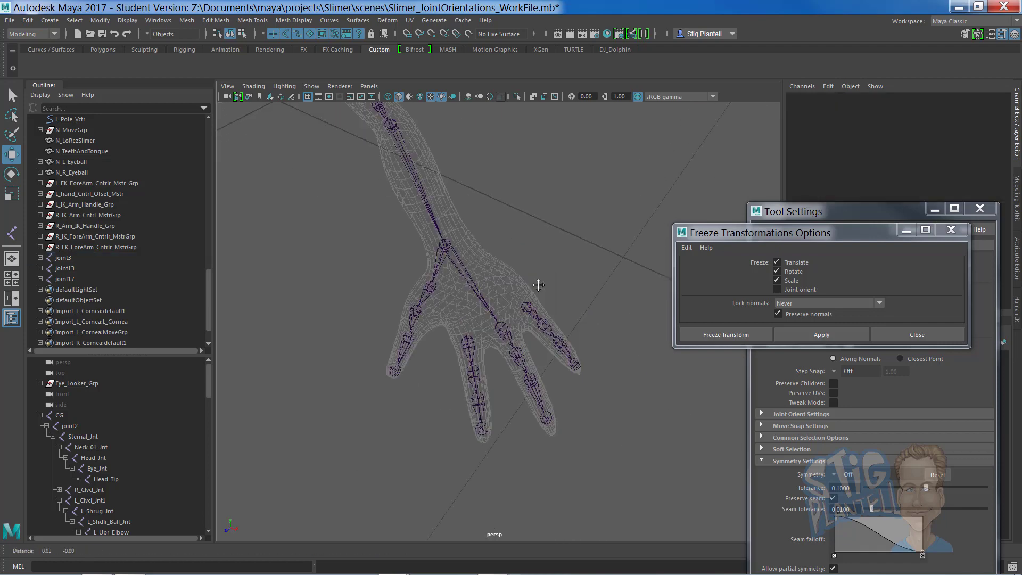
mouse_move(536, 280)
right_mouse_down("alt")
mouse_move(546, 287)
mouse_move(531, 287)
right_mouse_up("alt")
left_click_drag(531, 287, 450, 313, "alt")
left_click(451, 360)
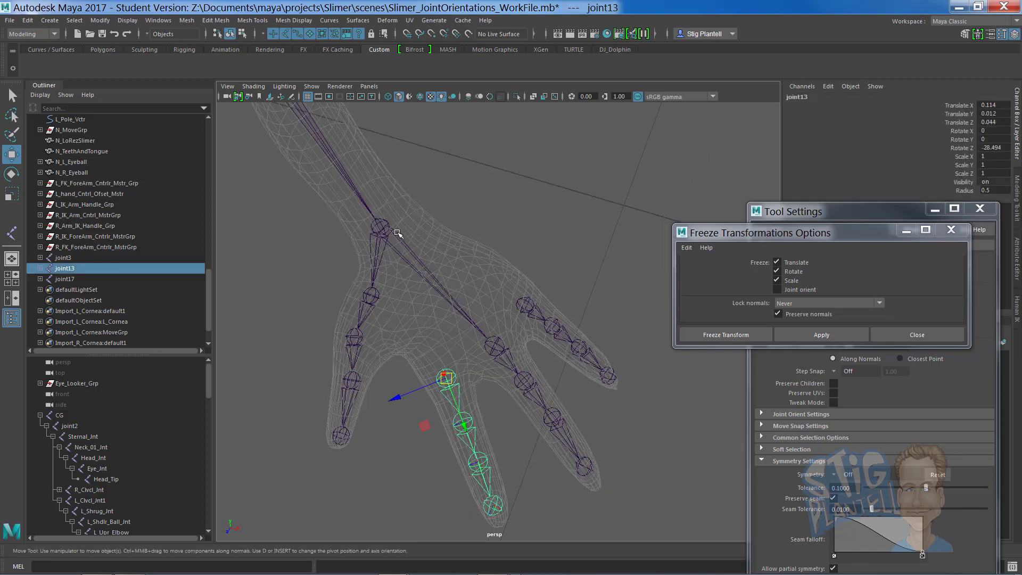
left_click(397, 235, "shift")
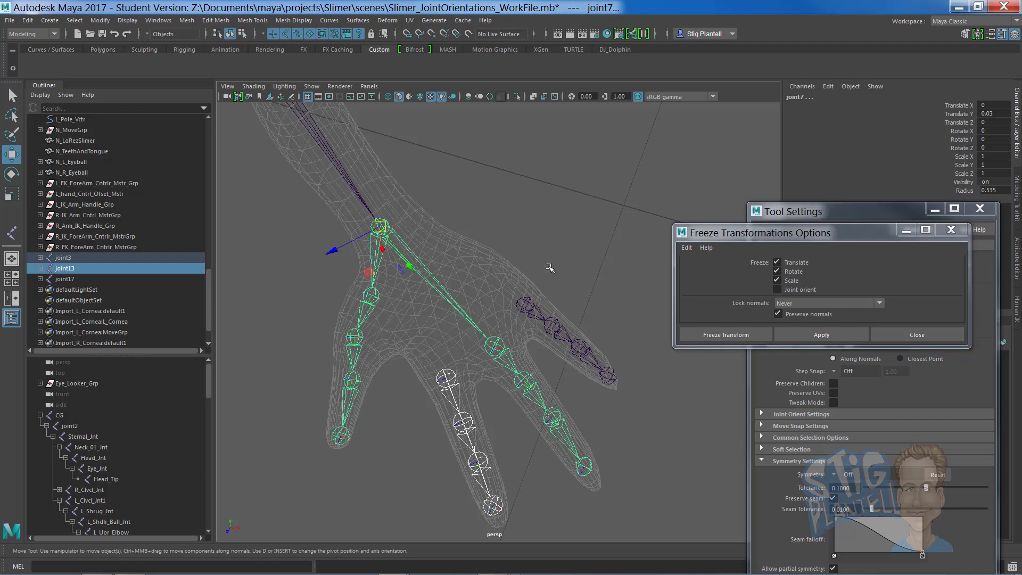
key("p")
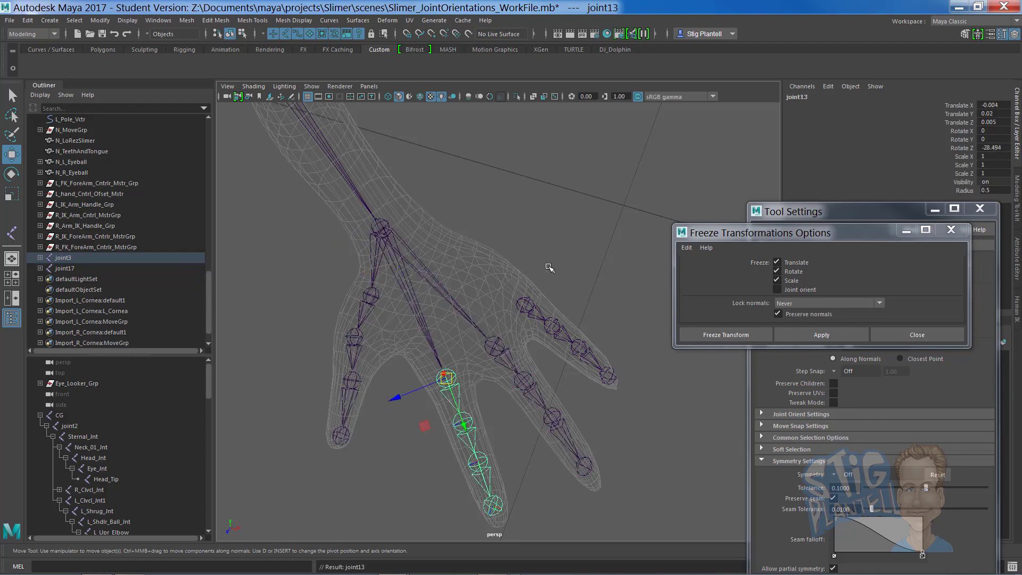
left_click(545, 234)
Step: Parent the outermost finger's chain to the wrist joint and clear the selection
left_click(523, 302)
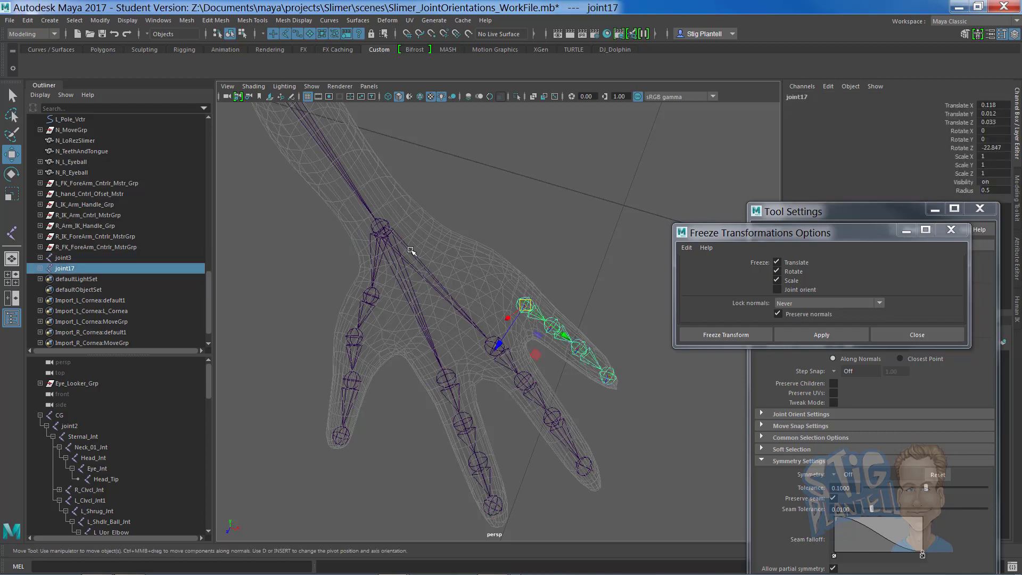
left_click(403, 240, "shift")
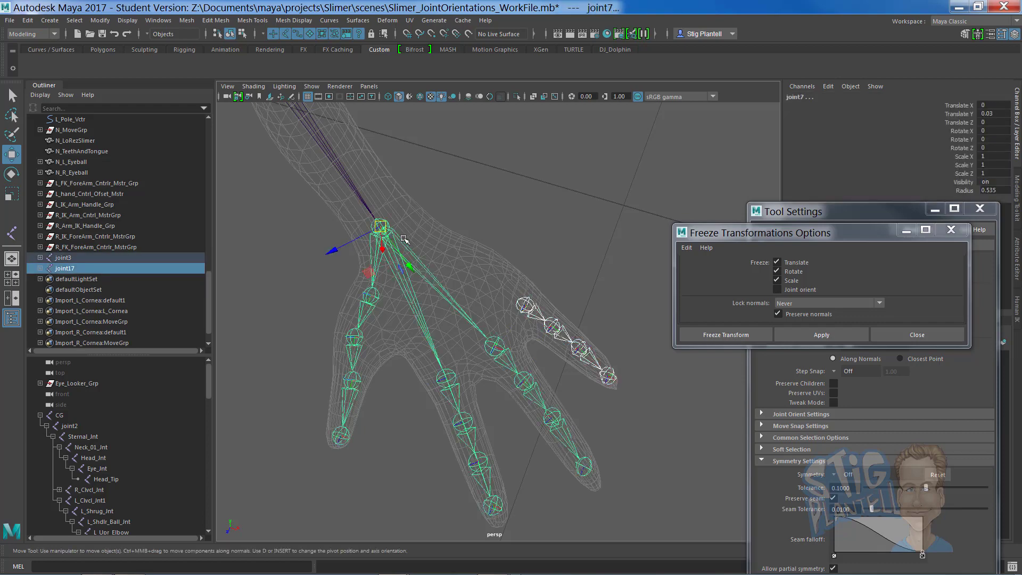
key("p")
left_click(472, 217)
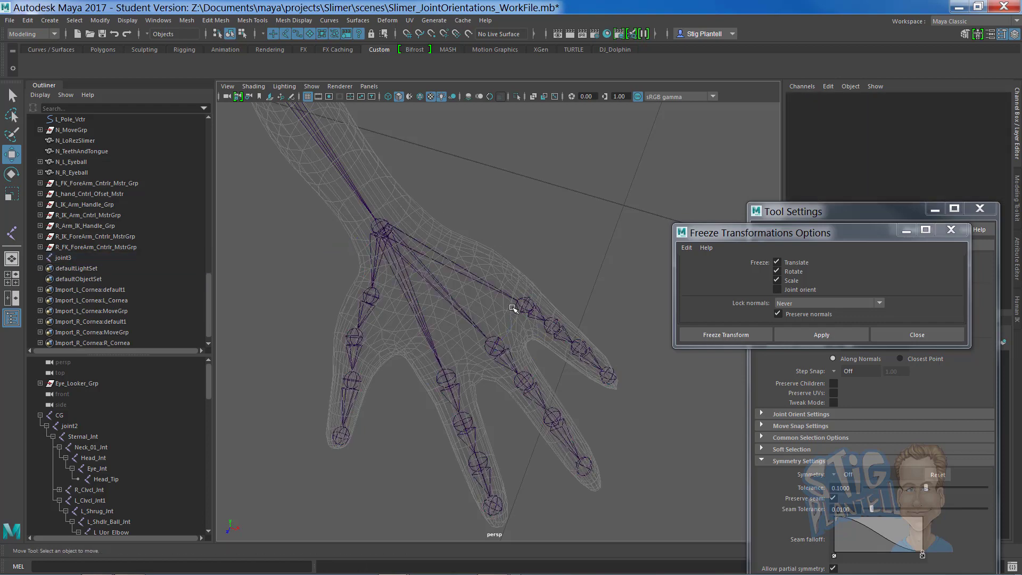
Step: Test-rotate the wrist joint with the attached fingers, then undo the rotation and clear the selection
left_click(425, 257)
key("e")
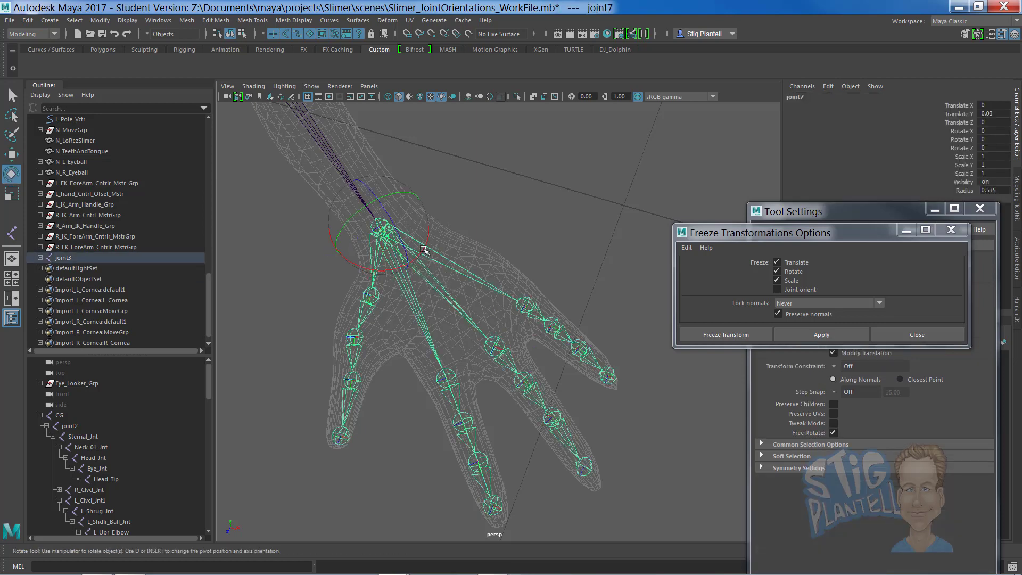
left_click_drag(424, 249, 413, 260)
key("ctrl+z")
left_click(536, 239)
Step: Examine the local rotation axes of the wrist, thumb and finger joints from several angles
left_click(537, 311)
left_click_drag(554, 300, 522, 353)
left_click(515, 367)
key("ctrl+z")
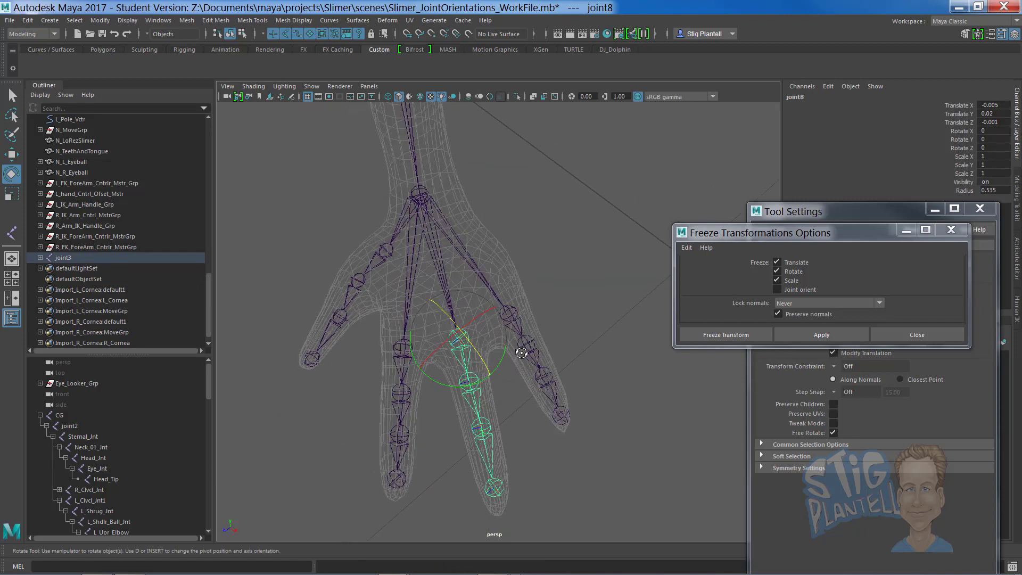
key("F8")
right_click_drag(490, 349, 491, 349, "alt")
scroll(490, 349, "up", 6)
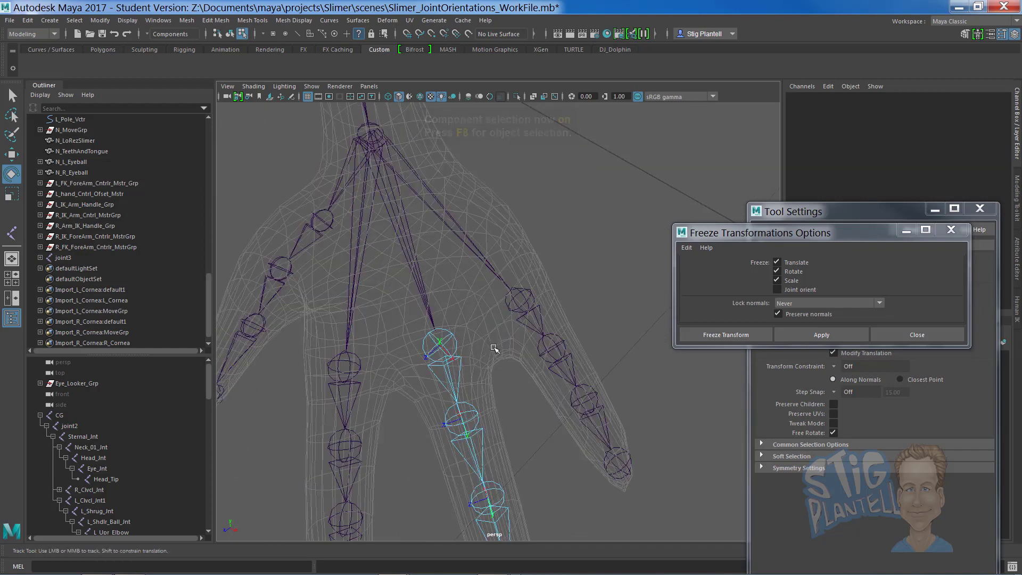
middle_click_drag(494, 348, 609, 352, "alt")
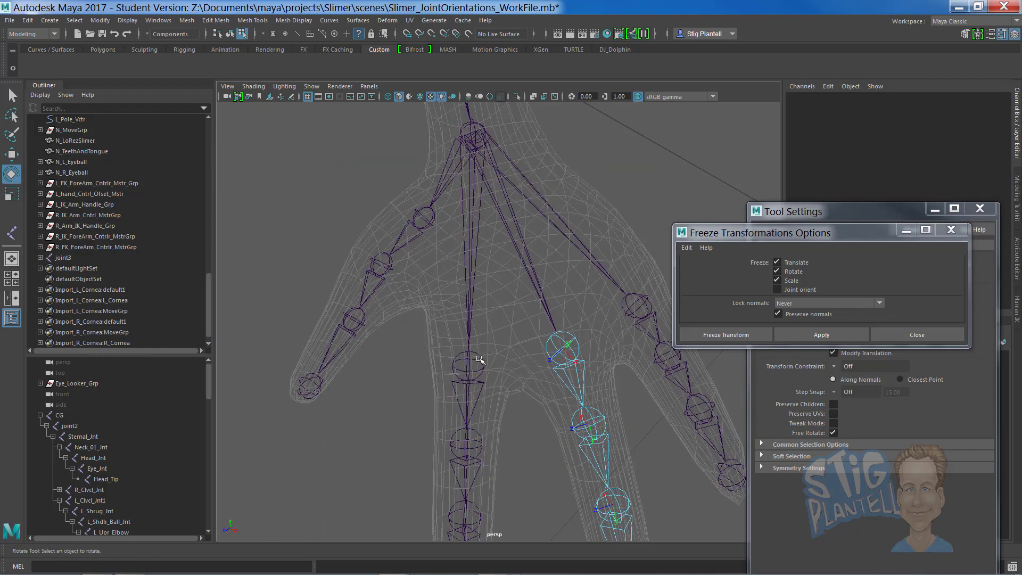
key("F8")
key("F8")
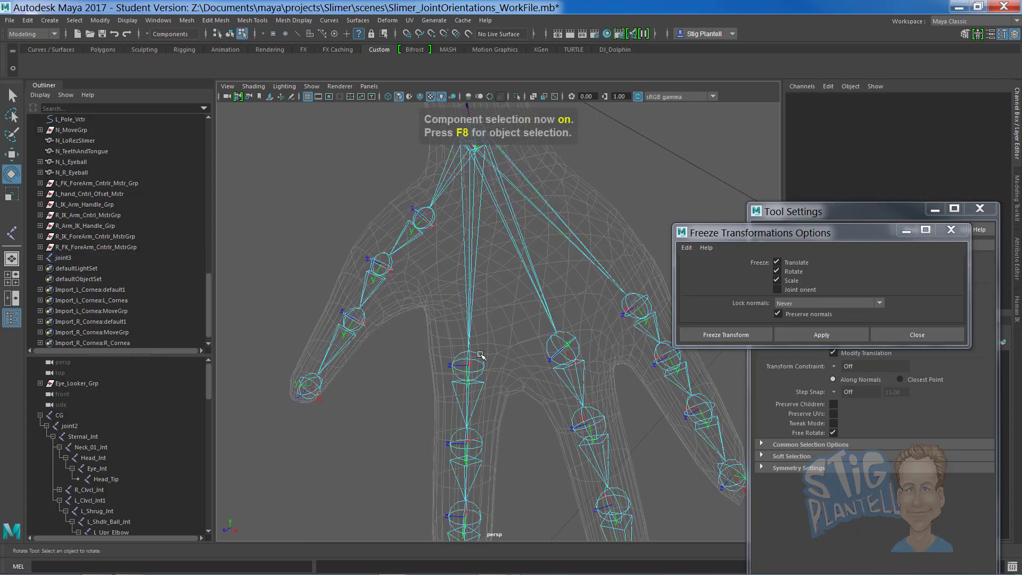
left_click_drag(421, 286, 511, 257, "alt")
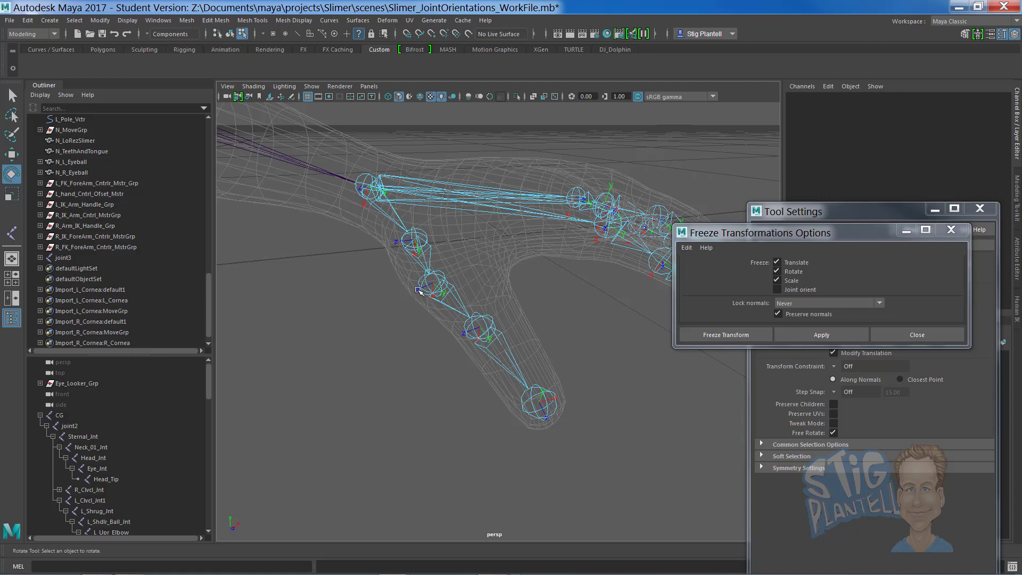
left_click_drag(436, 291, 554, 303, "alt")
key("F8")
Step: Examine the rotation handles and local rotation axes of the joints in the finger next to the thumb
left_click(553, 304)
left_click(455, 308)
middle_click_drag(493, 301, 508, 318)
left_click_drag(515, 318, 494, 323, "alt")
left_click(542, 312)
left_click(494, 323)
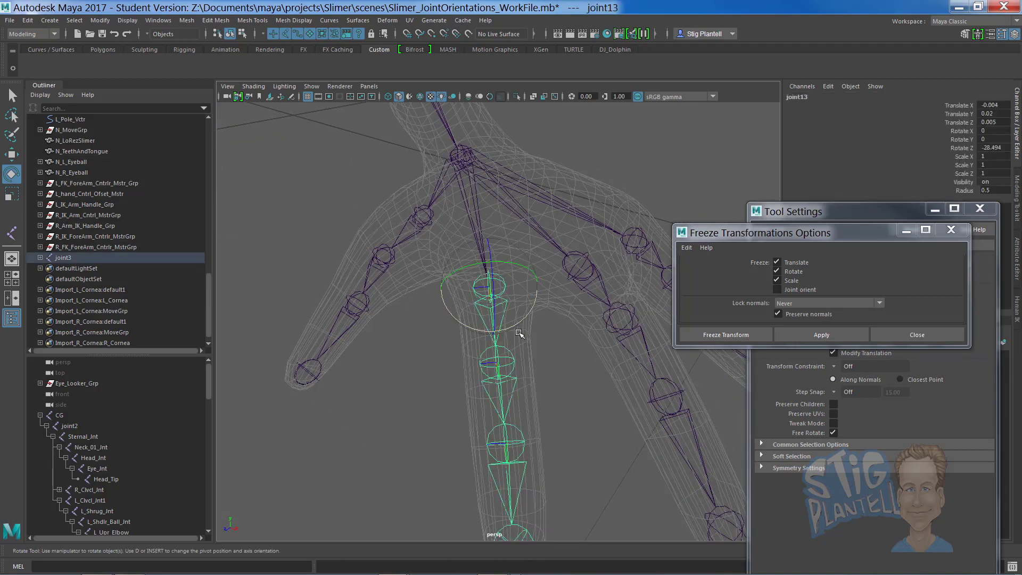
key("Right")
left_click(527, 382)
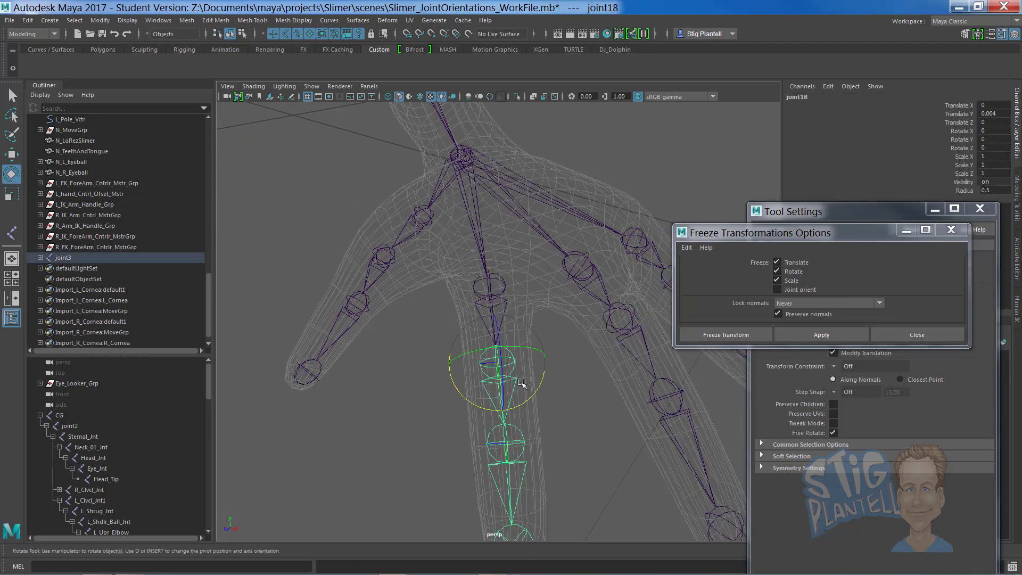
key("F8")
left_click_drag(532, 368, 535, 352, "alt")
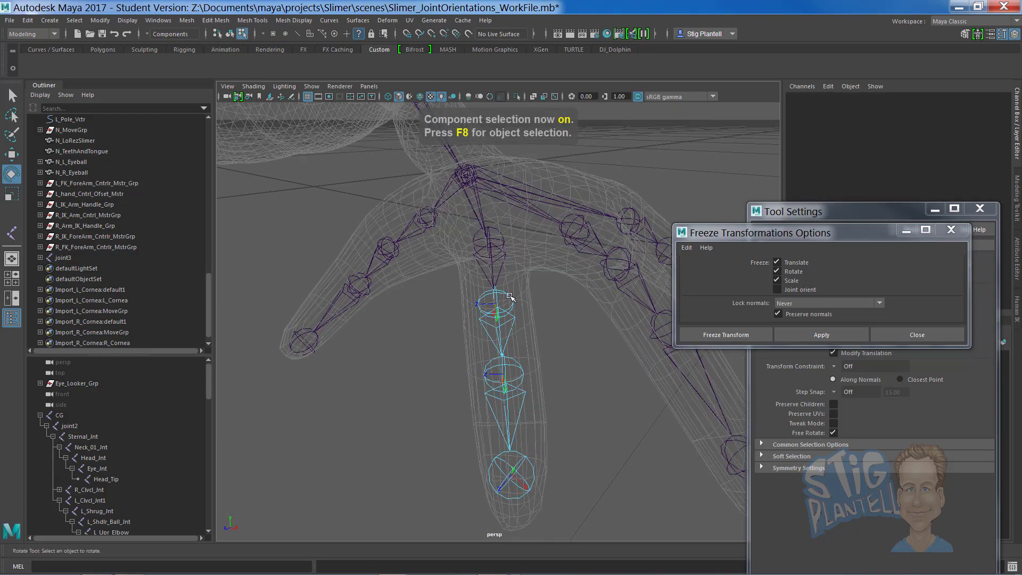
left_click_drag(553, 314, 516, 320, "alt")
key("F8")
Step: Examine the move axes and pivot orientation of joint10 in the hand from the side
left_click(542, 305)
key("w")
key("Down")
key("Up")
key("Up")
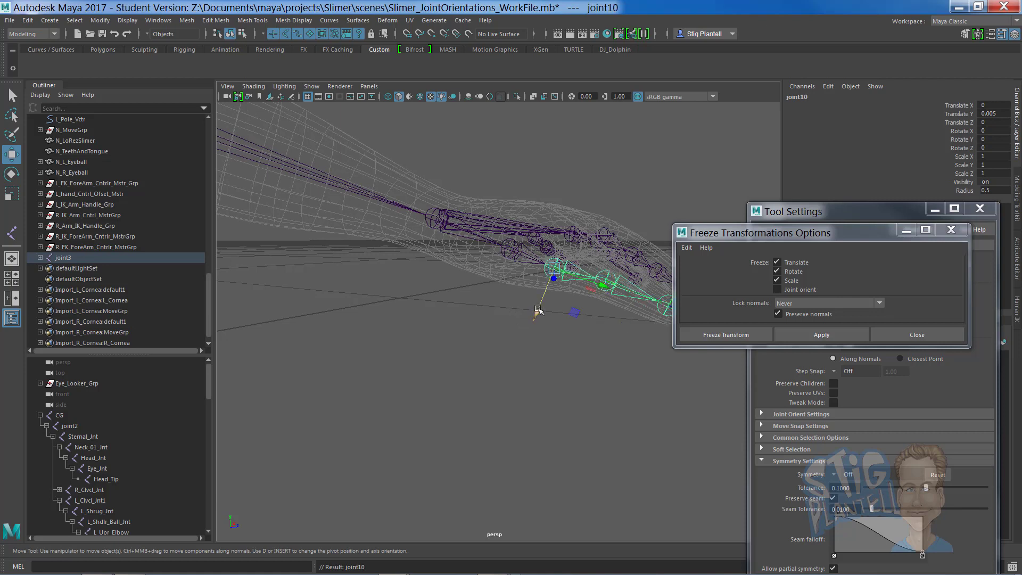
key("d")
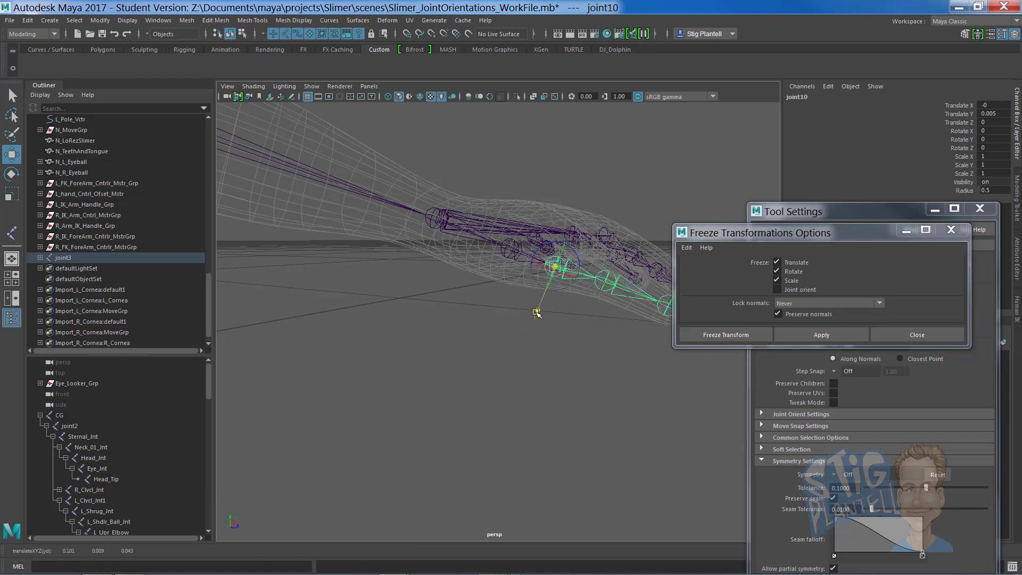
left_click_drag(503, 338, 447, 277, "alt")
left_click(434, 283)
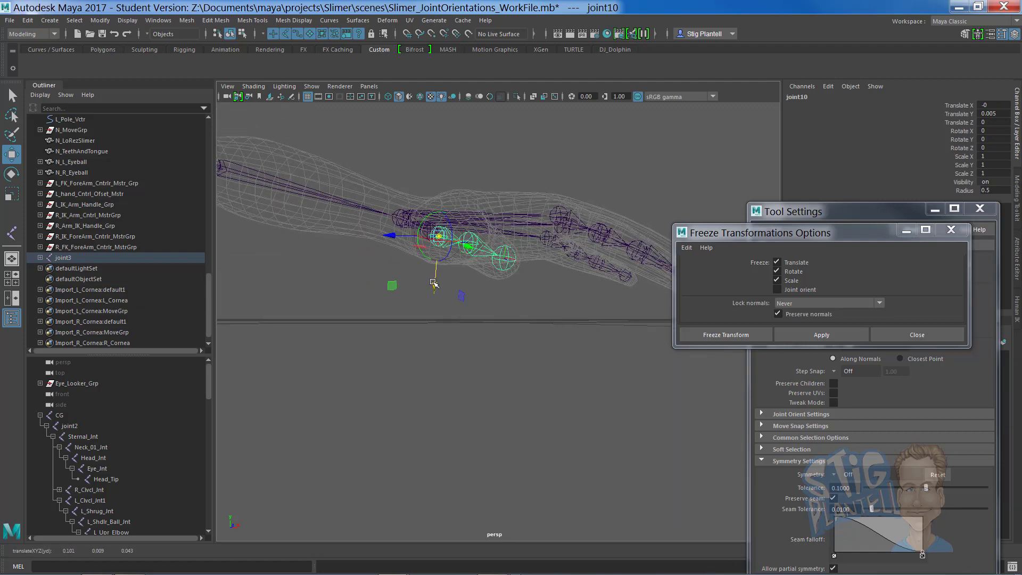
Step: Freeze translate, rotate and scale on the base joint of the finger next to the thumb
left_click(512, 335)
left_click_drag(473, 371, 450, 384, "alt")
left_click_drag(606, 246, 588, 211, "alt")
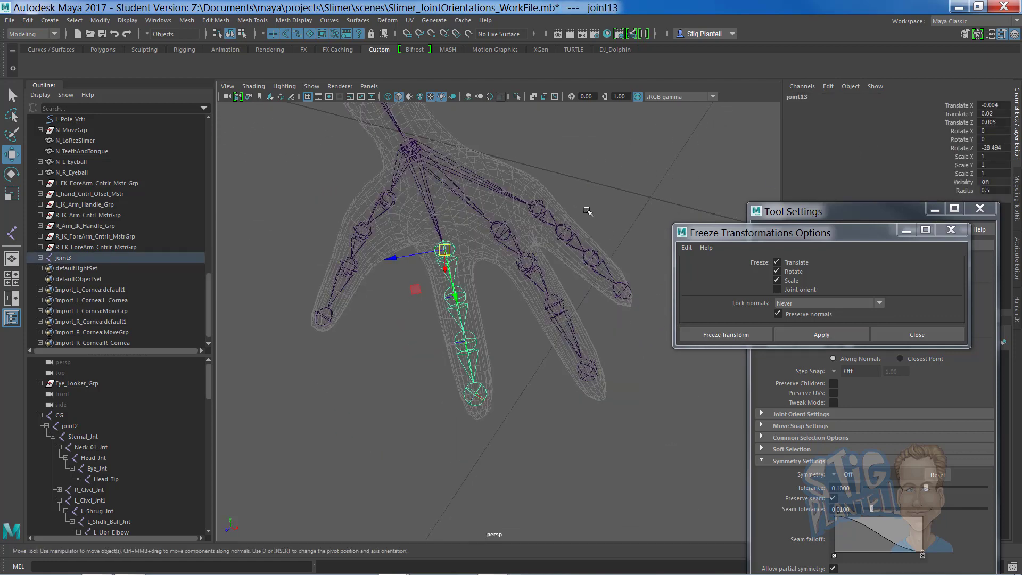
left_click(792, 332)
left_click_drag(513, 262, 489, 242, "alt")
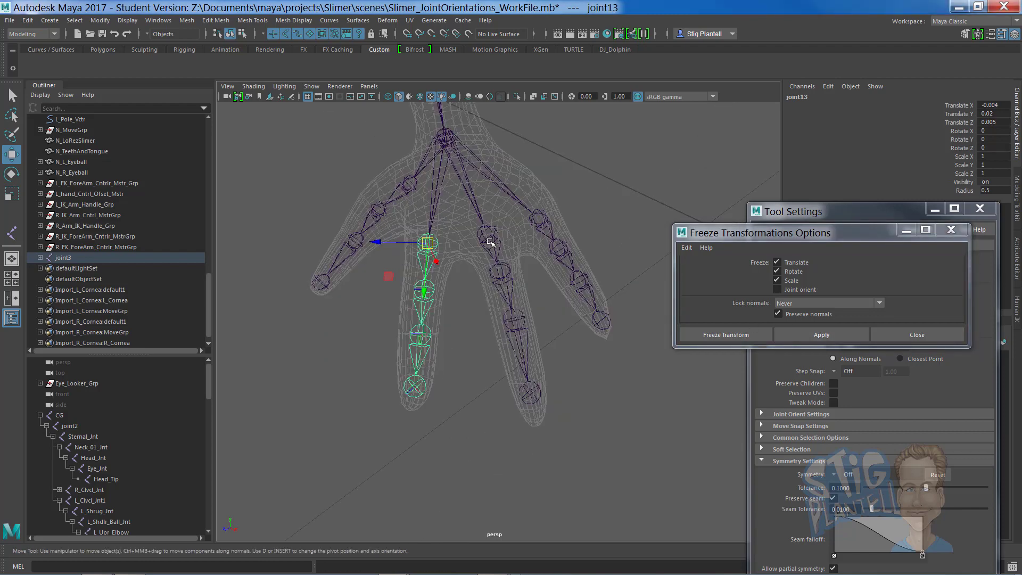
Step: Try freezing the transformations of the middle finger's base joint, then undo the freeze
left_click(489, 241)
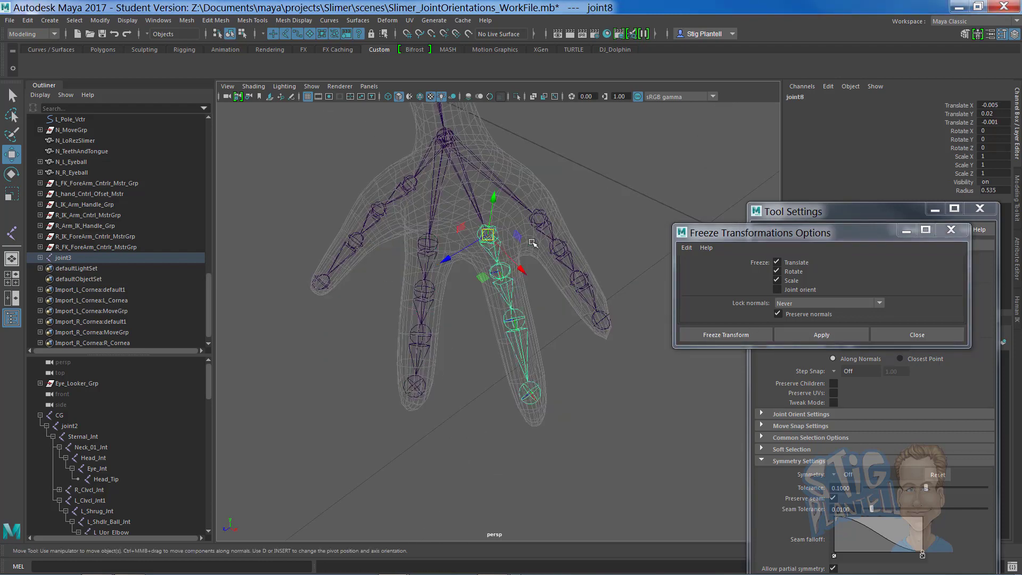
left_click(819, 331)
left_click_drag(582, 243, 595, 210, "alt")
left_click(527, 231)
left_click(486, 233)
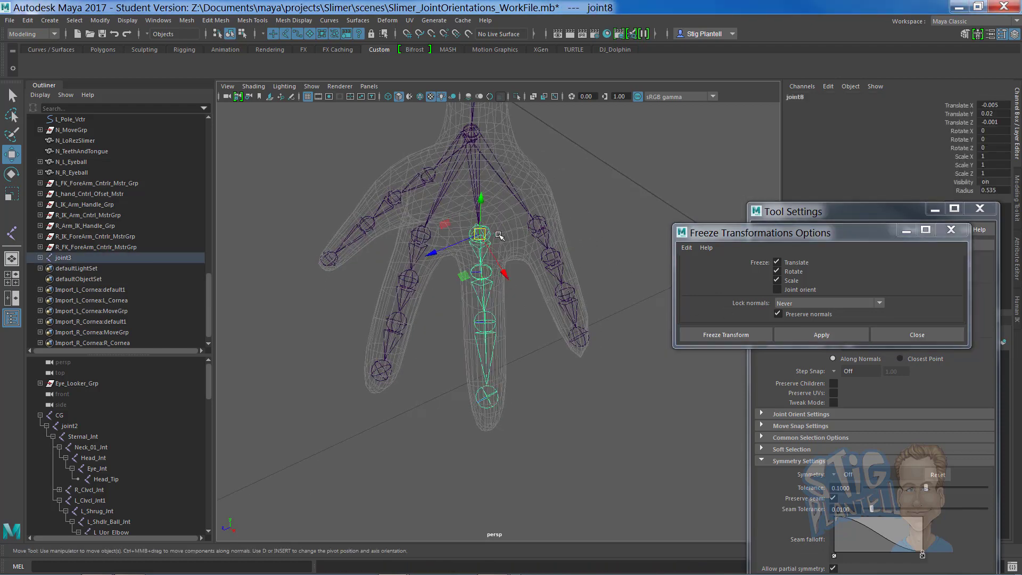
left_click(822, 334)
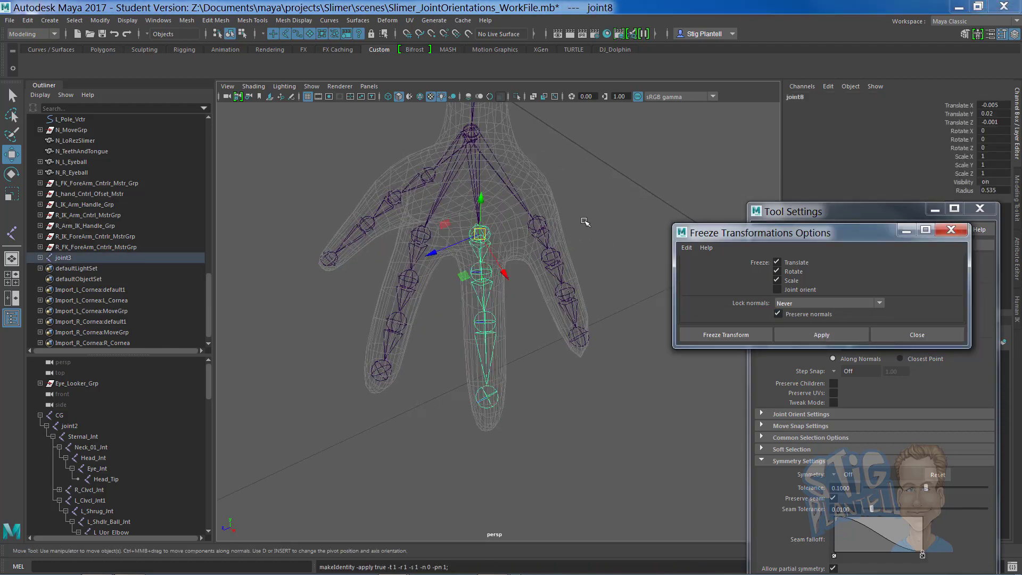
key("ctrl+z")
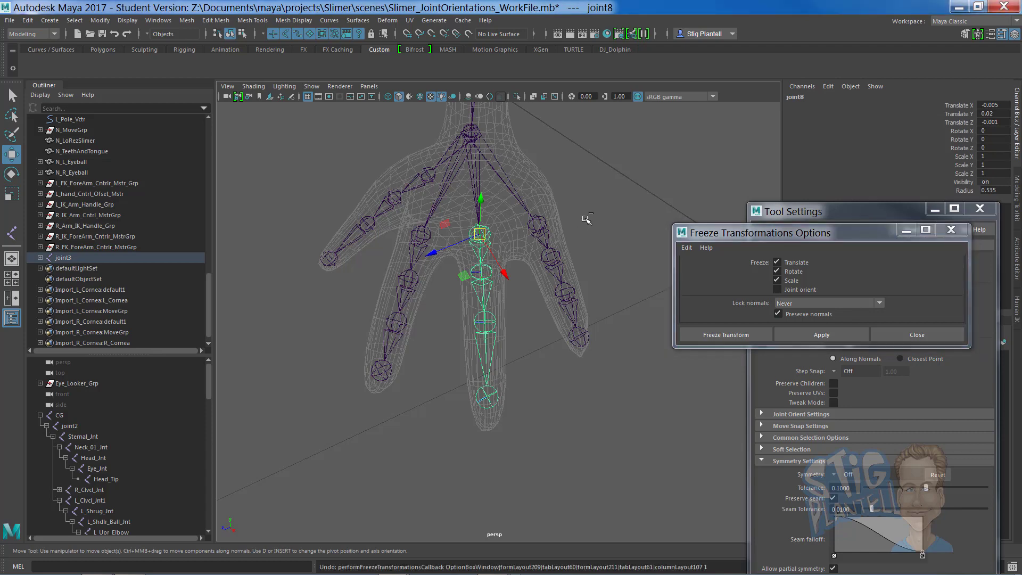
Step: Set the Orient Joint options to primary axis Y, secondary axis Z and secondary axis world orientation Z
key("F8")
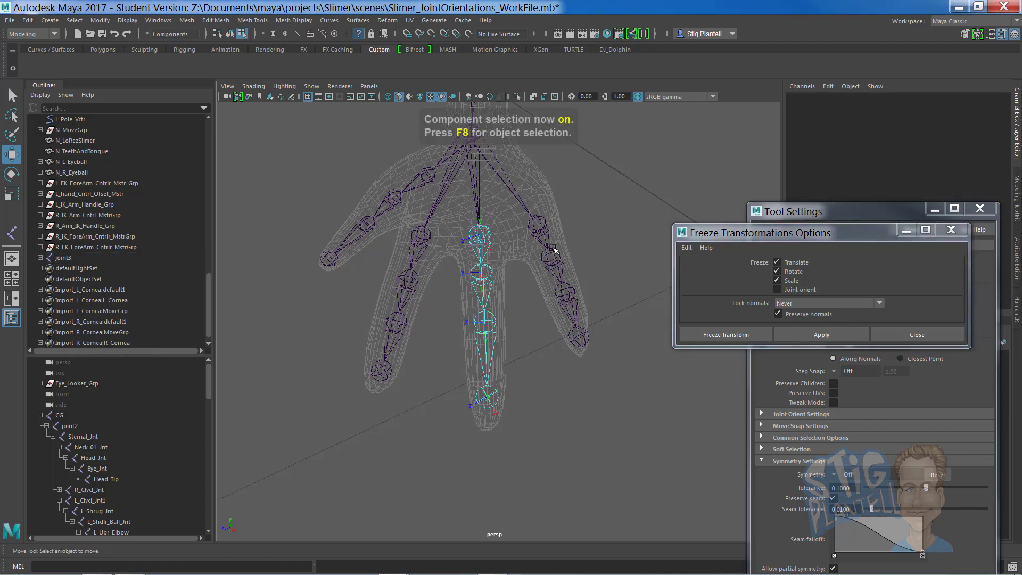
left_click_drag(551, 245, 554, 247, "alt")
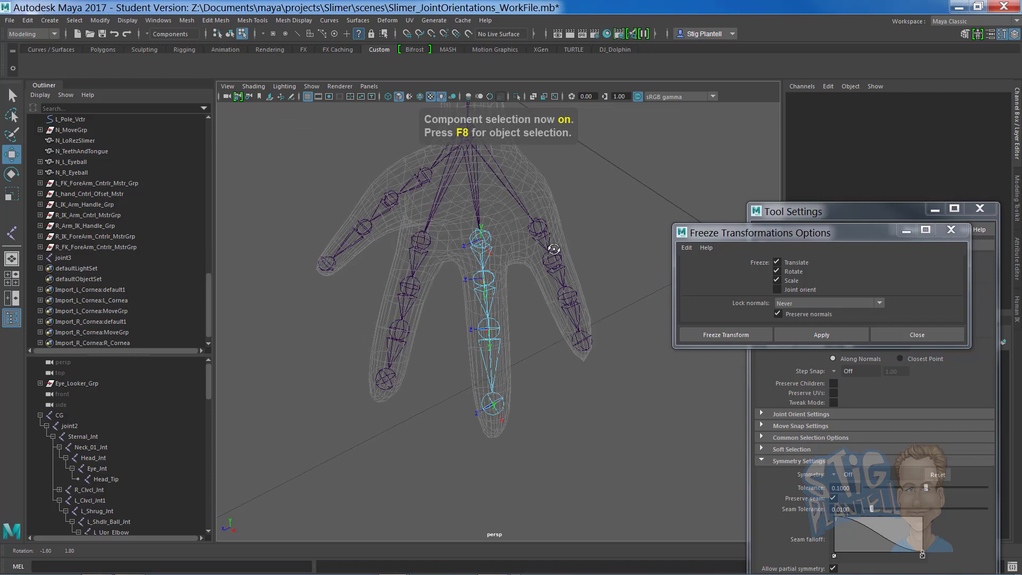
scroll(555, 248, "up", 5)
scroll(556, 249, "down", 6)
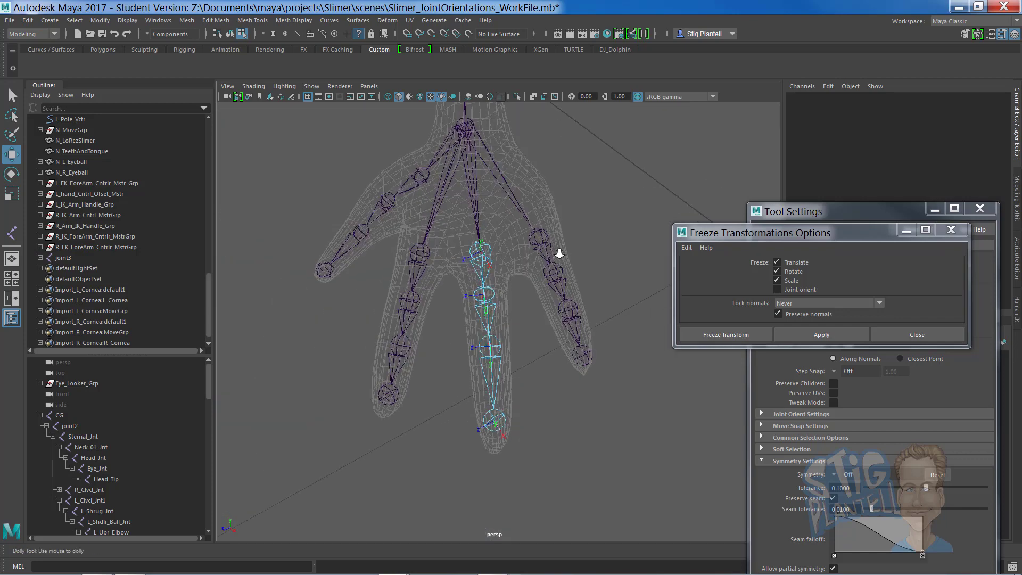
left_click_drag(520, 253, 571, 342, "alt")
key("space")
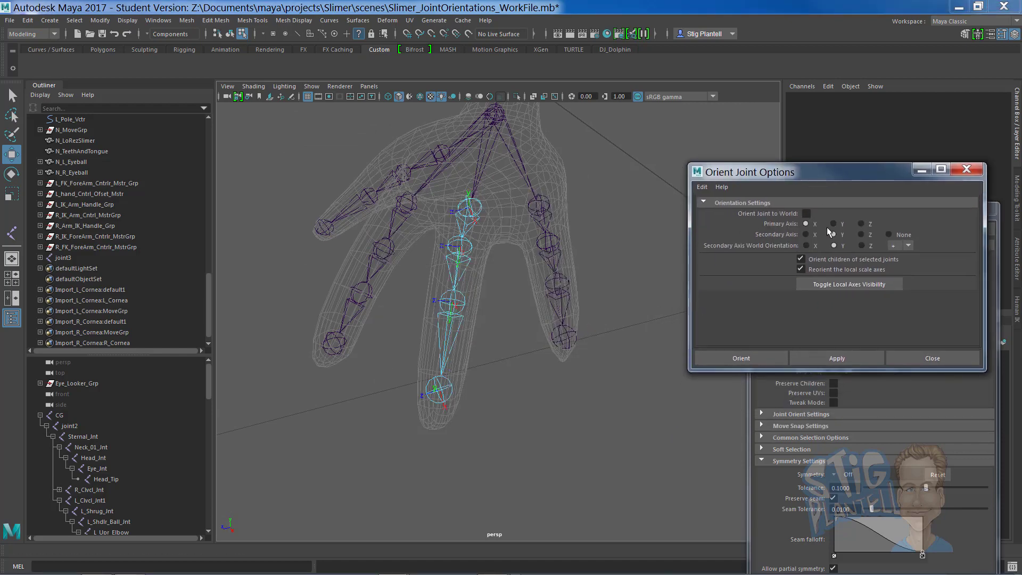
left_click(862, 246)
left_click_drag(633, 282, 620, 235, "alt")
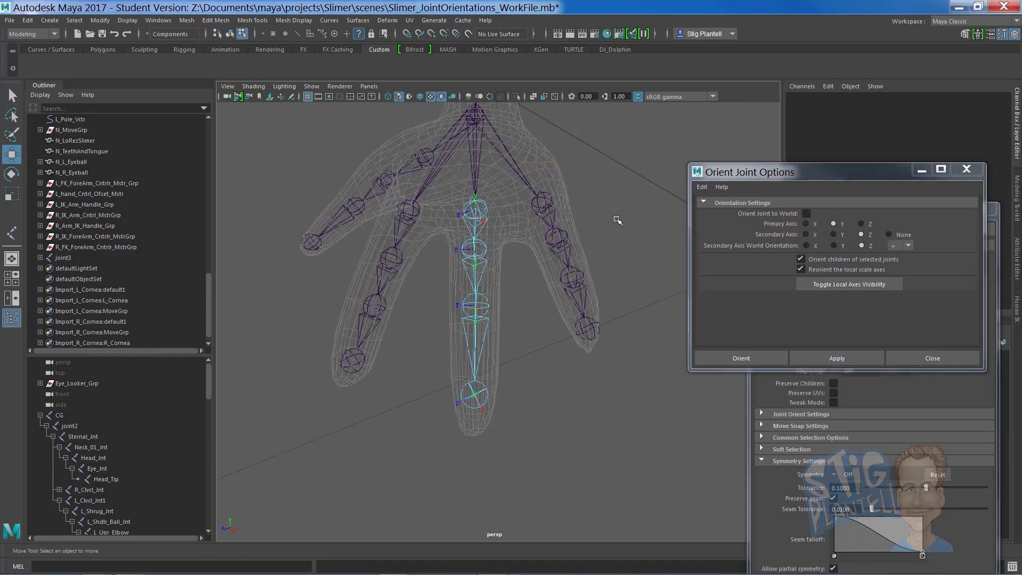
Step: Try to orient the middle finger's base joint, and then its first child joint, with primary axis Y and secondary axis Z
left_click(497, 206)
key("F8")
left_click(592, 175)
left_click(492, 206)
left_click(838, 357)
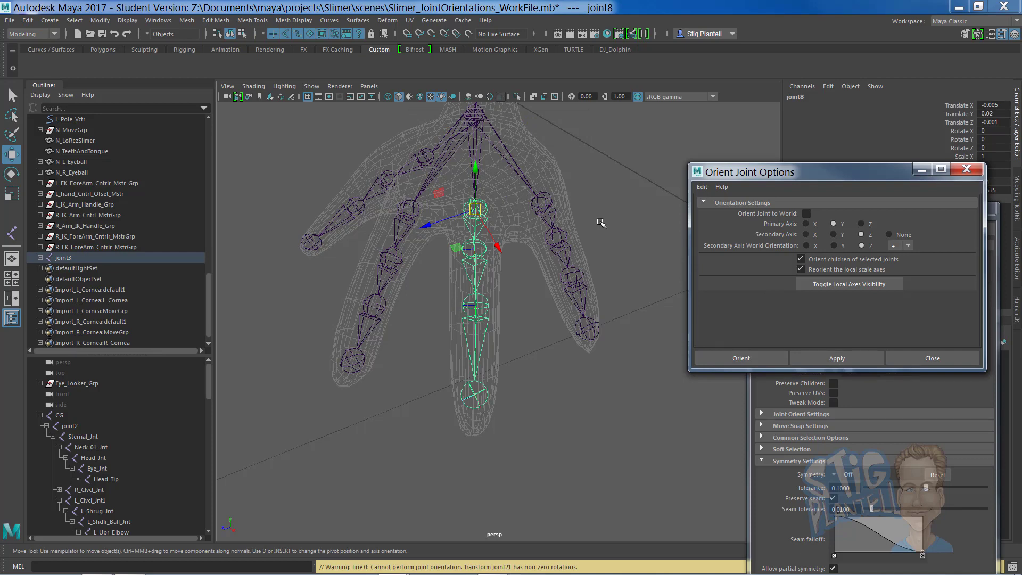
key("Down")
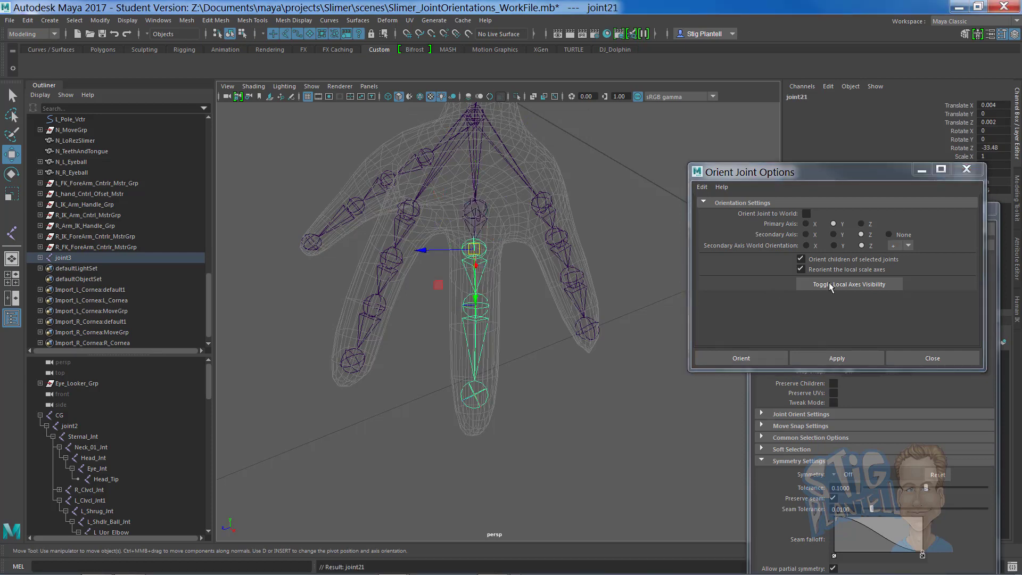
left_click(837, 357)
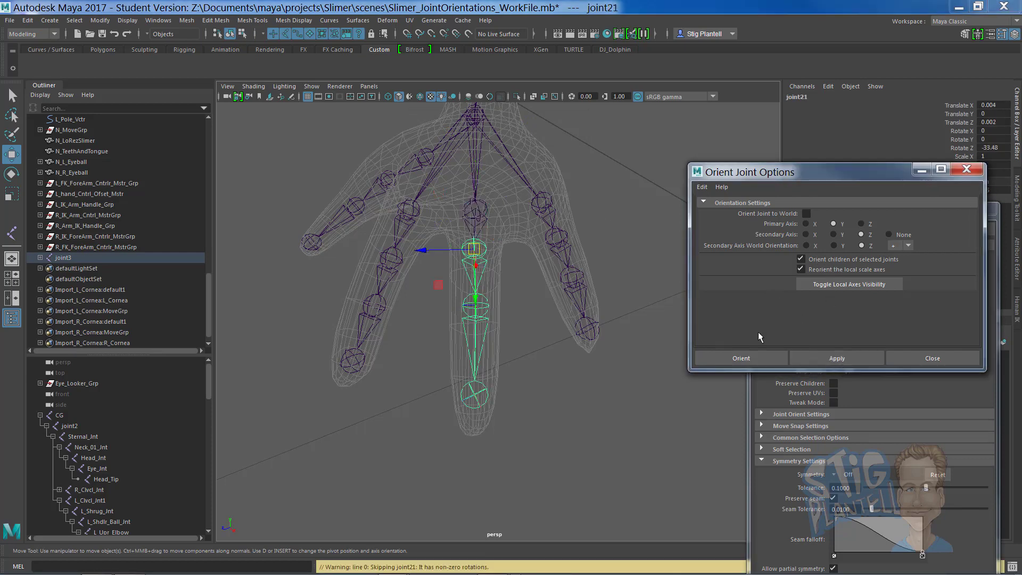
Step: Try to orient the middle finger's second joint with both the secondary axis and its world orientation set to X
key("F8")
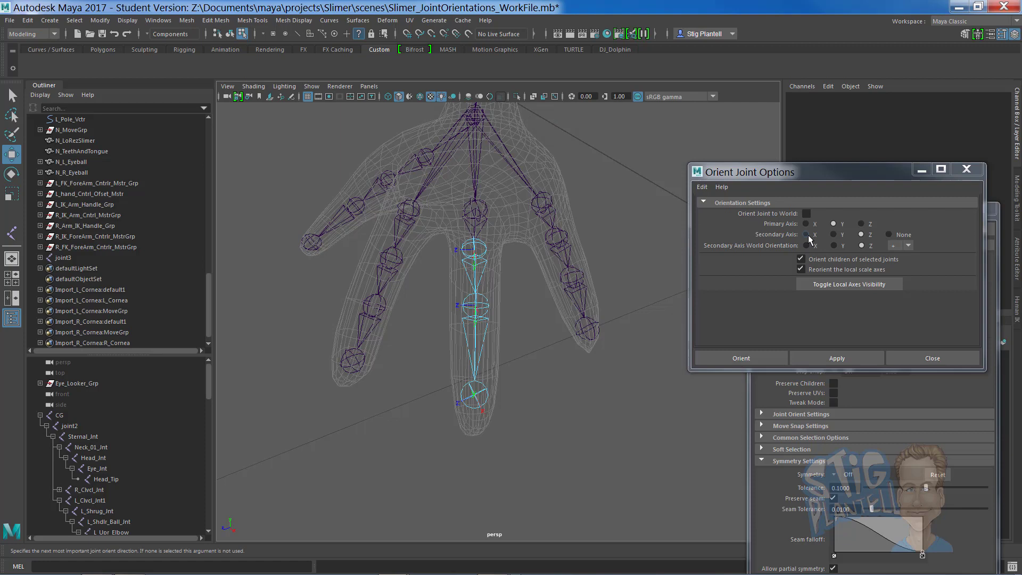
left_click(806, 235)
left_click(808, 245)
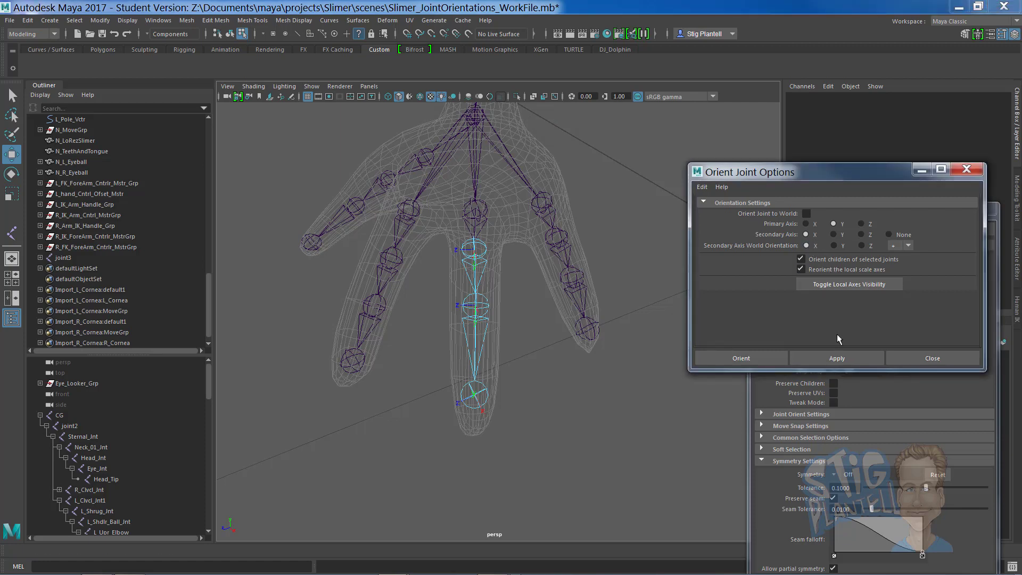
left_click(838, 358)
key("F8")
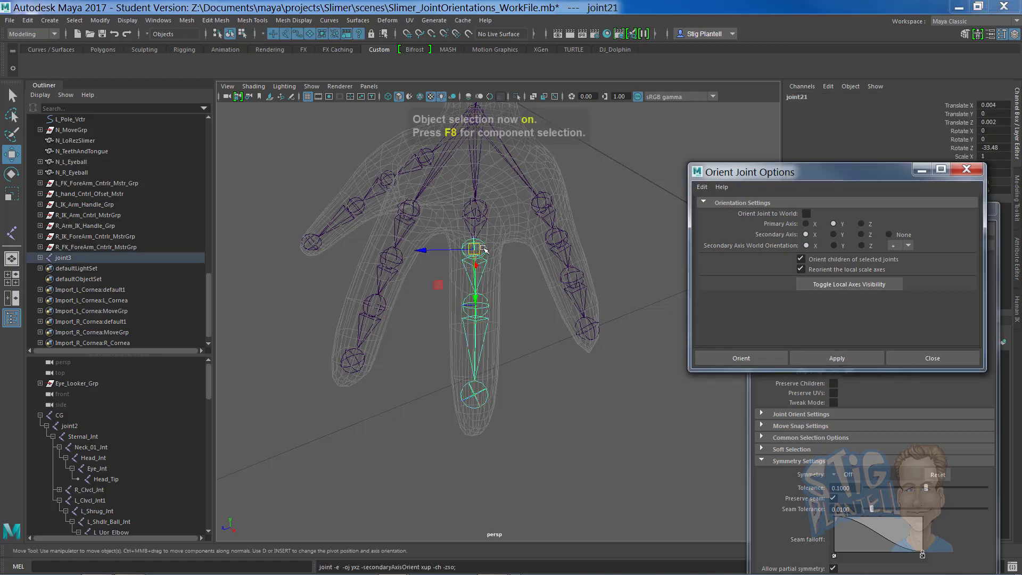
left_click(816, 356)
left_click(582, 211)
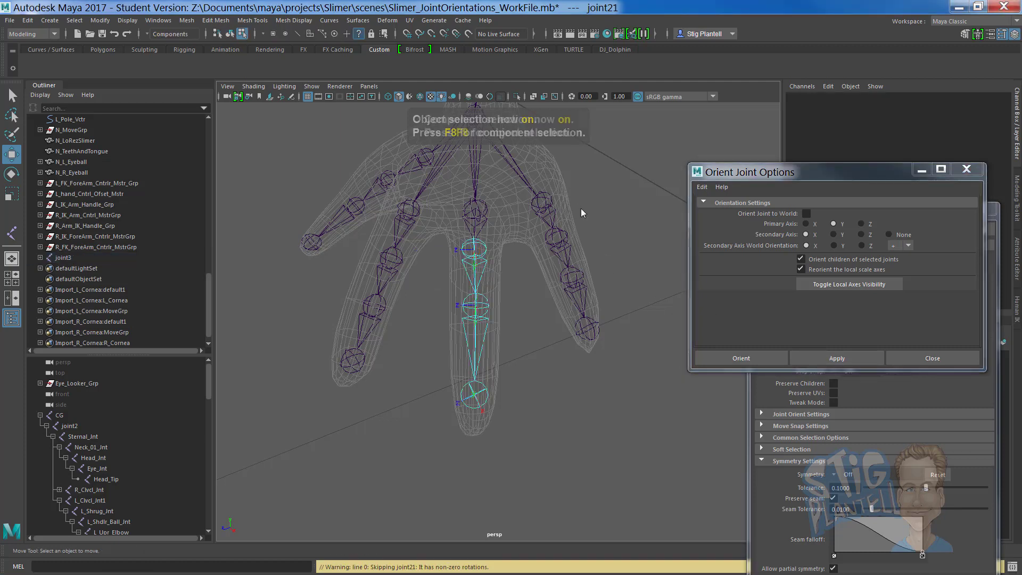
Step: Try to orient the middle finger's second joint with primary axis X, secondary axis Y and world orientation Y
key("F8")
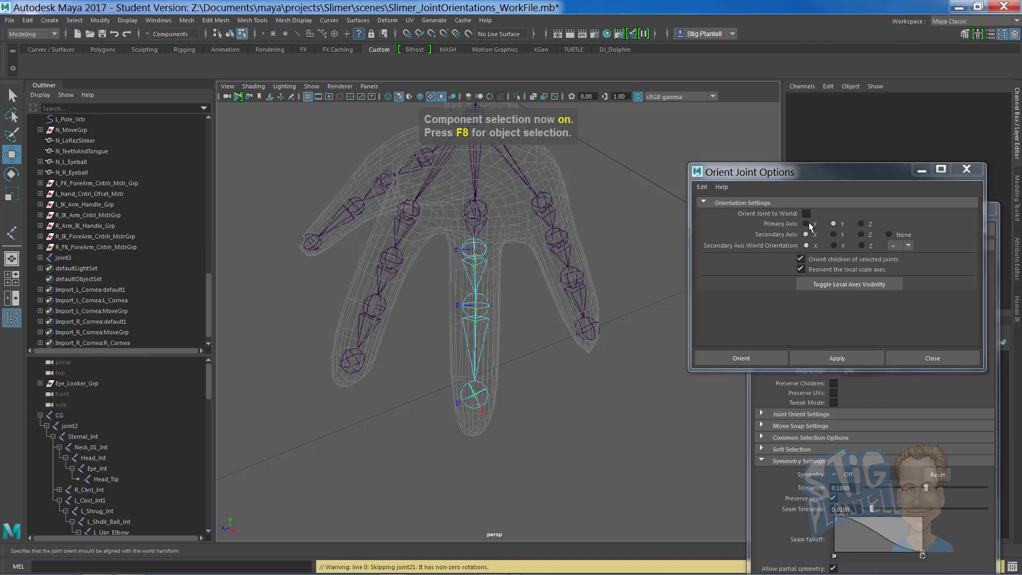
left_click(809, 223)
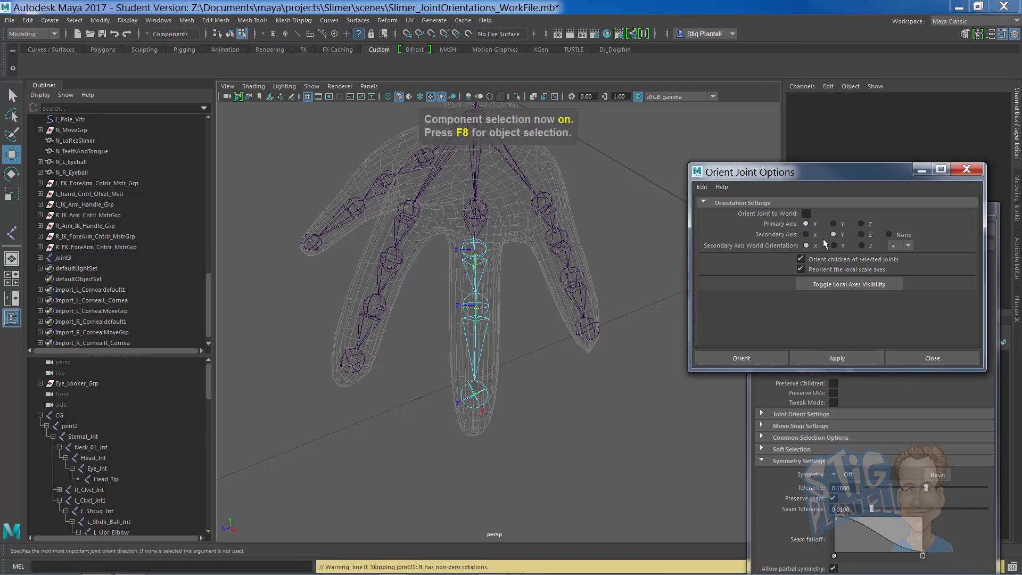
left_click(842, 360)
key("F8")
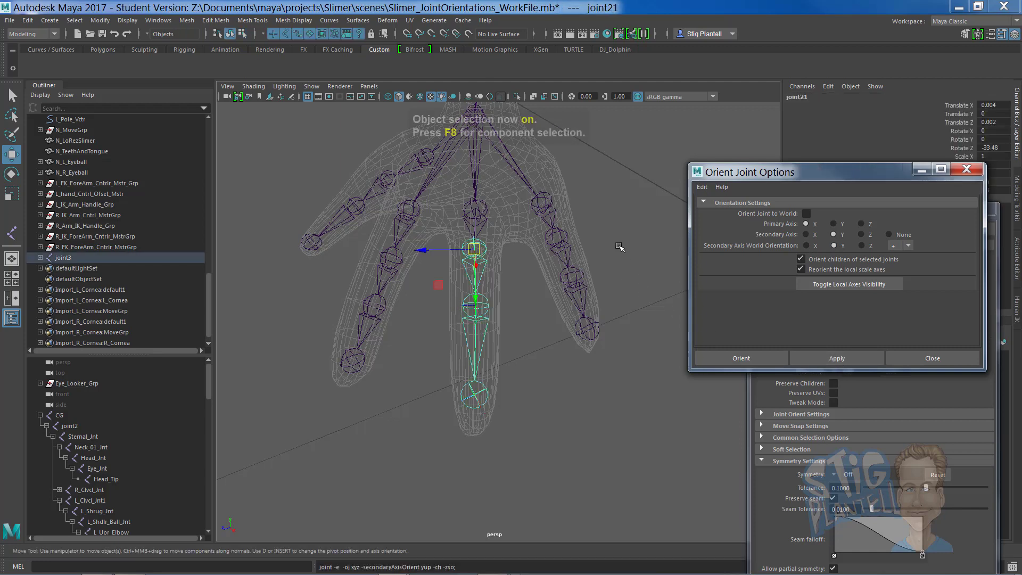
left_click(618, 247)
left_click(487, 248)
left_click(819, 360)
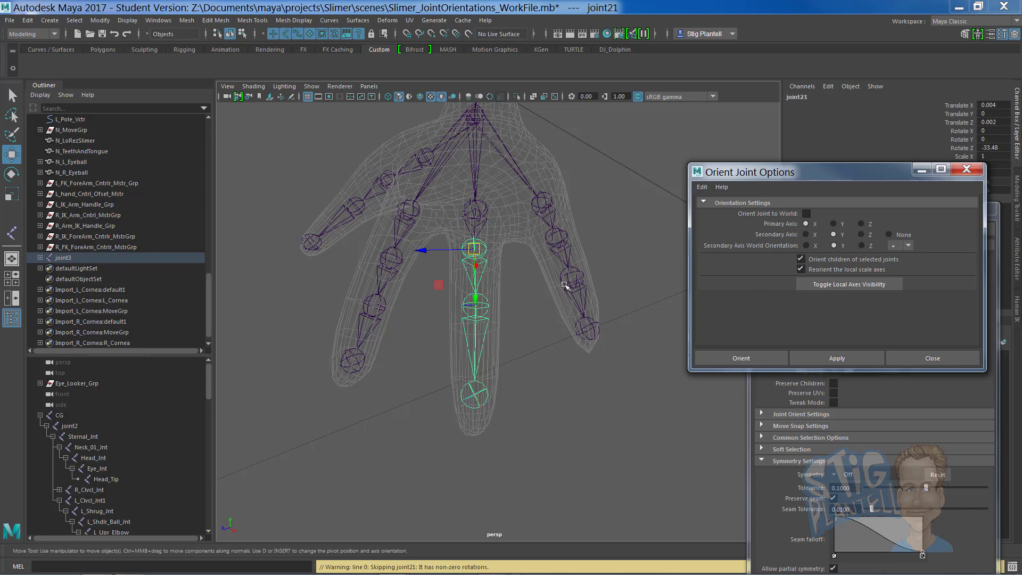
Step: Freeze translate, rotate and scale on the middle finger's second joint, leaving joint orient out
key("F8")
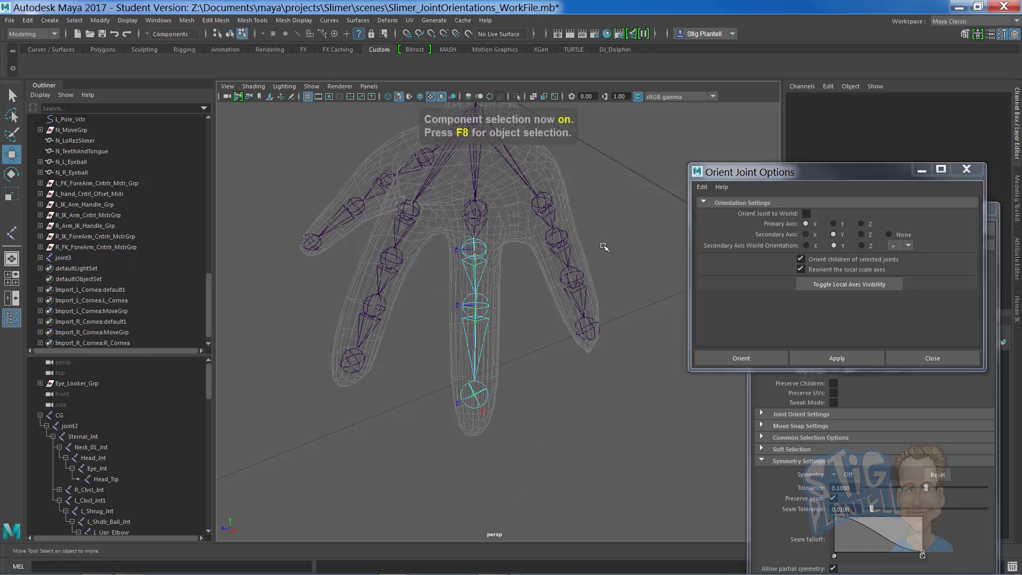
key("F8")
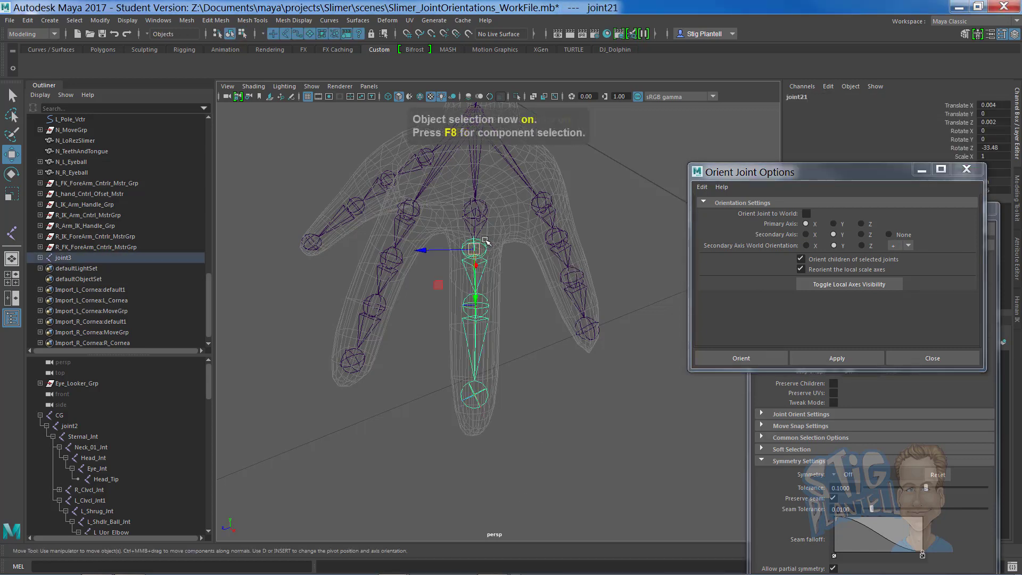
key("space")
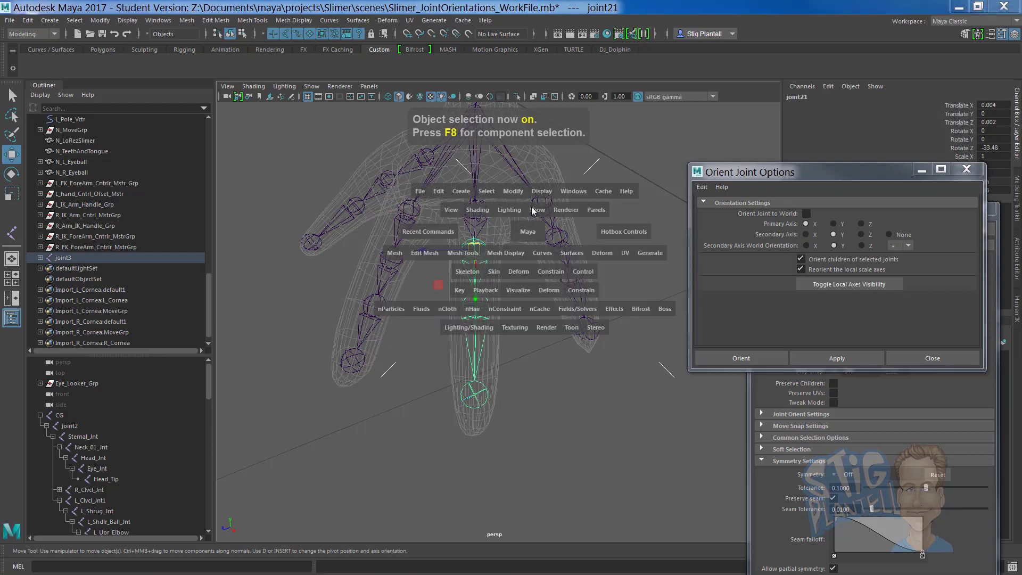
left_click(524, 193)
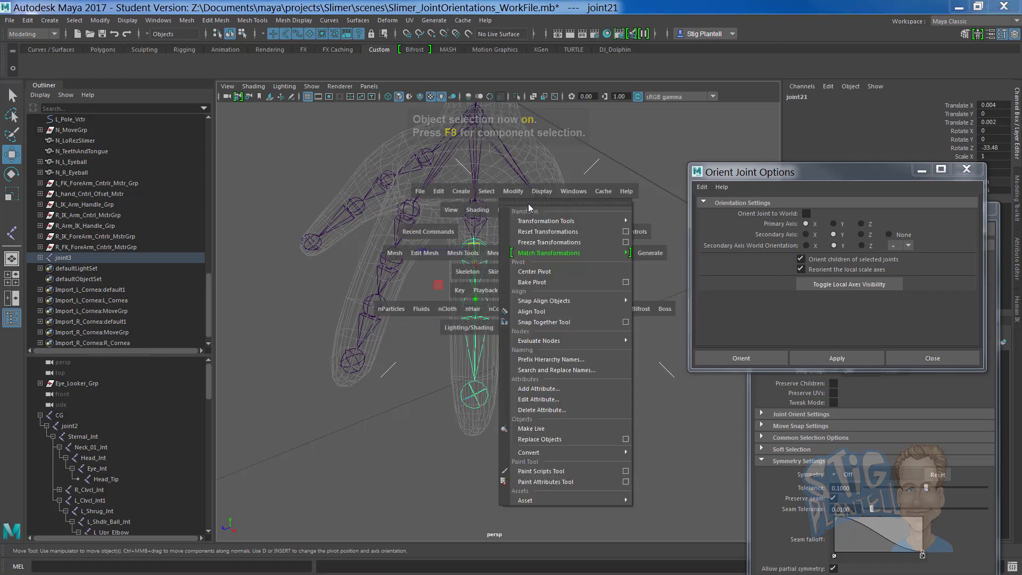
left_click(626, 242)
left_click(837, 274)
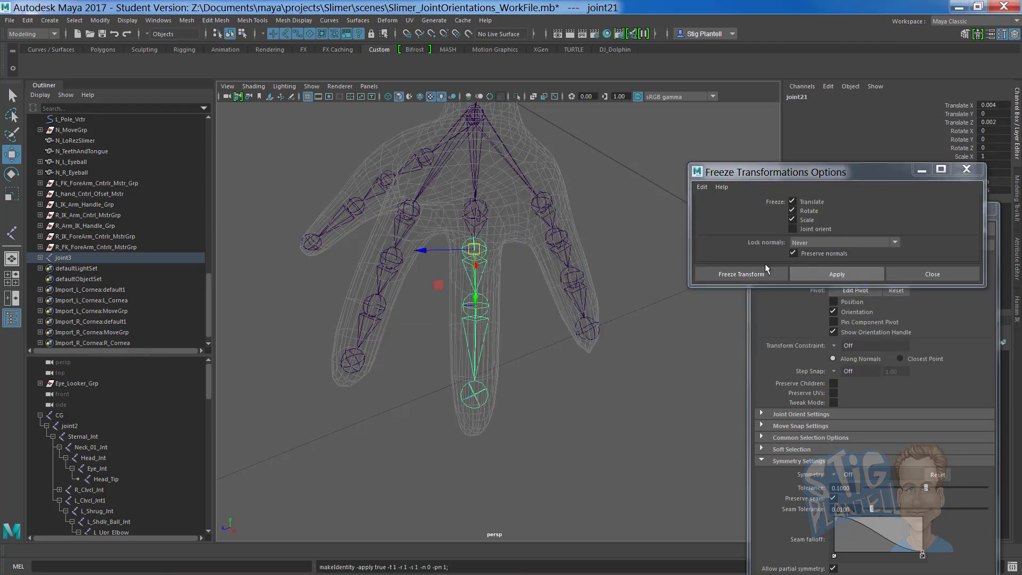
Step: Examine the local rotation axes along the middle finger, starting from its second joint and then from its base joint
mouse_move(538, 309)
left_mouse_down("alt")
mouse_move(569, 312)
mouse_move(545, 309)
left_mouse_up("alt")
left_click(545, 309)
key("F8")
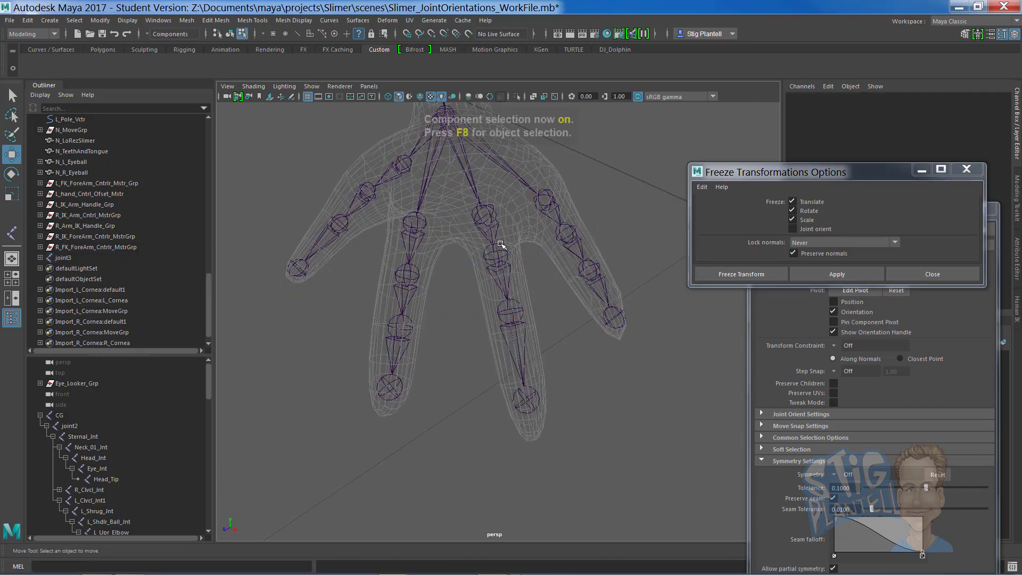
key("F8")
left_click(486, 265)
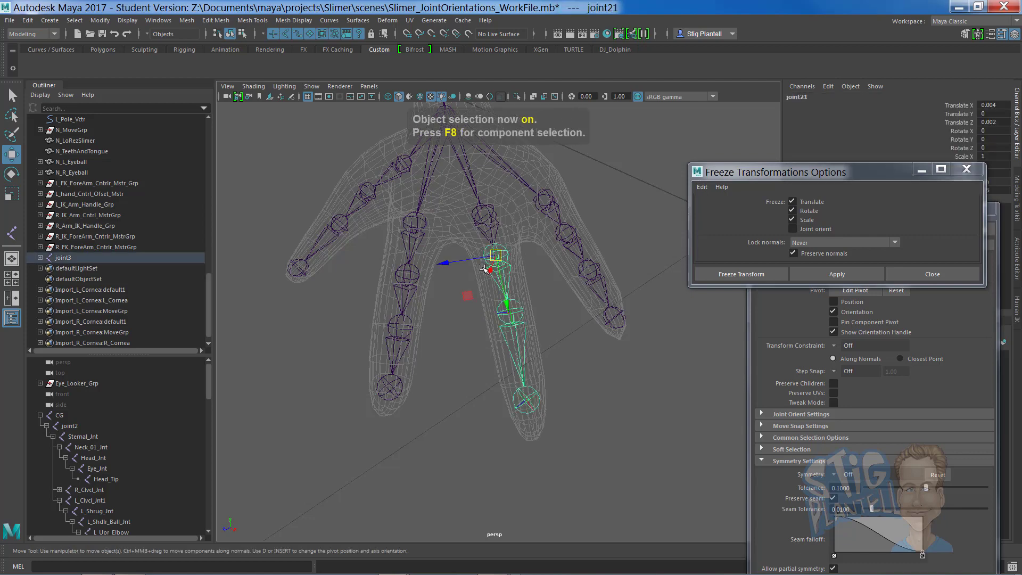
key("F8")
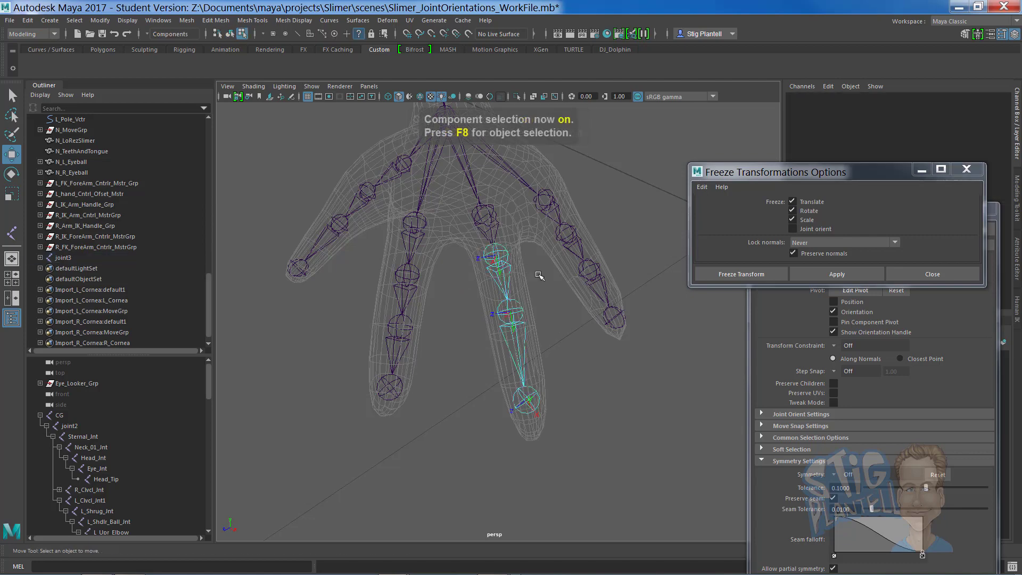
left_click_drag(538, 276, 487, 271, "alt")
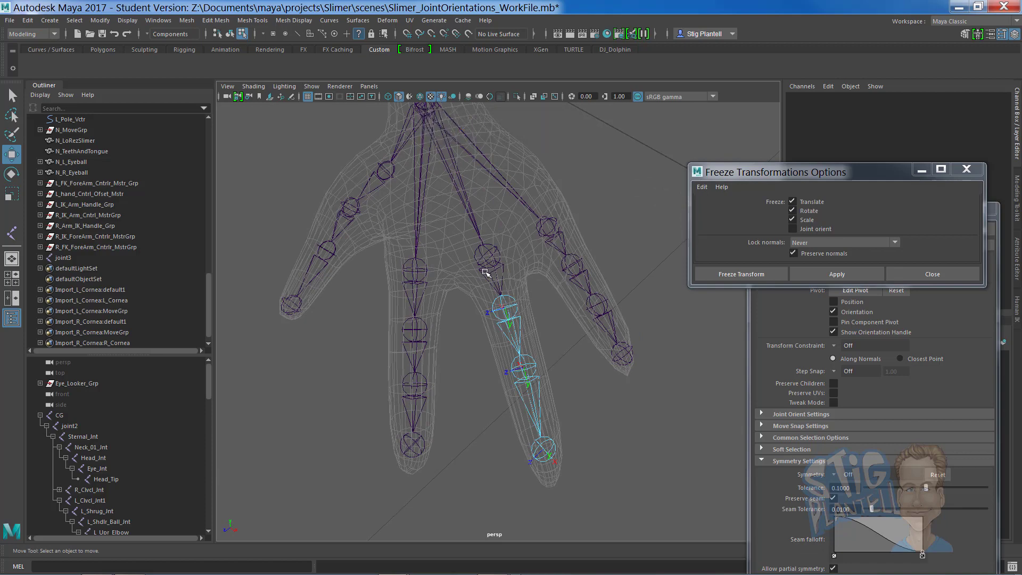
key("F8")
left_click(484, 269)
left_click_drag(515, 267, 500, 260, "alt")
key("F8")
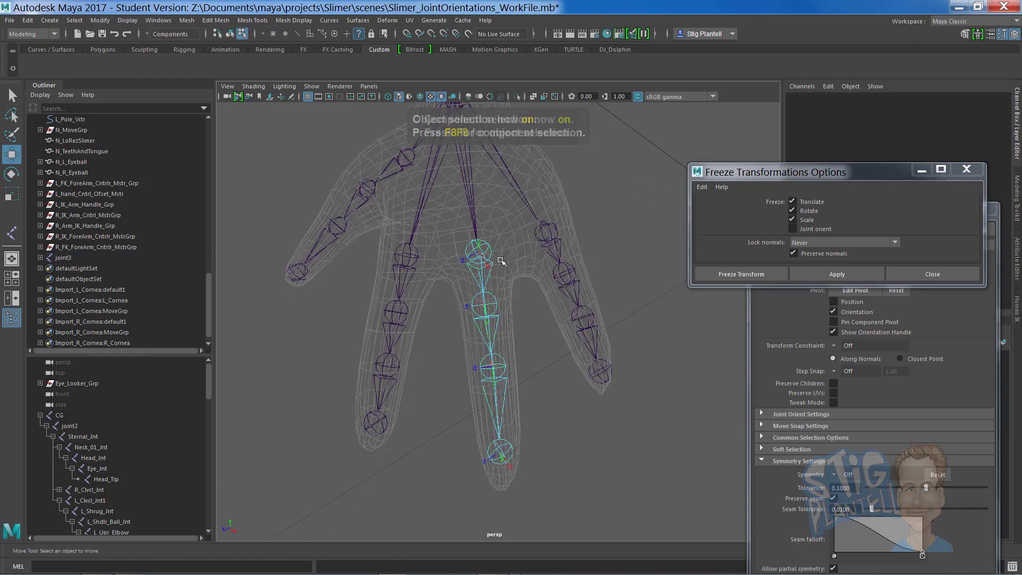
Step: Select the local rotation axis of the middle finger's base joint and set the Rotate tool's axis orientation to Object
middle_click_drag(495, 265, 493, 318, "alt")
left_click(492, 318)
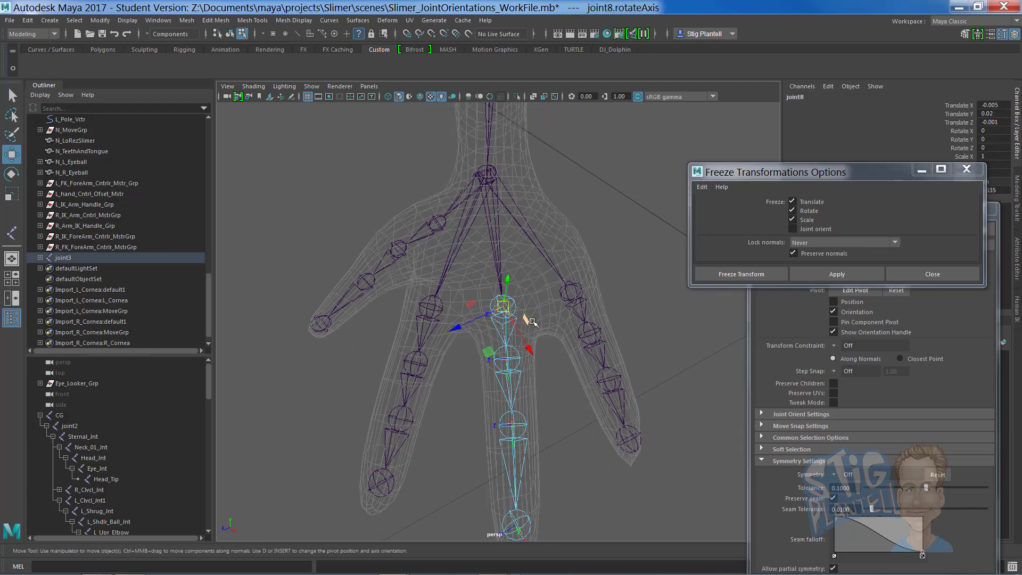
key("e")
left_click(517, 344)
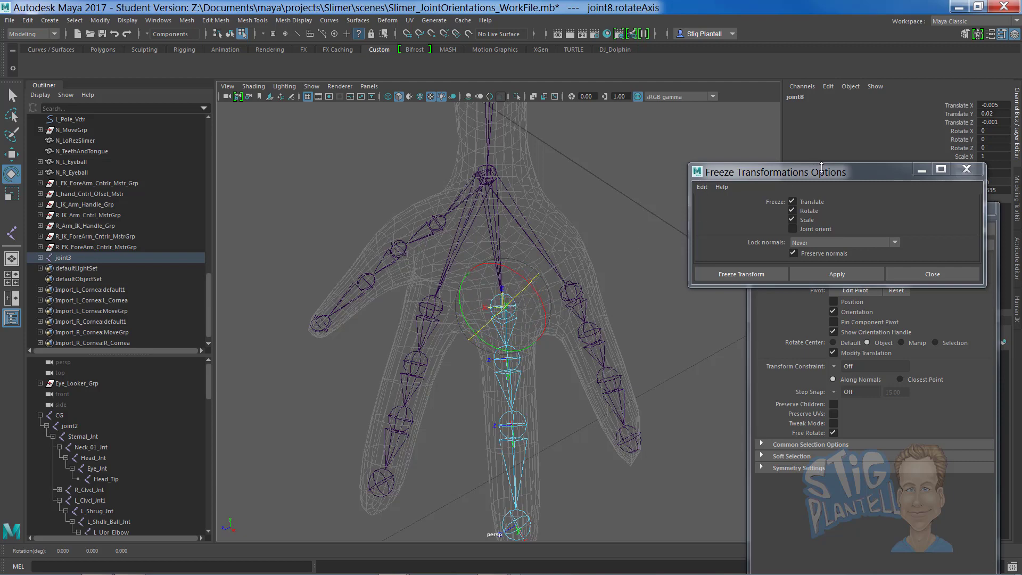
left_click_drag(822, 171, 855, 394)
left_click_drag(857, 210, 811, 126)
left_click(790, 180)
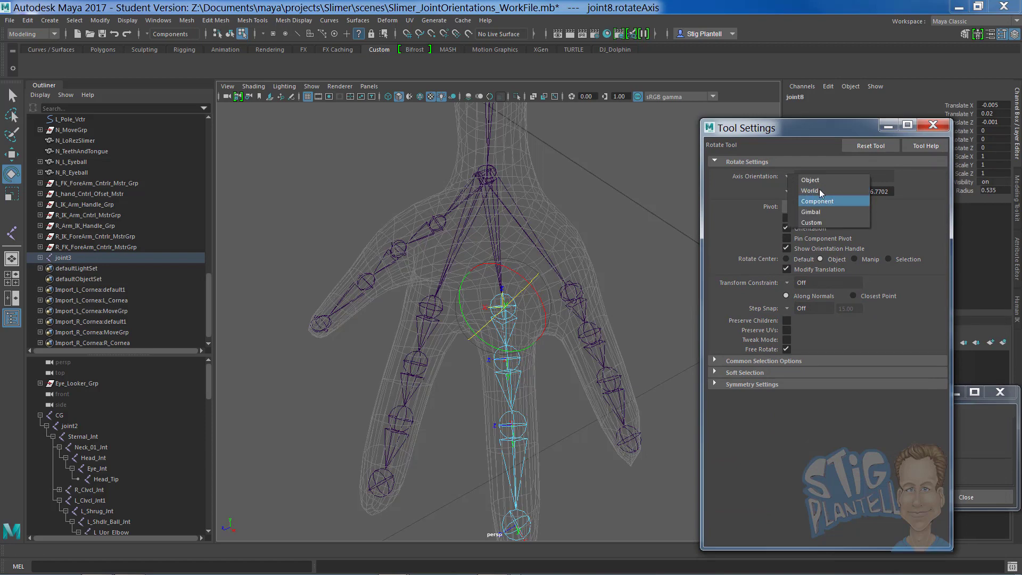
left_click(816, 181)
Step: Rotate the local rotation axes of the middle finger's base joint so X lies across the finger
left_click_drag(502, 360, 539, 308, "alt")
middle_click_drag(539, 308, 545, 301, "alt")
key("f")
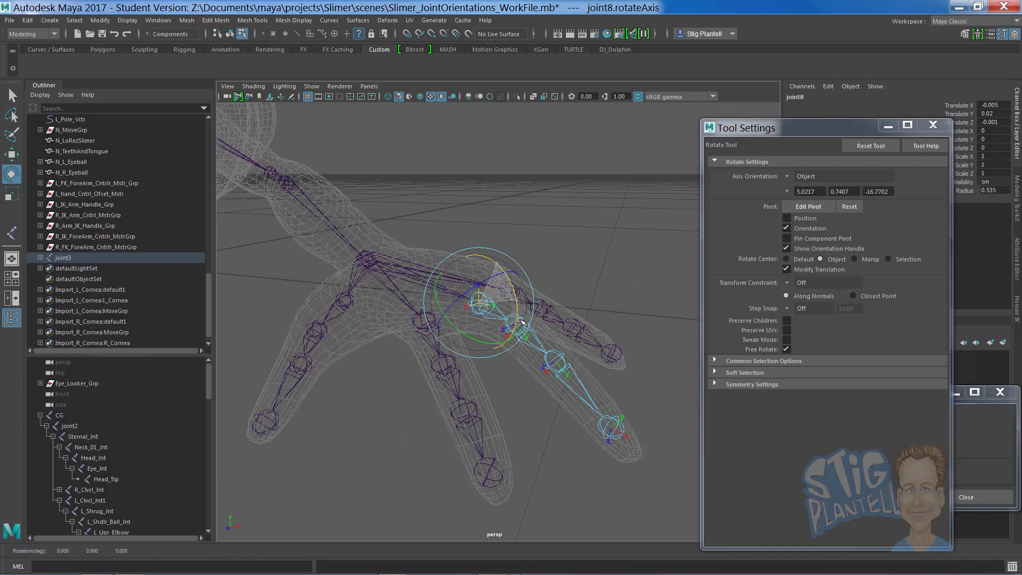
left_click_drag(525, 323, 482, 385, "alt")
left_click(550, 263)
left_click(490, 213)
left_click_drag(514, 257, 513, 256)
mouse_move(519, 298)
left_mouse_down("alt")
mouse_move(532, 298)
mouse_move(509, 292)
mouse_move(511, 304)
left_mouse_up("alt")
Step: Rotate the local rotation axes of the middle finger's second joint around Y to match the base joint
left_click(500, 271)
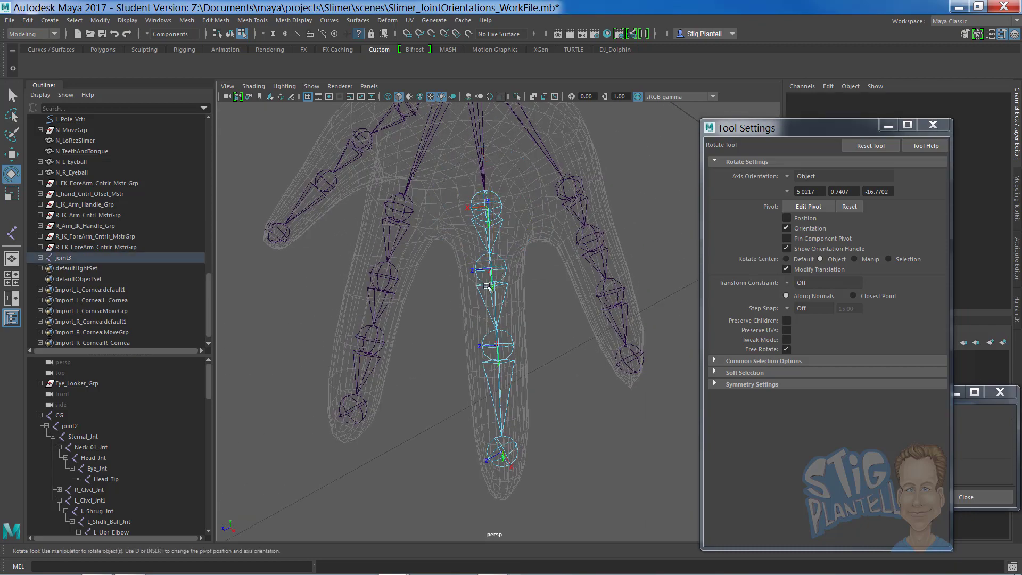
left_click(532, 265)
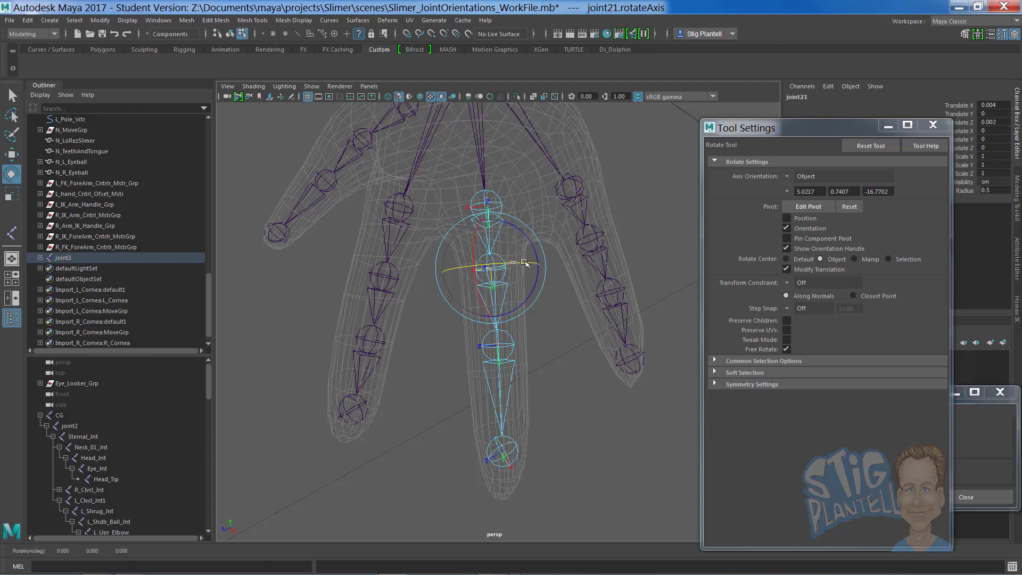
mouse_move(529, 264)
left_mouse_down("alt")
mouse_move(469, 250)
mouse_move(529, 247)
mouse_move(531, 268)
mouse_move(542, 266)
left_mouse_up("alt")
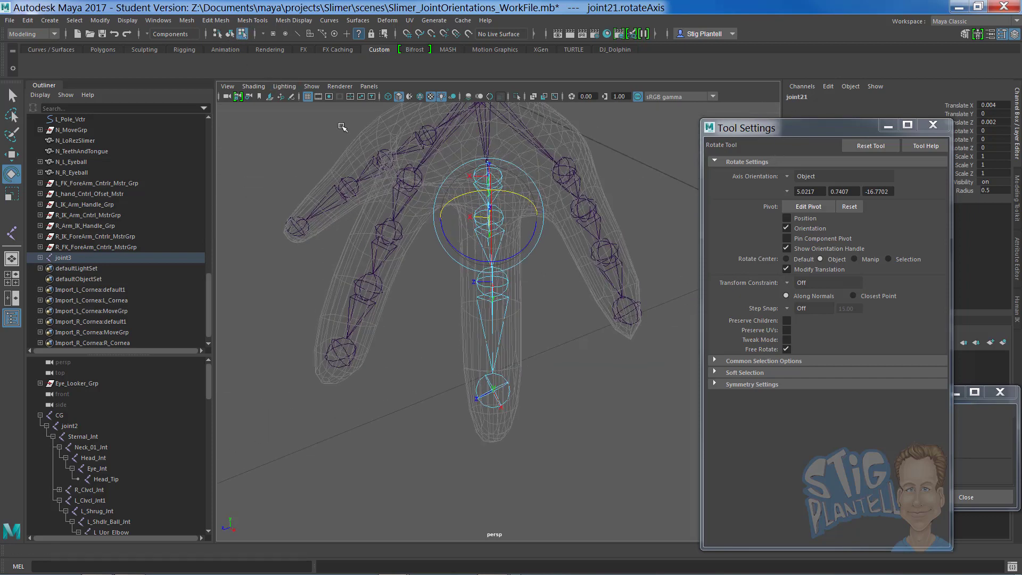
left_click_drag(535, 265, 546, 282, "alt")
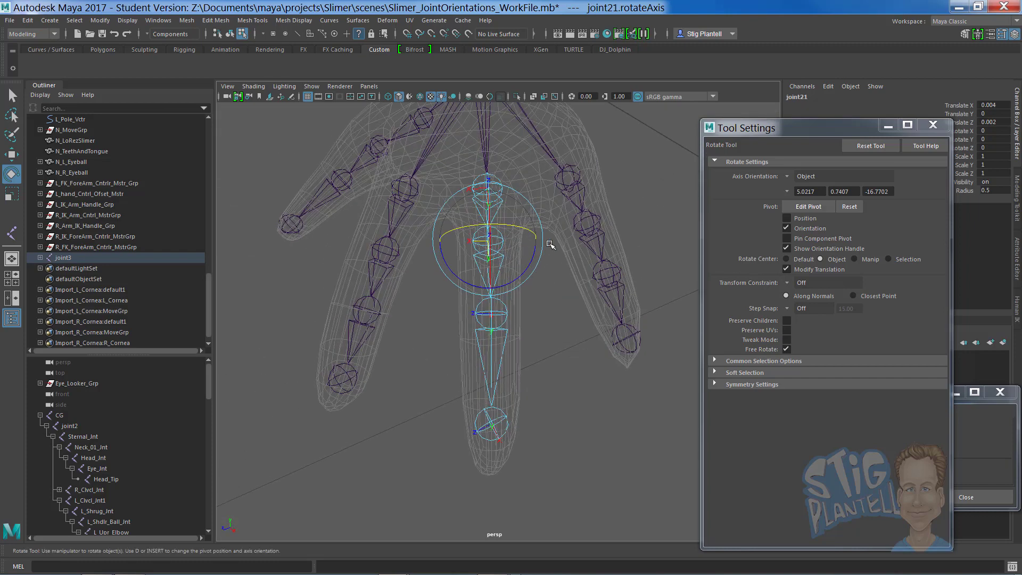
Step: Rotate the local rotation axes of the middle finger's third joint around Y to match the joints above it
left_click_drag(468, 326, 468, 325)
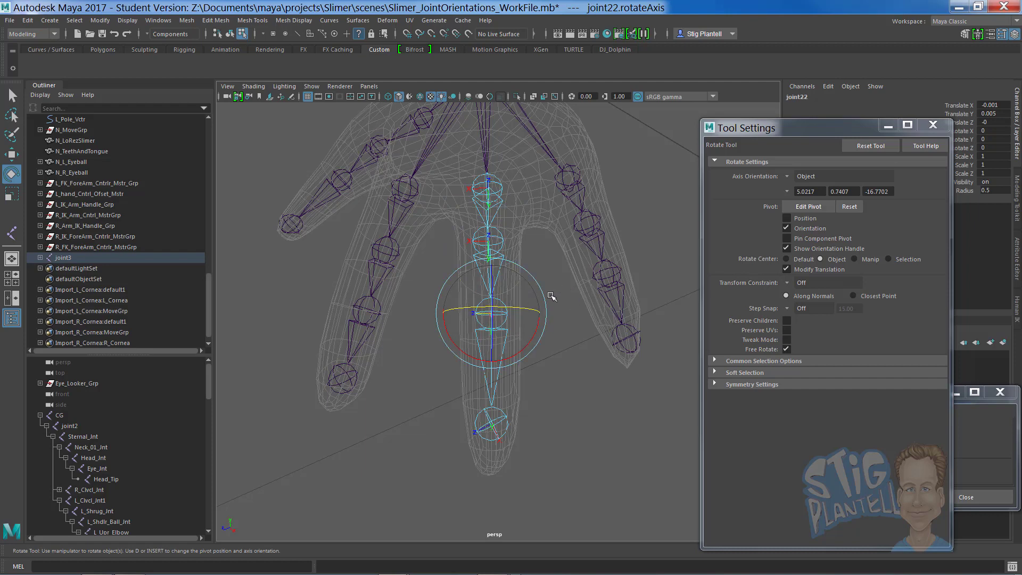
left_click_drag(553, 297, 546, 285, "alt")
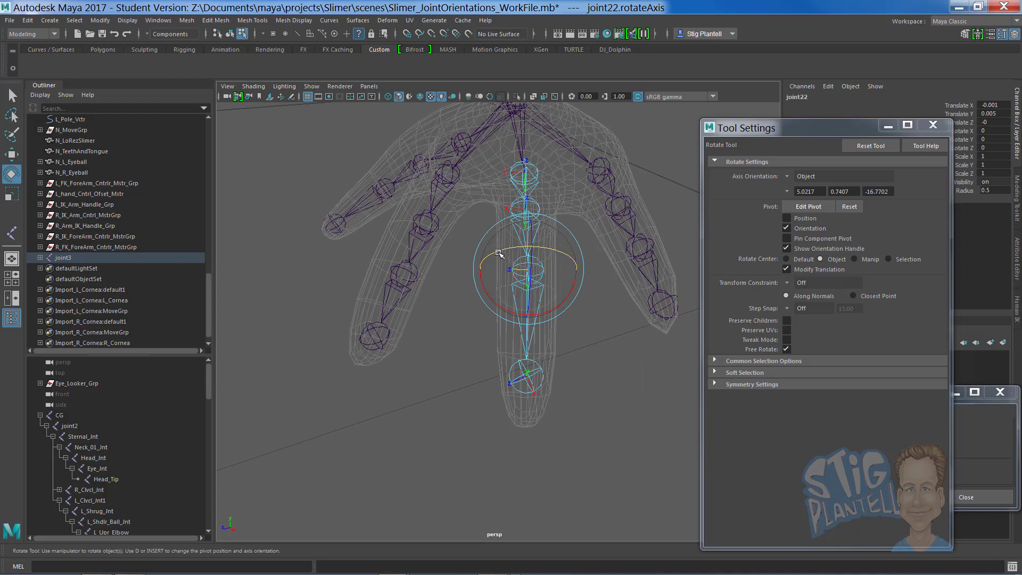
mouse_move(499, 254)
left_mouse_down()
mouse_move(578, 256)
mouse_move(410, 262)
left_mouse_up()
Step: Show the little finger's local rotation axes and rotate those of its base joint around Y so X lies across the finger
left_click_drag(541, 251, 486, 266, "alt")
middle_click_drag(298, 279, 475, 273, "alt")
left_click_drag(475, 272, 626, 273, "alt")
left_click(623, 274)
key("F8")
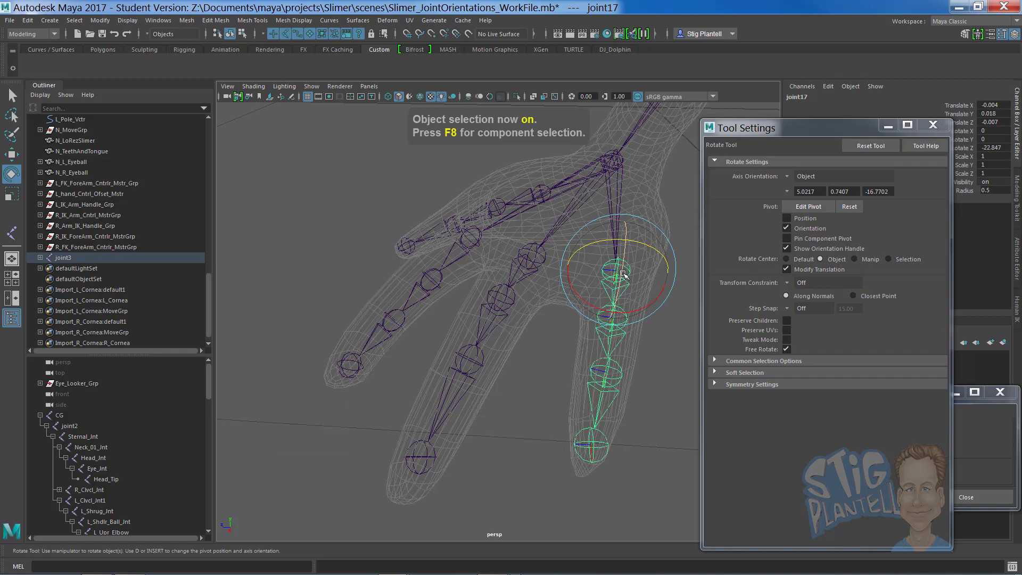
key("F8")
middle_click_drag(610, 278, 602, 283, "alt")
left_click_drag(602, 283, 524, 260, "alt")
left_click(512, 281)
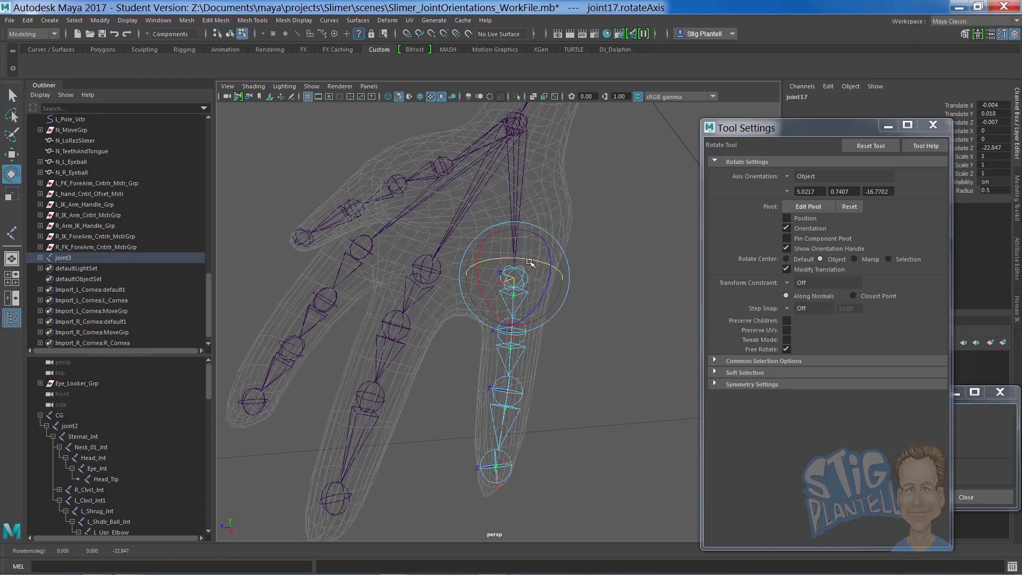
left_click(563, 346)
Step: Rotate the local rotation axes of the little finger's second and third joints around Y and recheck its base joint
left_click(506, 334)
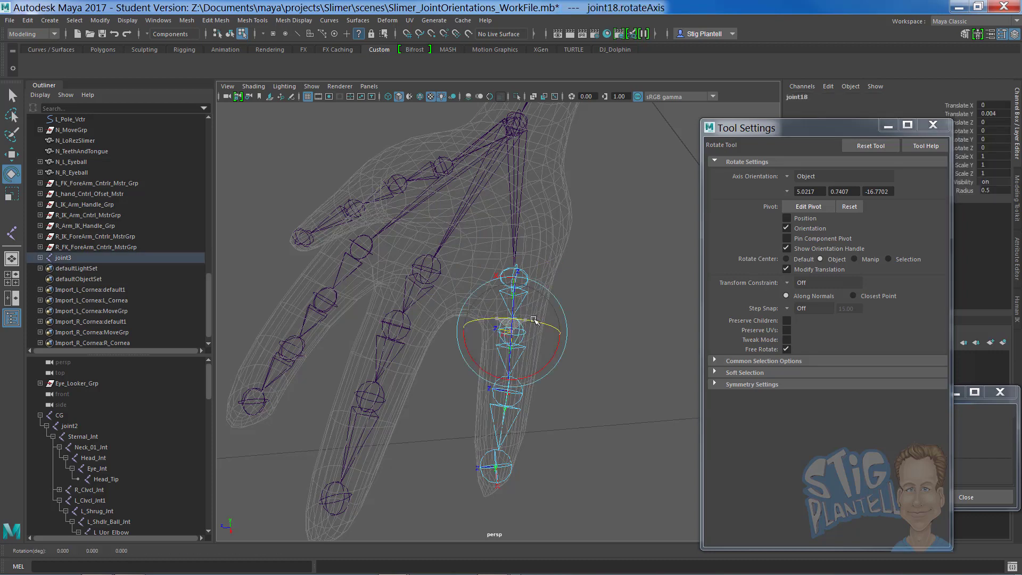
left_click_drag(574, 330, 550, 268, "alt")
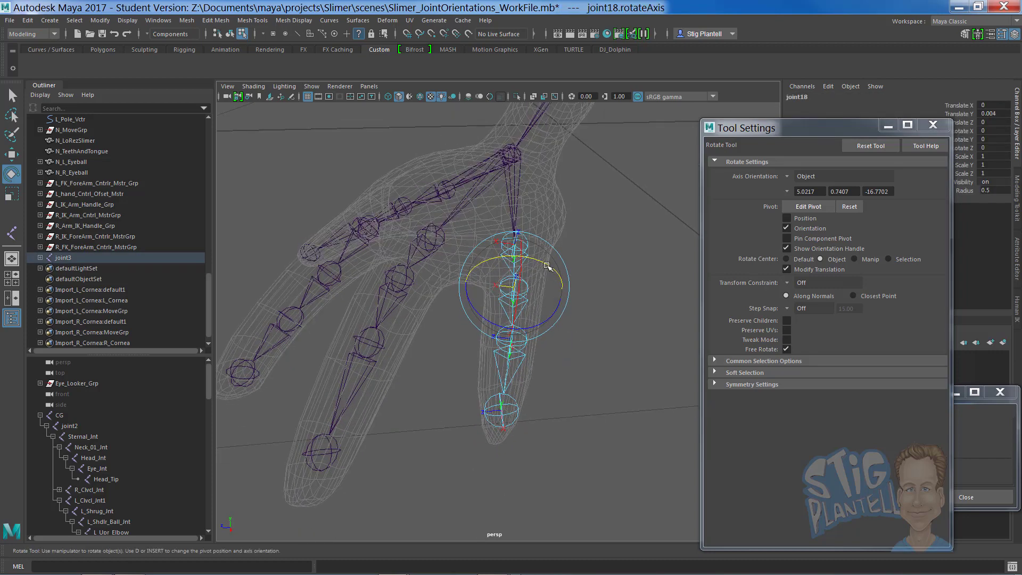
left_click(564, 365)
left_click(512, 339)
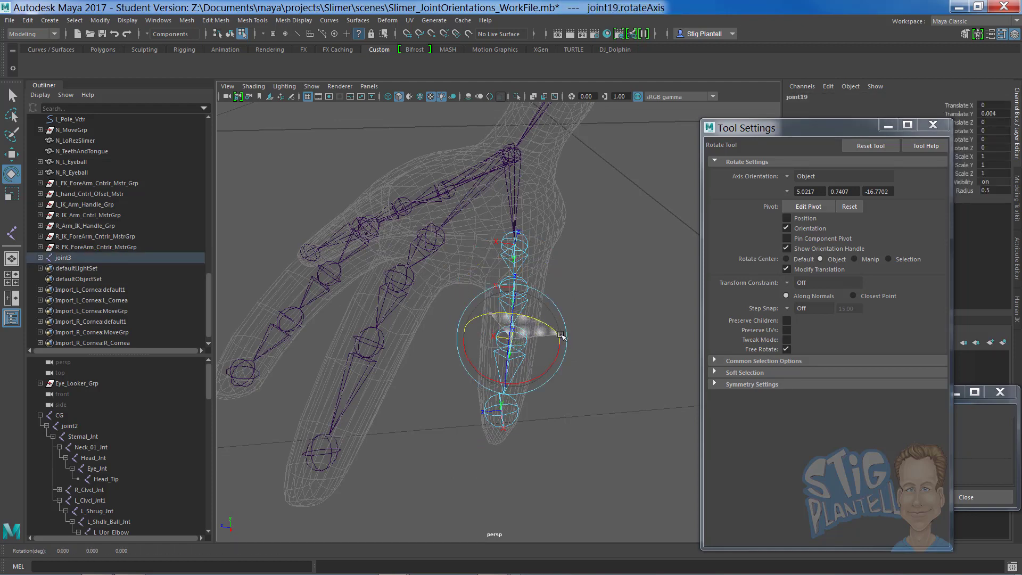
left_click(576, 348)
left_click_drag(577, 353, 547, 293, "alt")
left_click(516, 277)
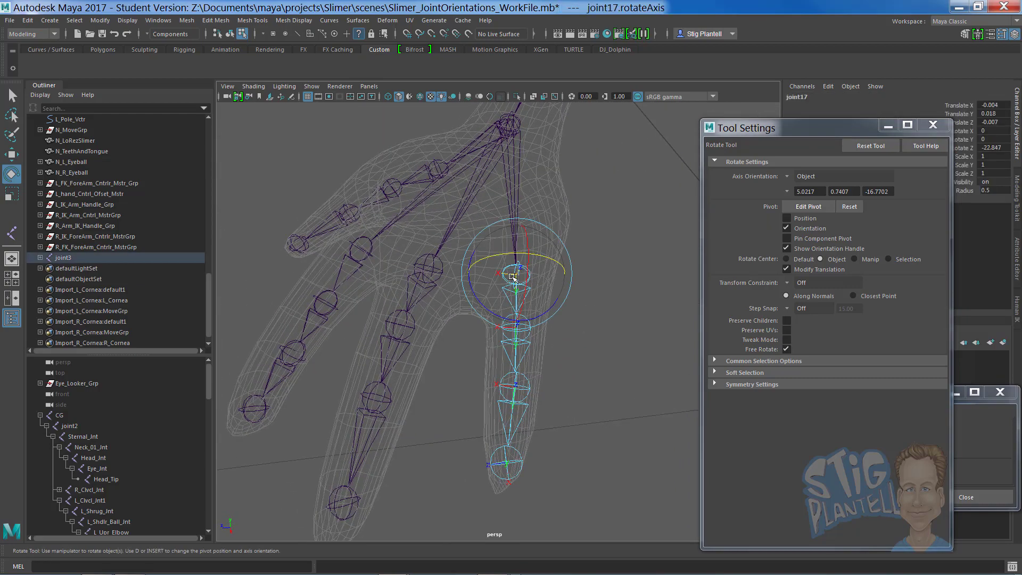
left_click_drag(539, 267, 593, 267, "alt")
left_click(593, 267)
scroll(531, 298, "up", 4)
left_click_drag(536, 296, 516, 292, "alt")
Step: Freeze translate, rotate and scale on the little finger's base joint, leaving joint orient out
key("F8")
left_click(593, 283)
left_click_drag(593, 283, 486, 285, "alt")
left_click(479, 290)
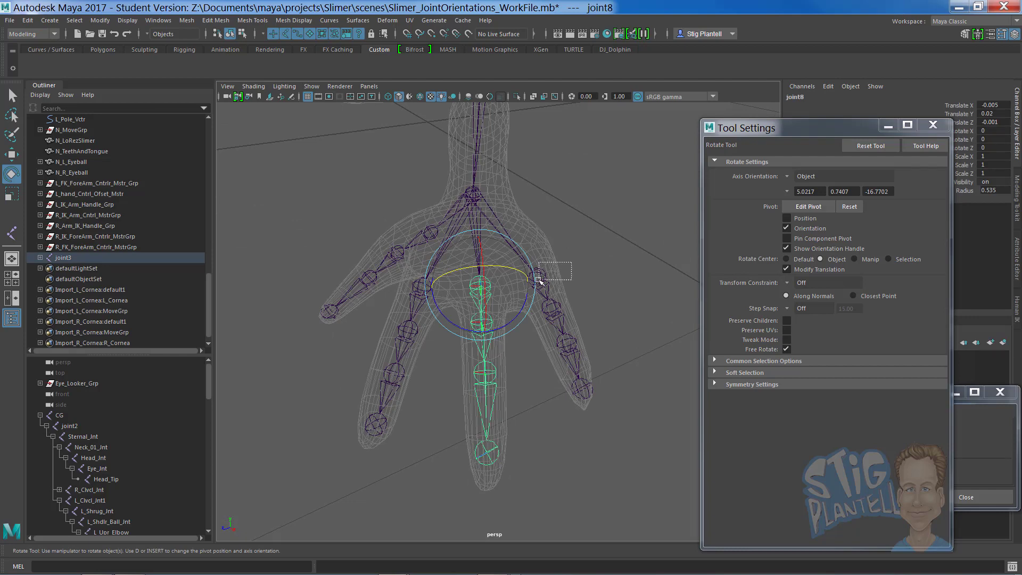
left_click_drag(541, 278, 542, 278)
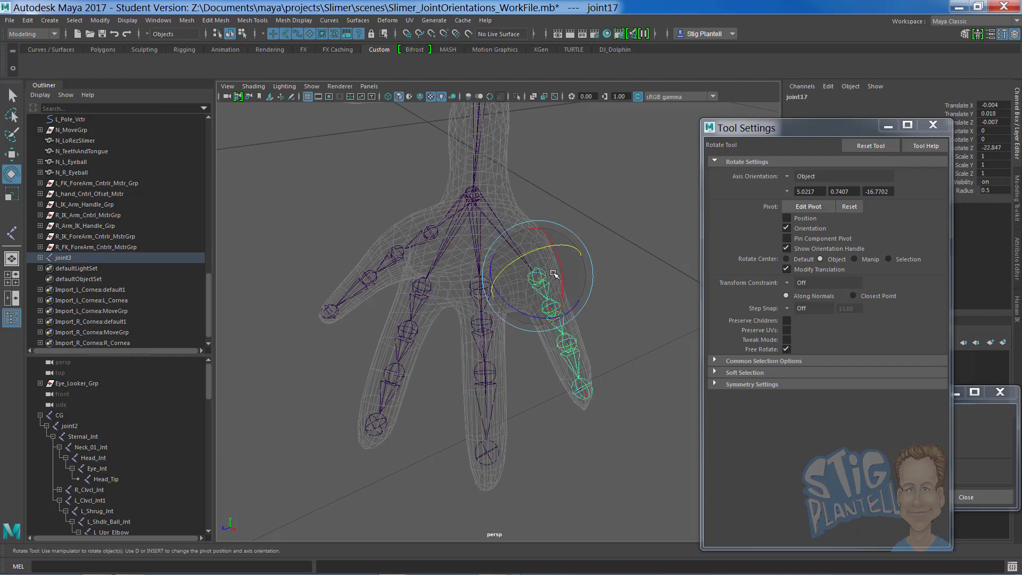
key("space")
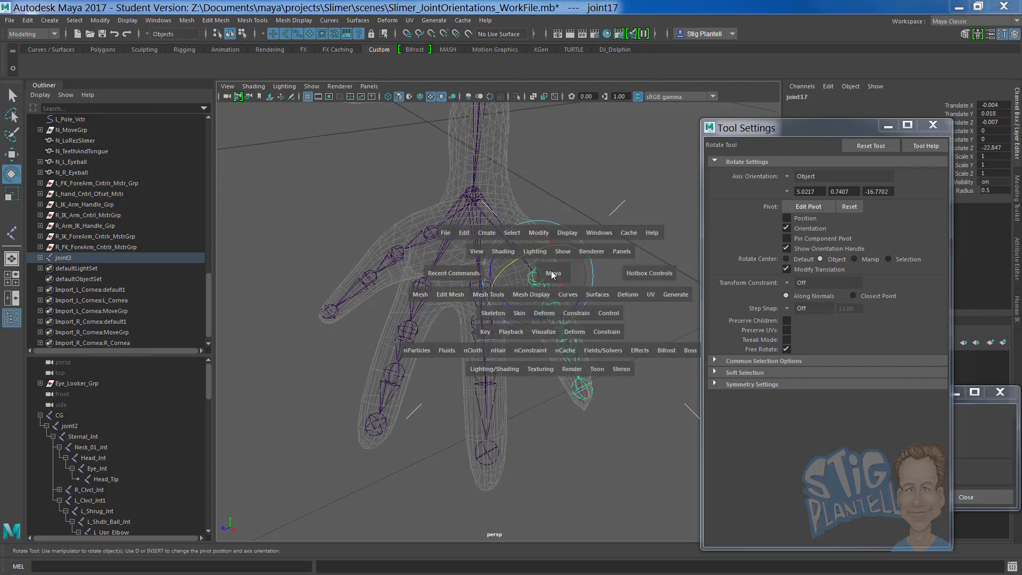
left_click(538, 234)
left_click(646, 291)
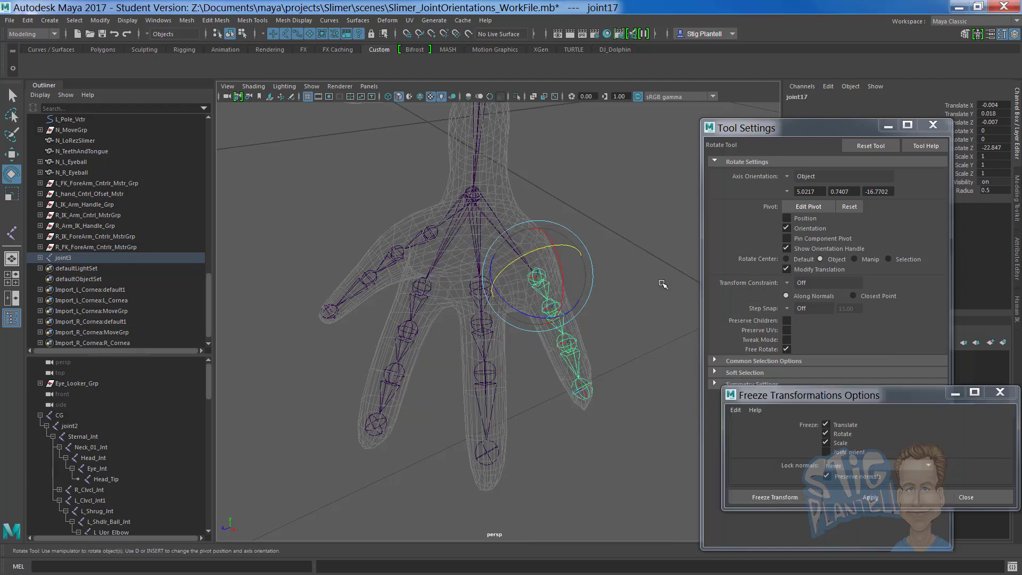
left_click(886, 502)
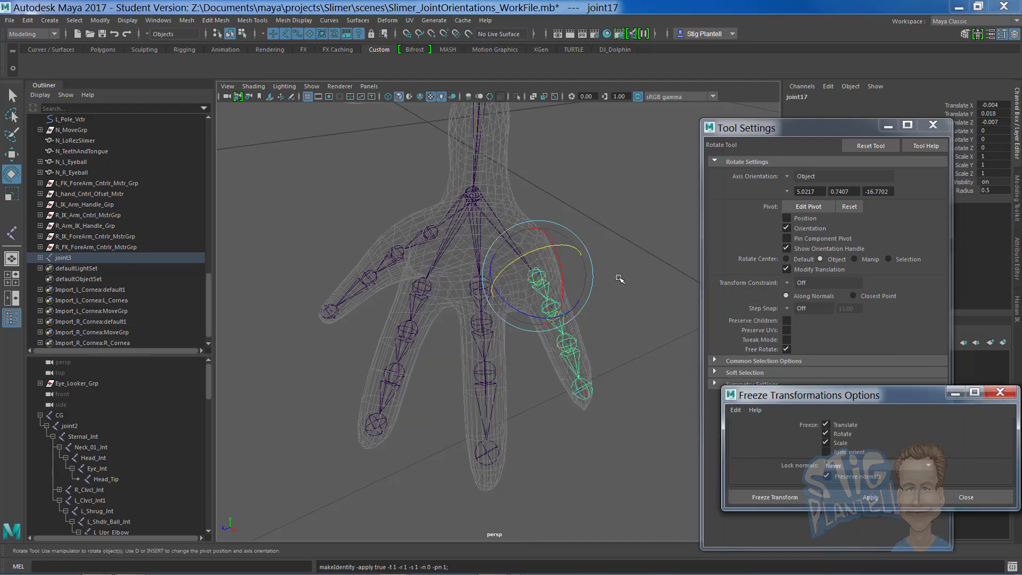
Step: Examine the local rotation axes along the little finger and the middle finger from several angles
key("F8")
left_click_drag(618, 280, 506, 313, "alt")
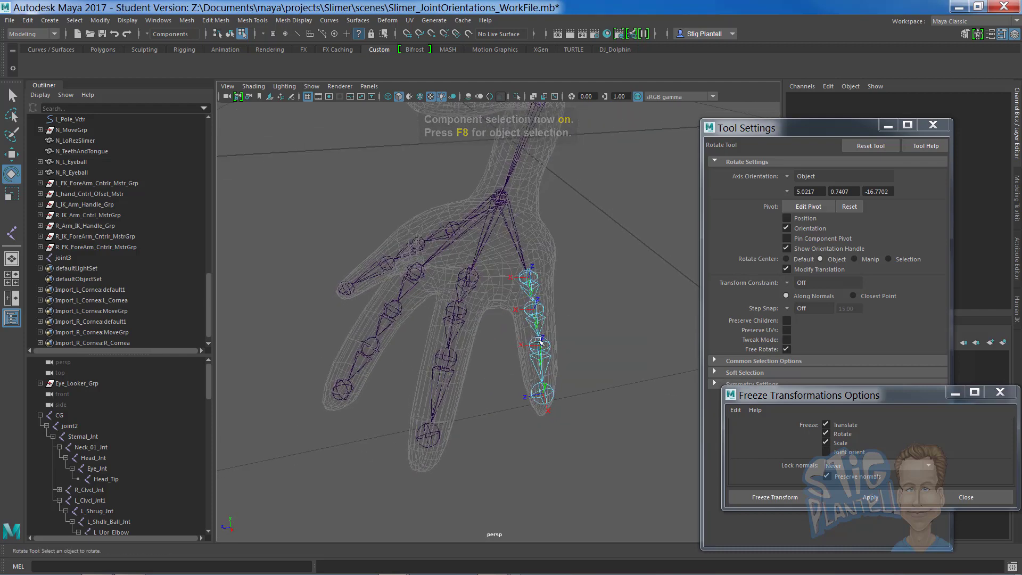
left_click_drag(503, 352, 569, 357, "alt")
left_click_drag(536, 282, 418, 309, "alt")
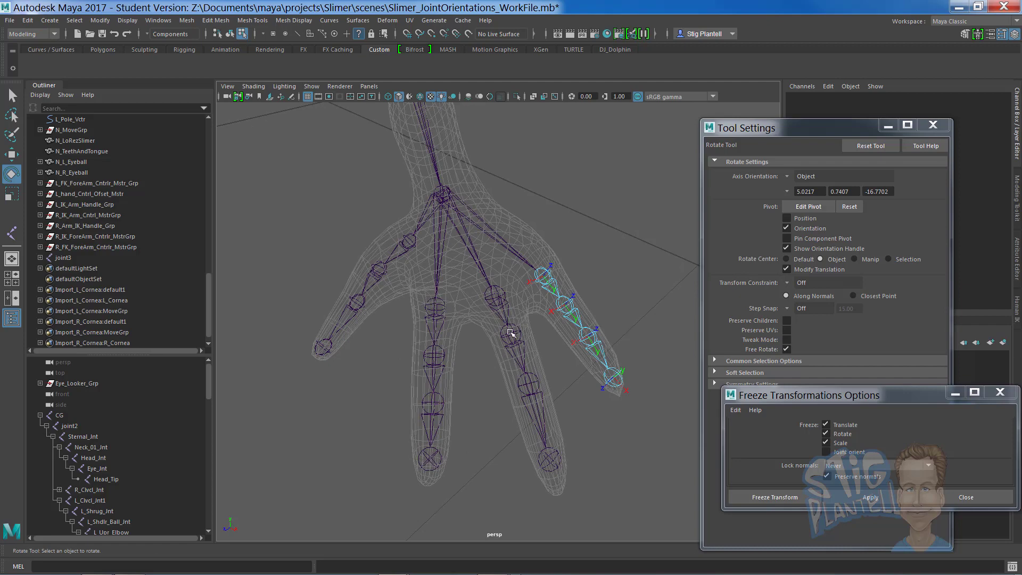
left_click_drag(606, 282, 500, 304, "alt")
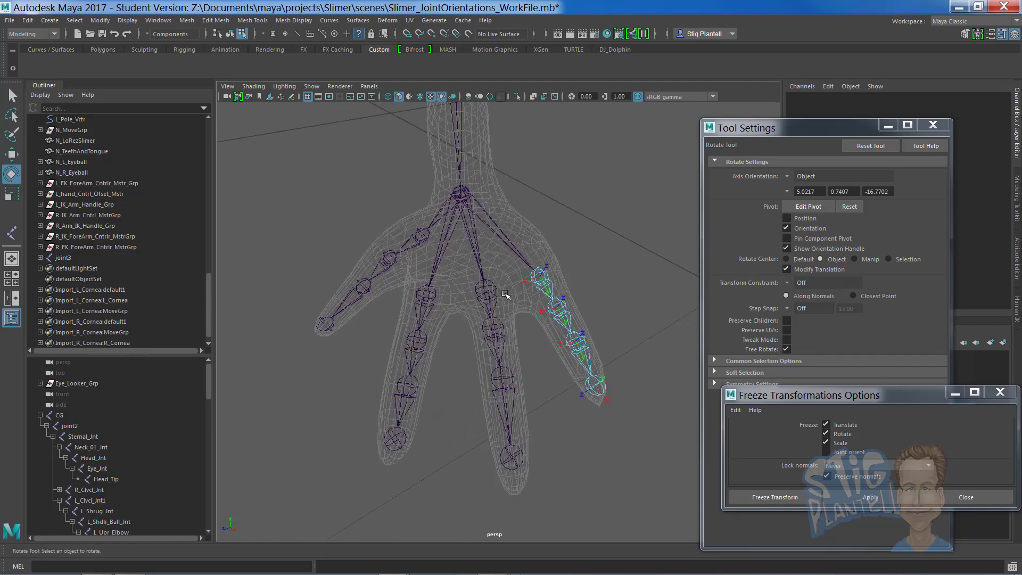
key("F8")
left_click(493, 297)
left_click_drag(536, 336, 495, 321, "alt")
key("F8")
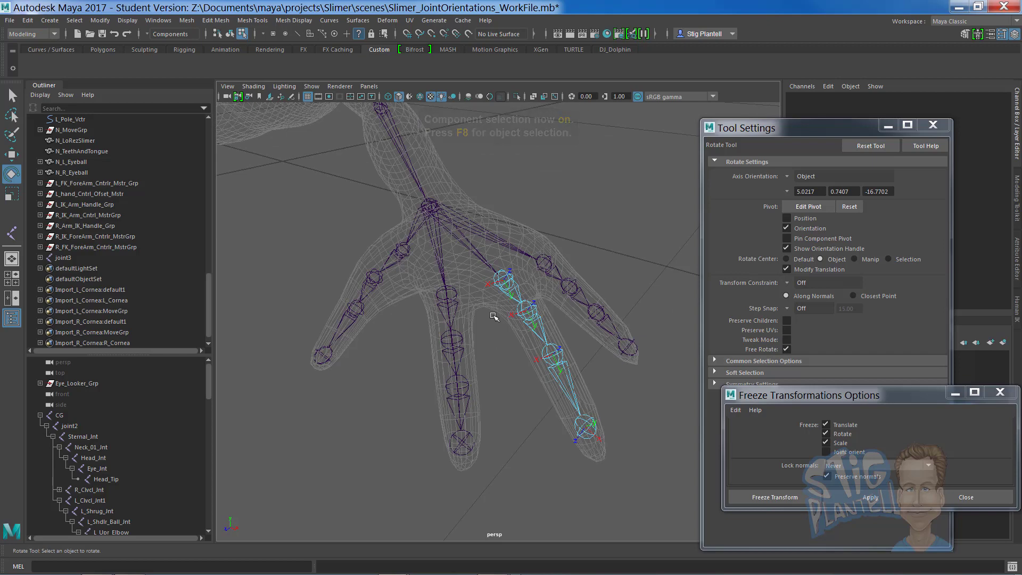
Step: Undo the stray hand selections and examine the local rotation axes along the index finger
key("F8")
left_click_drag(456, 304, 473, 329)
key("ctrl+z")
key("ctrl+z")
key("ctrl+z")
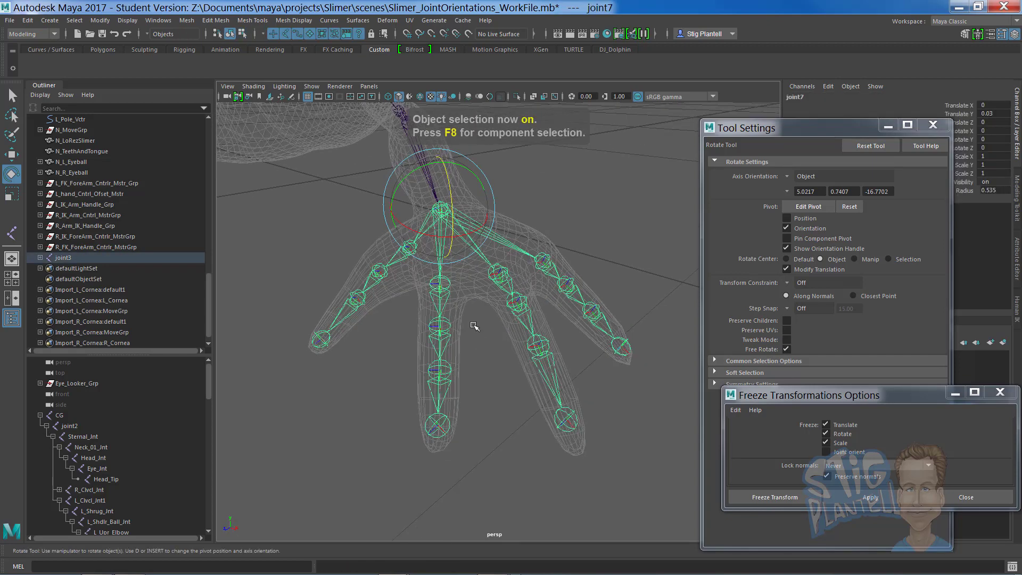
key("ctrl+z")
key("ctrl+z")
key("ctrl+z")
key("F8")
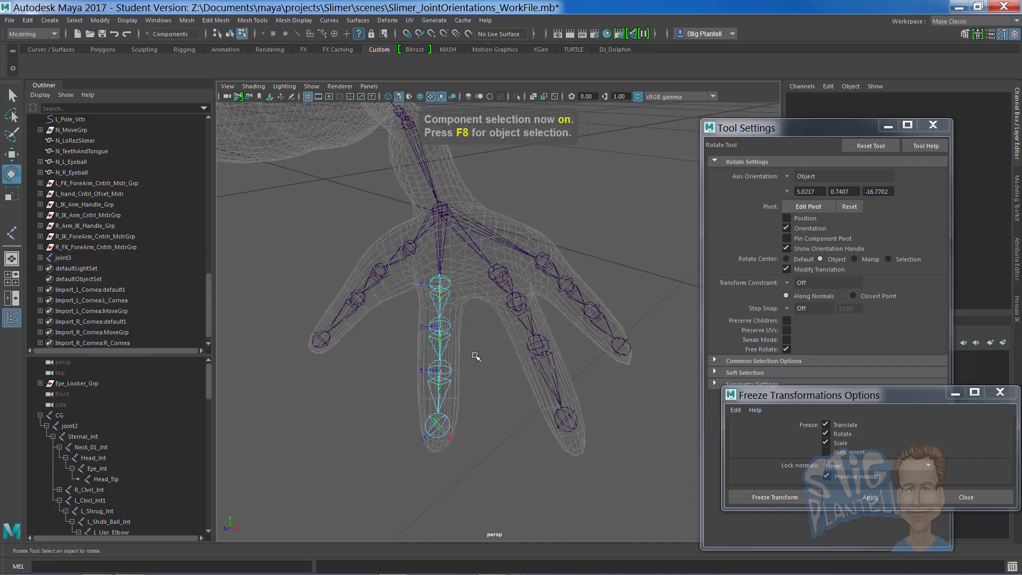
left_click_drag(473, 358, 419, 368, "alt")
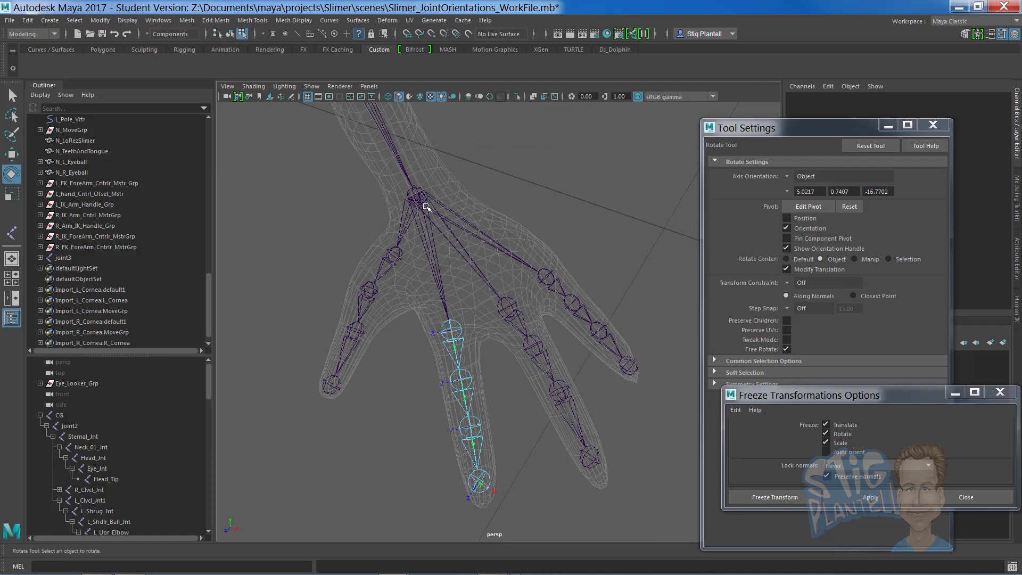
Step: Show the local rotation axes from the wrist joint down and rotate those of the index finger's joints around Y
key("F8")
left_click(432, 202)
left_click_drag(438, 240, 452, 281, "alt")
key("F8")
left_click(451, 306)
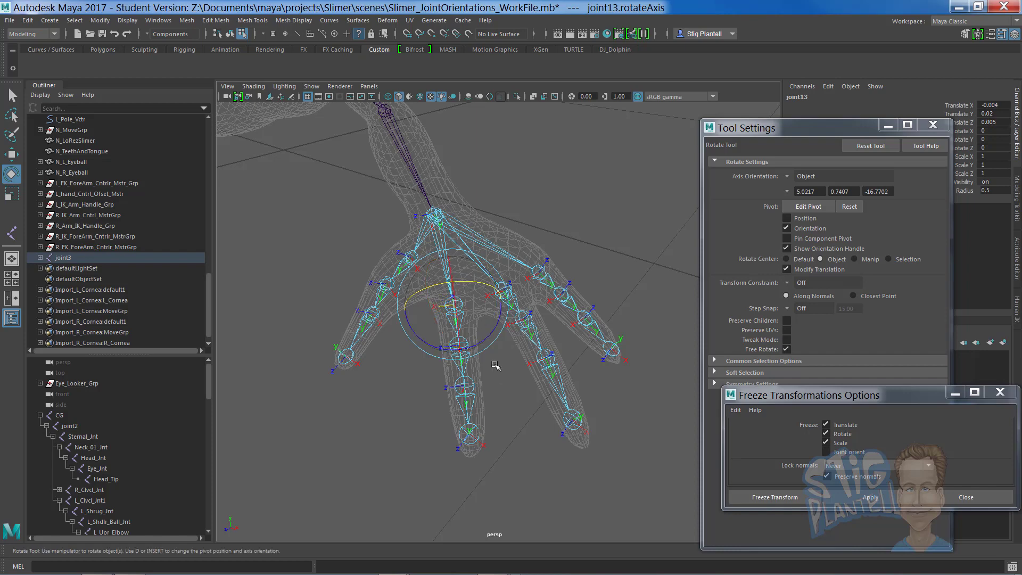
left_click_drag(493, 366, 454, 347)
left_click(469, 334)
left_click(463, 318)
right_click_drag(454, 346, 431, 319, "alt")
middle_click_drag(431, 320, 454, 346, "alt")
Step: Examine the local rotation axes of the whole left arm chain from the upper arm down to the fingers
key("F8")
left_click(555, 291)
left_click(538, 319)
middle_click_drag(658, 335, 559, 292, "alt")
key("F8")
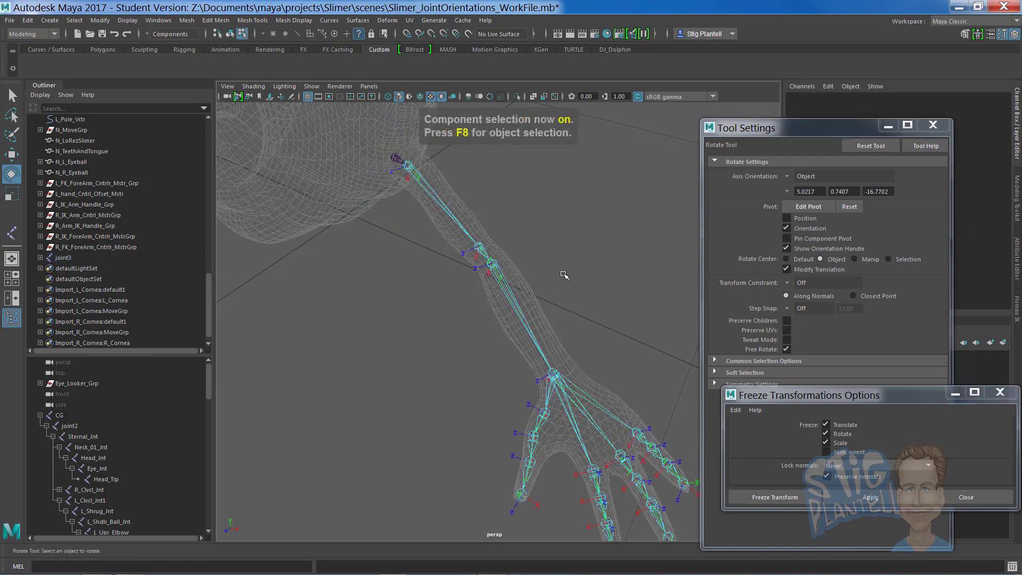
left_click_drag(554, 272, 537, 304, "alt")
key("F8")
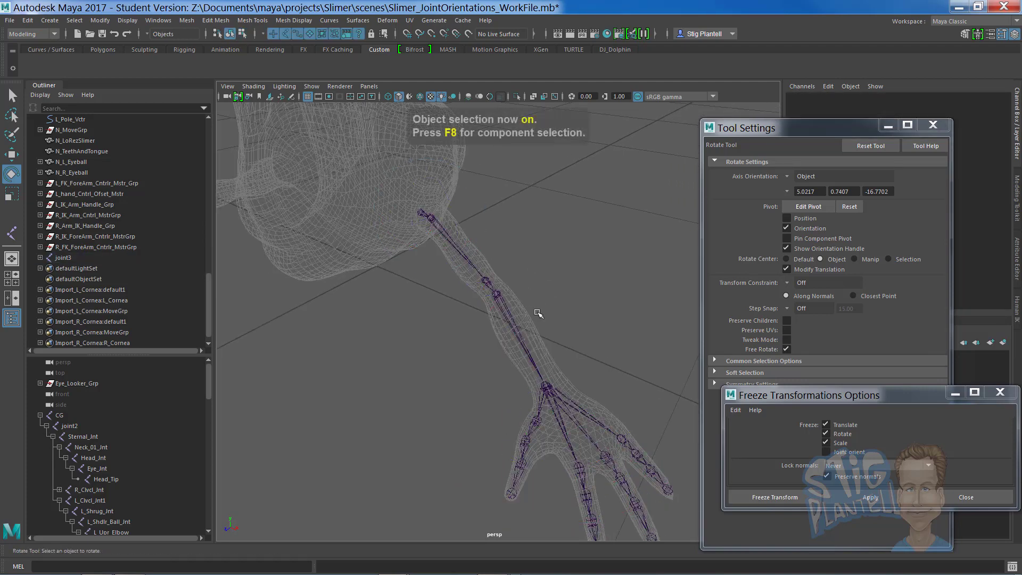
Step: Try rotating the forearm joint below the elbow around X and undo the trial rotation
left_click(538, 314)
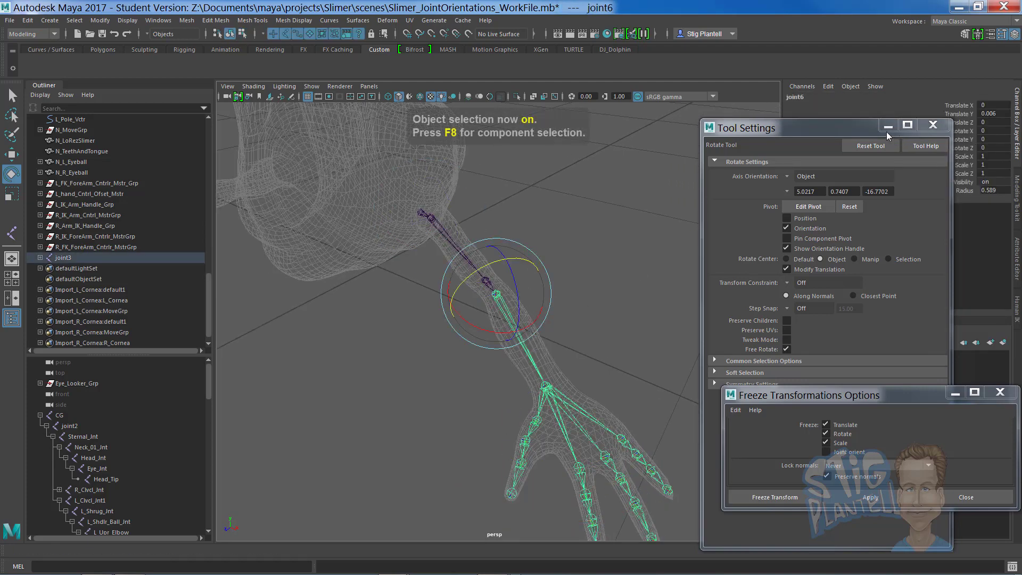
left_click_drag(865, 130, 955, 260)
left_click(961, 131)
middle_click_drag(678, 197, 671, 221)
key("ctrl+z")
left_click_drag(671, 221, 522, 289, "alt")
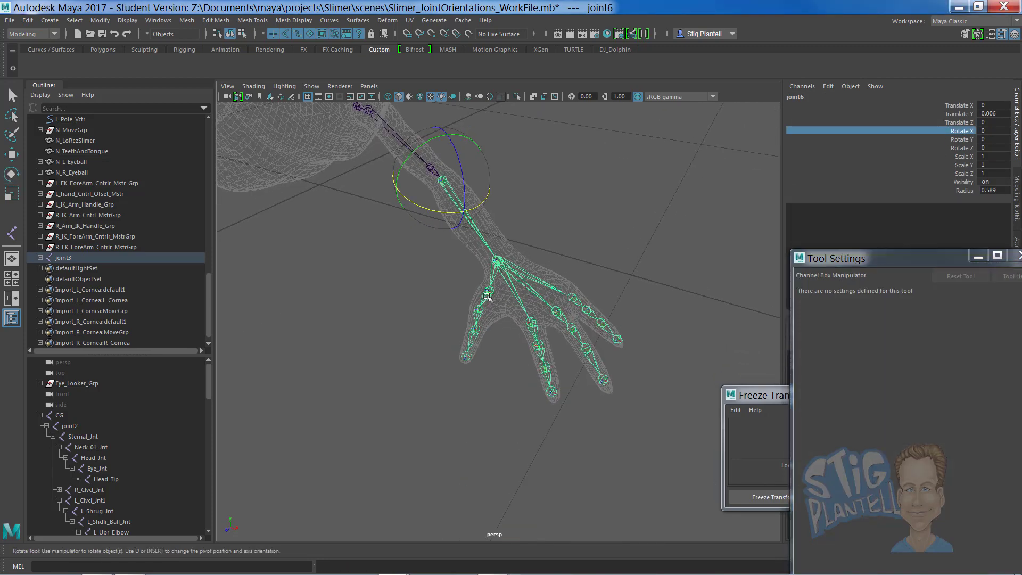
Step: Try rotating the thumb's base joint, starting around X, and undo the trial rotations
left_click(488, 294)
middle_click_drag(551, 198, 602, 197)
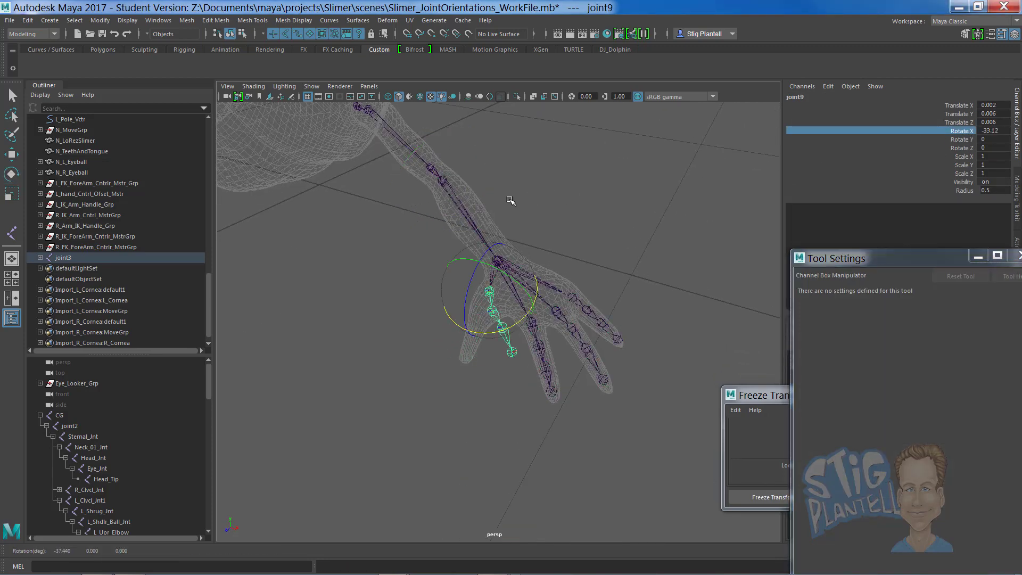
middle_click_drag(510, 200, 519, 198)
key("ctrl+z")
left_click_drag(566, 217, 593, 210, "alt")
middle_click_drag(593, 209, 495, 208)
key("ctrl+z")
Step: Try rotating the base joint of the finger next to the thumb around X and undo the trial rotation
left_click_drag(590, 226, 519, 203, "alt")
left_click(584, 231)
left_click(516, 331)
left_click_drag(541, 318, 600, 238, "alt")
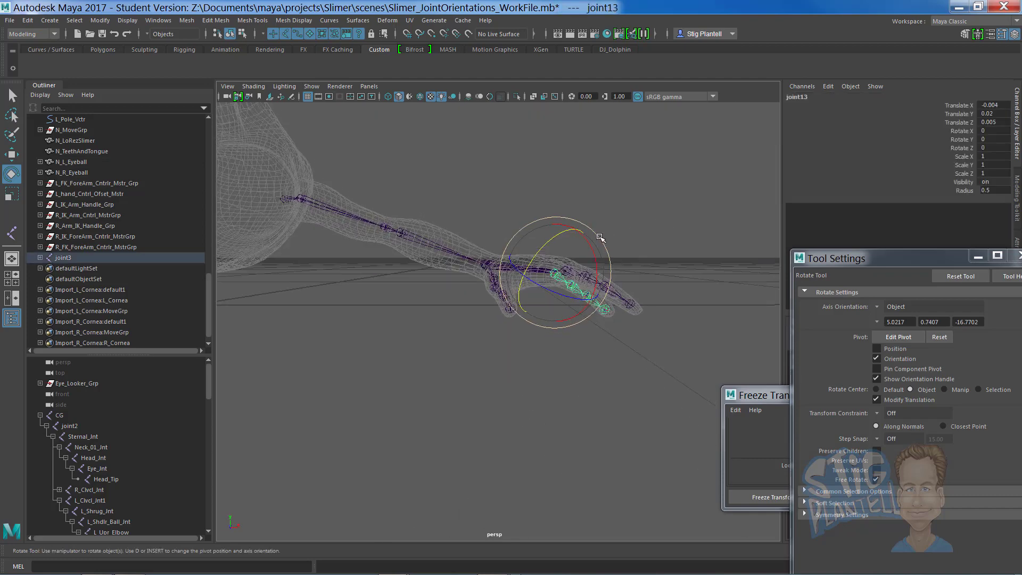
left_click(961, 131)
key("ctrl+z")
left_click_drag(709, 174, 686, 185, "alt")
middle_click_drag(688, 185, 672, 186)
left_click_drag(684, 185, 660, 196, "alt")
left_click(661, 214)
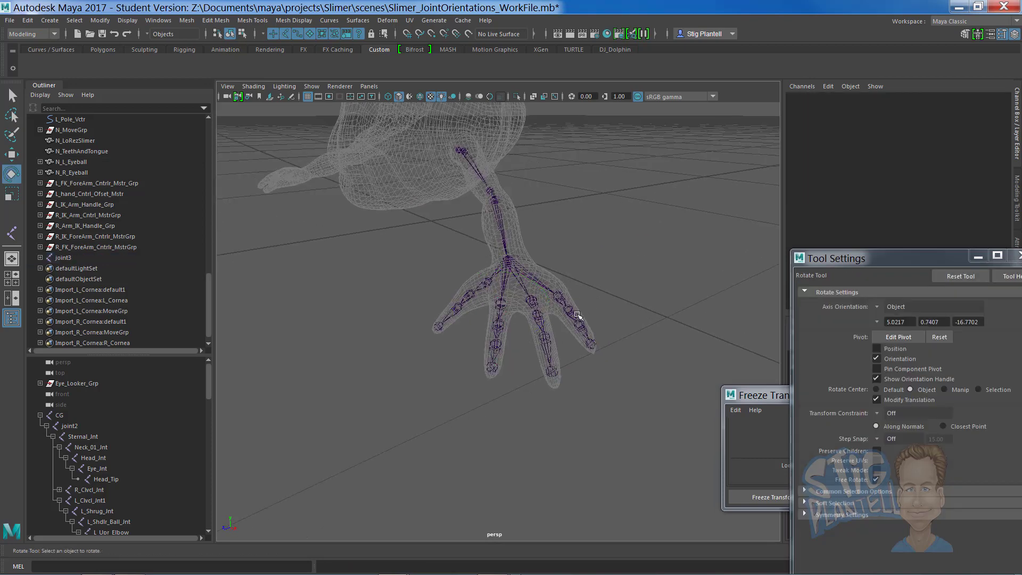
Step: Try rotating the middle finger's base joint around X and undo the trial rotations
left_click(534, 303)
left_click_drag(586, 213, 605, 245, "alt")
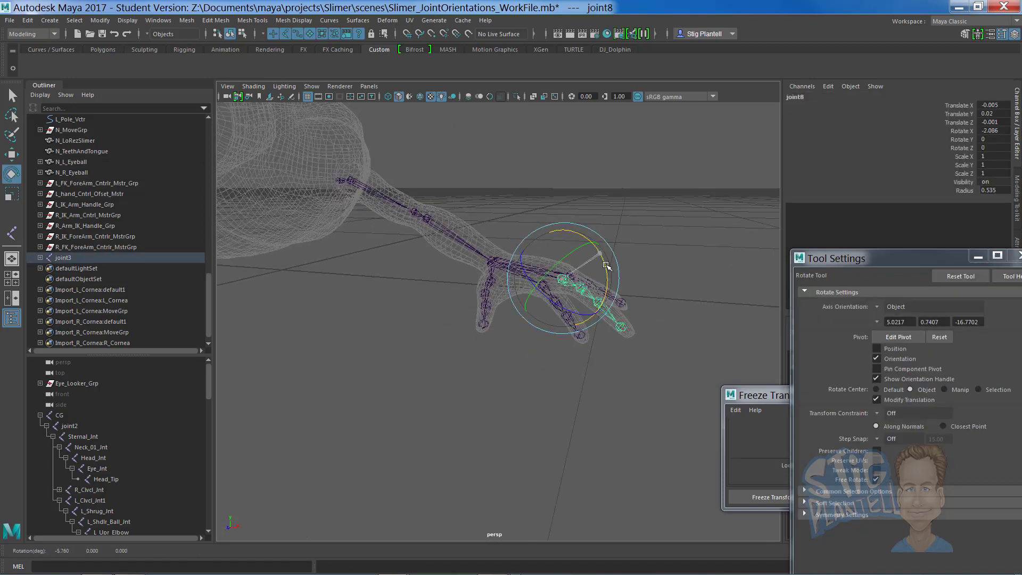
key("ctrl+z")
left_click(961, 131)
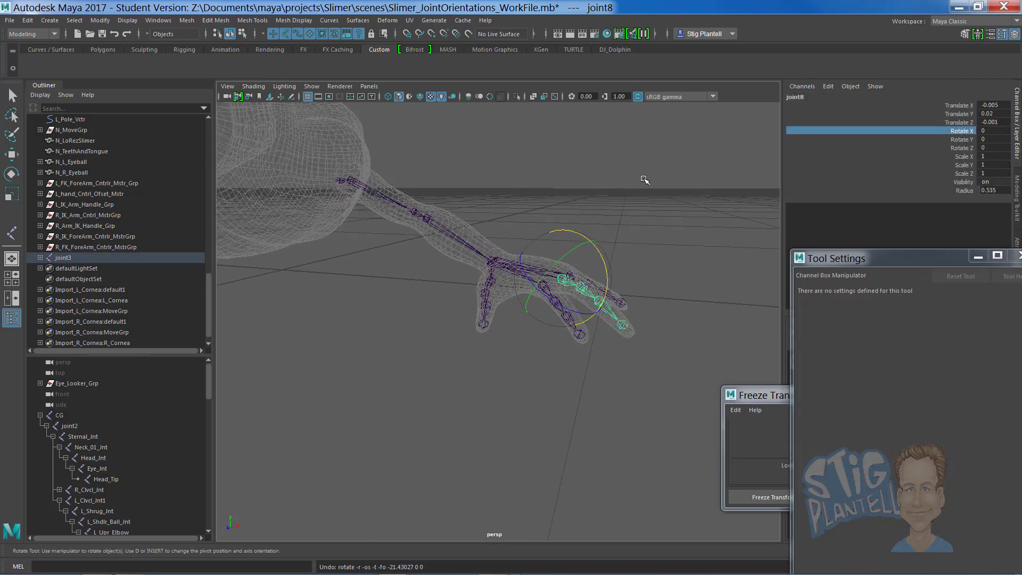
middle_click_drag(642, 180, 713, 179)
key("ctrl+z")
left_click_drag(660, 191, 641, 235, "alt")
Step: Try rotating the outermost finger's base joint around X and clear the selection
left_click(602, 267)
left_click(559, 303)
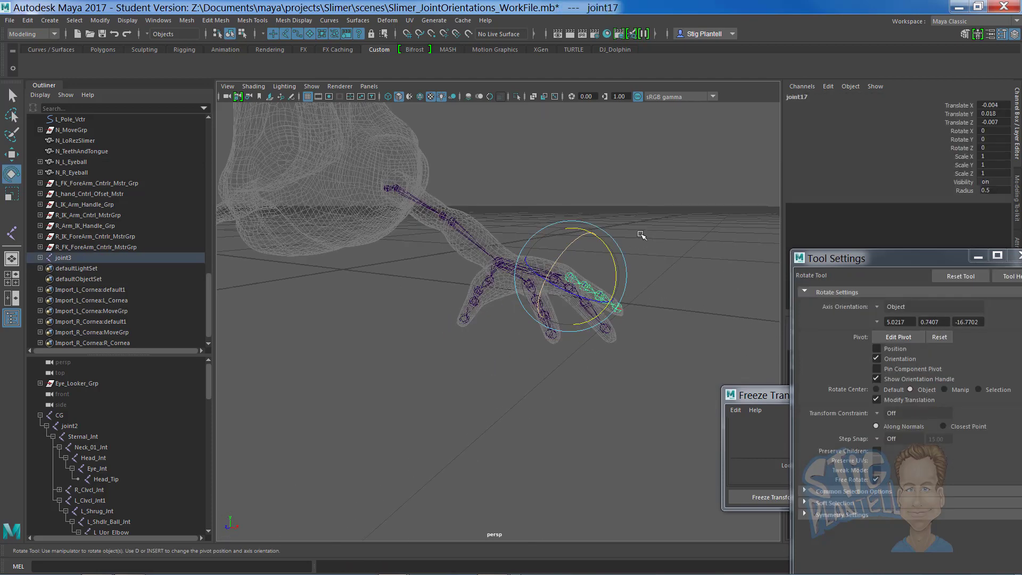
left_click(961, 131)
mouse_move(665, 176)
middle_mouse_down()
mouse_move(725, 175)
mouse_move(664, 184)
middle_mouse_up()
left_click_drag(664, 185, 605, 194, "alt")
right_click_drag(605, 194, 612, 211, "alt")
mouse_move(611, 211)
left_mouse_down("alt")
mouse_move(598, 210)
mouse_move(606, 214)
left_mouse_up("alt")
left_click(600, 215)
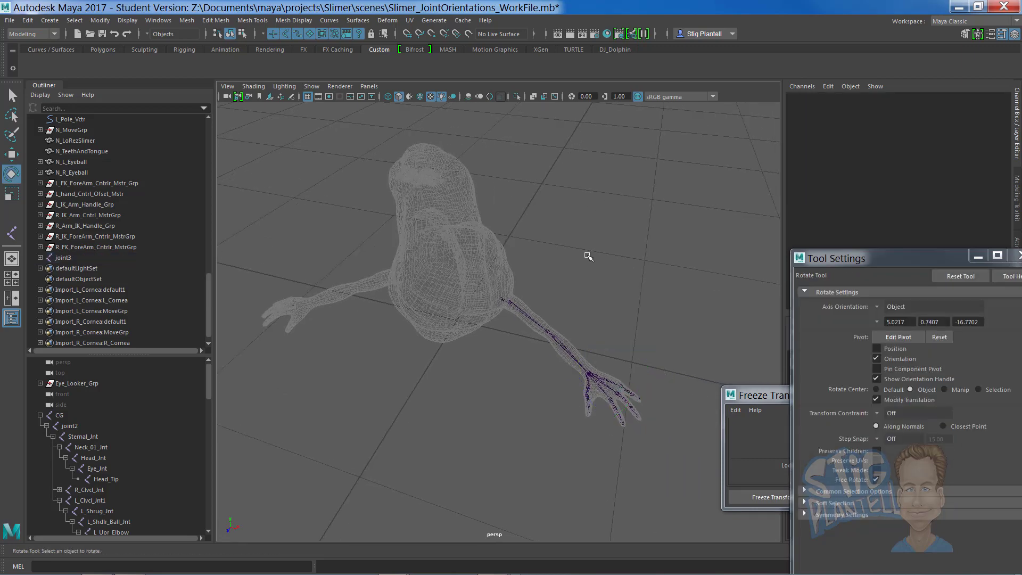
Step: Close the Tool Settings and Freeze Transformations Options windows to uncover the display layers
left_click_drag(587, 259, 700, 243, "alt")
left_click_drag(914, 261, 705, 282)
left_click(828, 277)
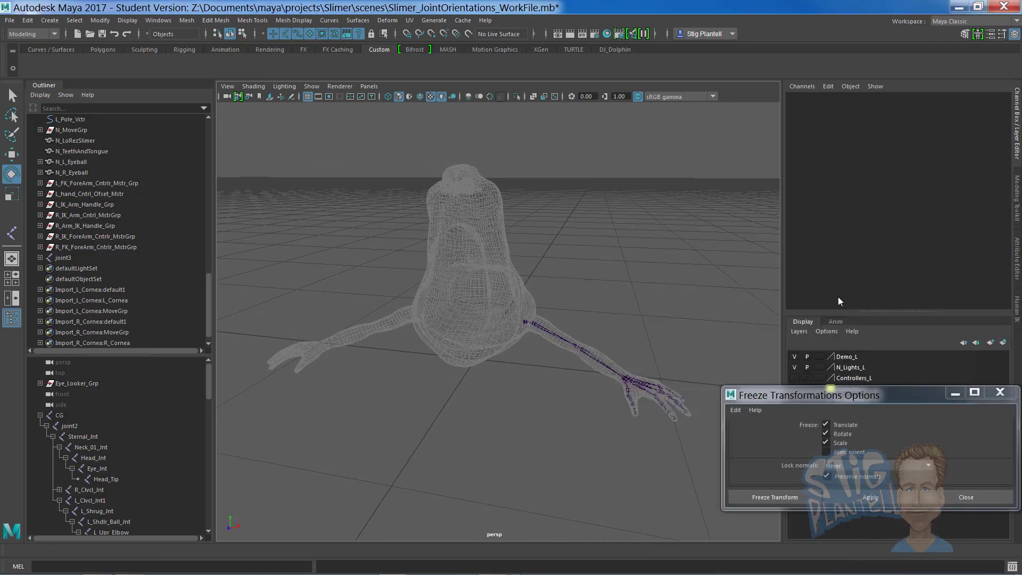
left_click(1002, 393)
Step: Show the N_Teeth_L, N_Eyeballs_L and Controllers_L layers and set the N_LoRezSlimer_L layer to reference display
left_click_drag(794, 410, 801, 401)
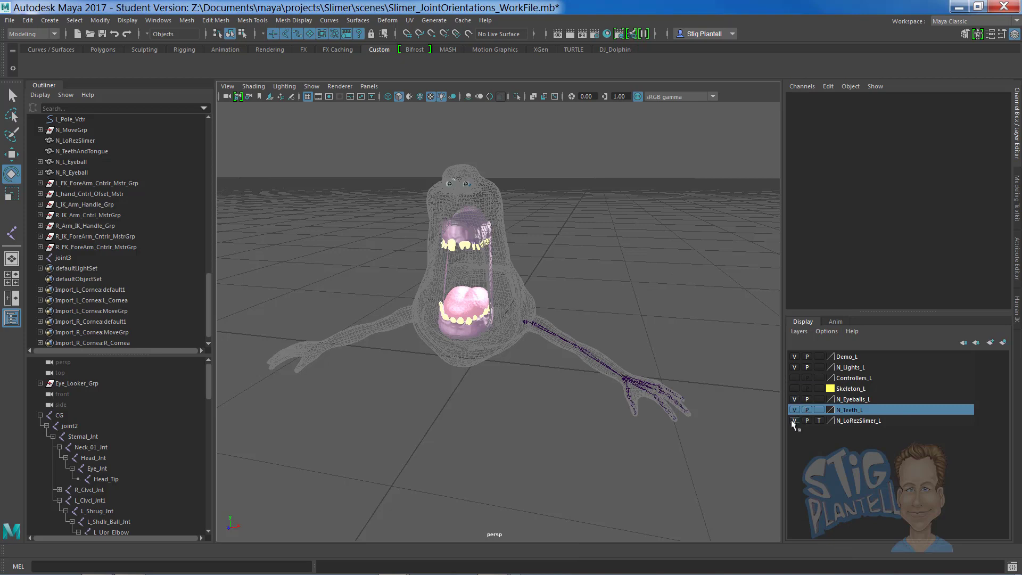
left_click(820, 420)
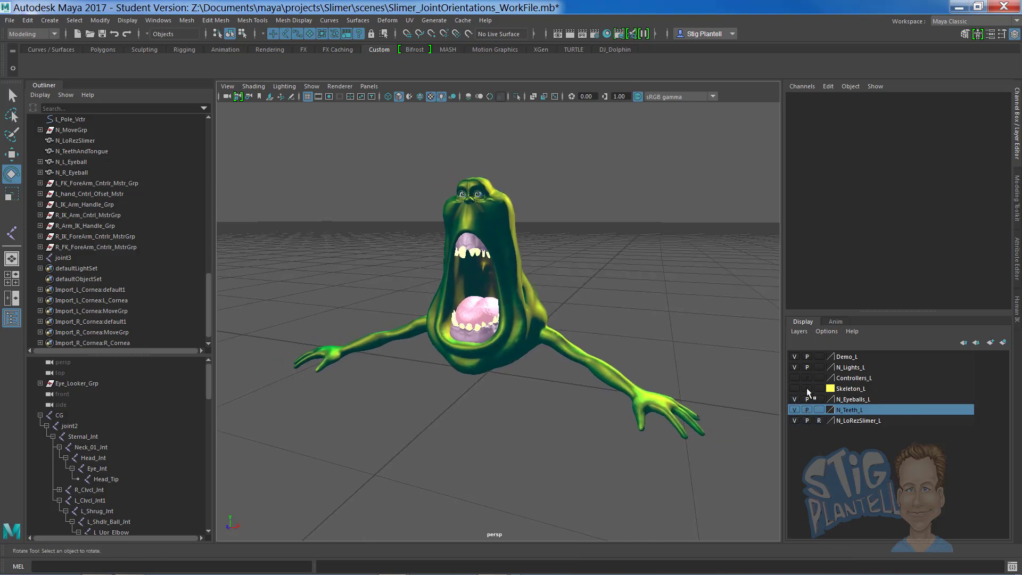
left_click(795, 378)
left_click_drag(716, 382, 658, 390, "alt")
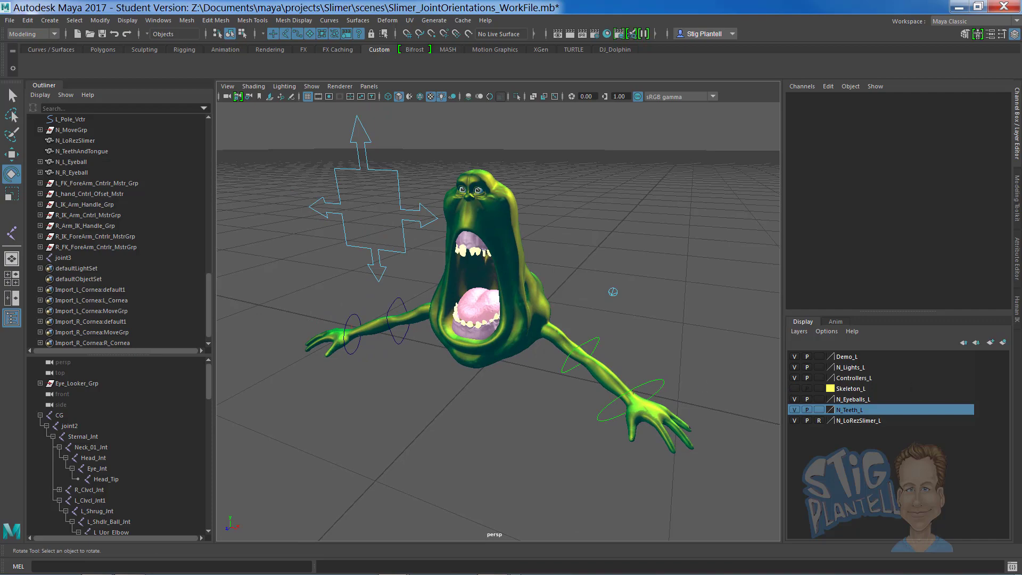